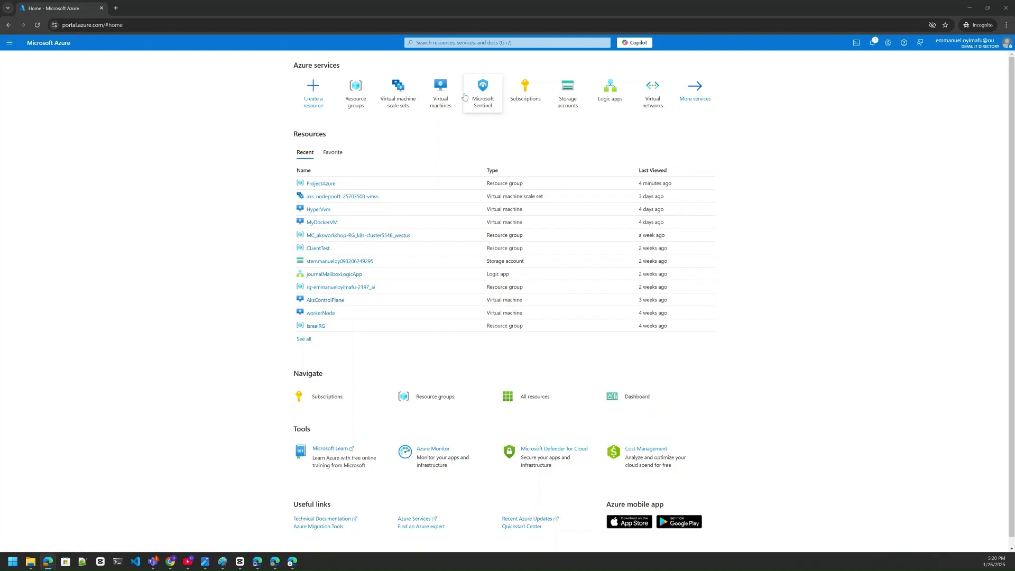
pyautogui.click(453, 45)
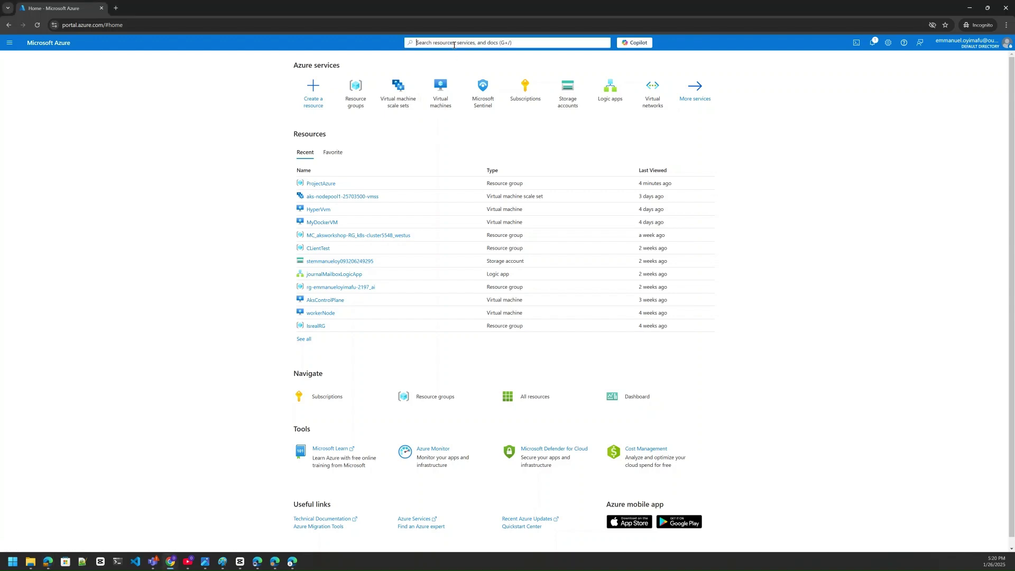
pyautogui.click(390, 64)
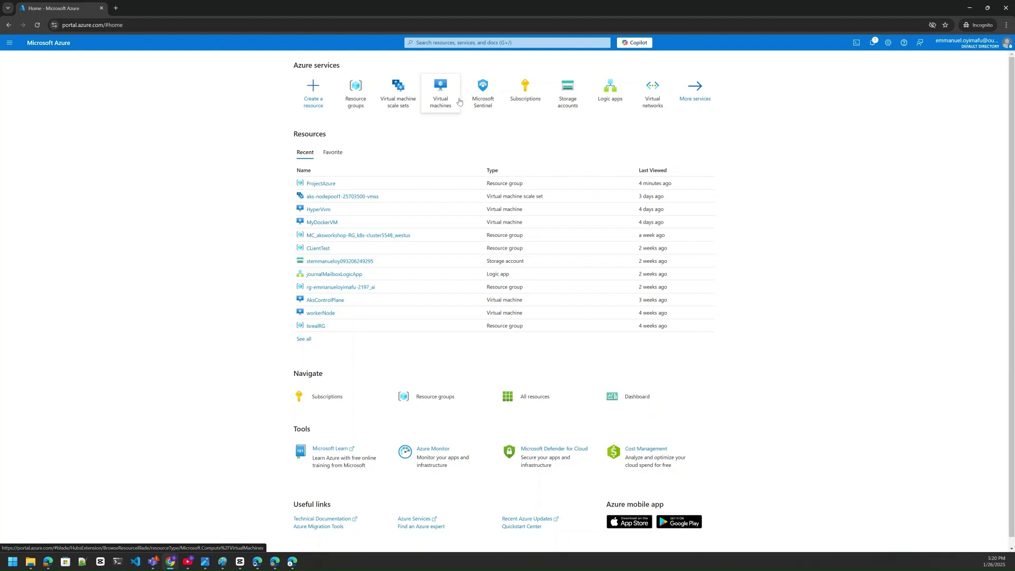
pyautogui.moveTo(460, 101)
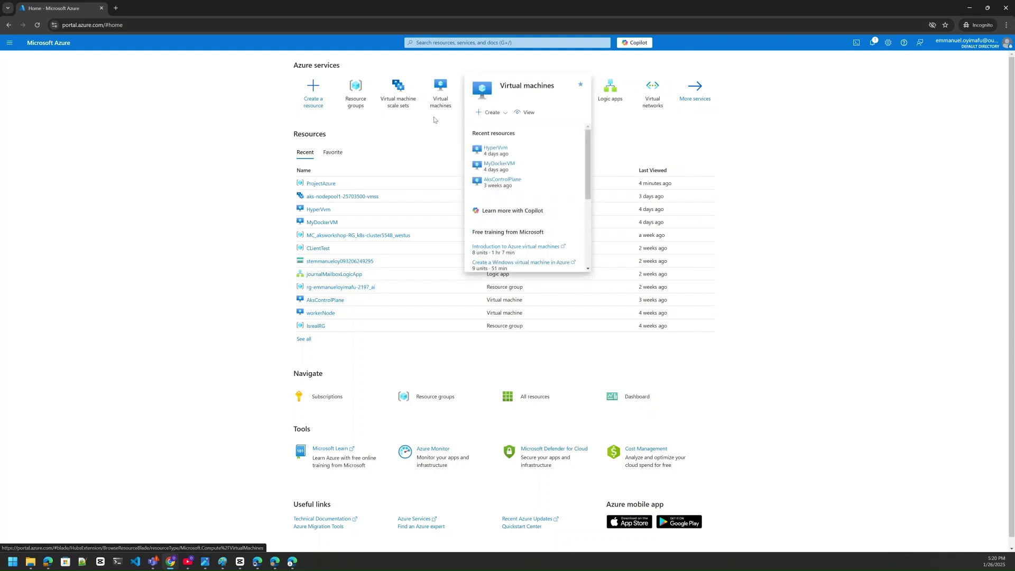
# Search the portal for "virtual", open the Virtual machines service and start creating an Azure virtual machine
pyautogui.click(453, 42)
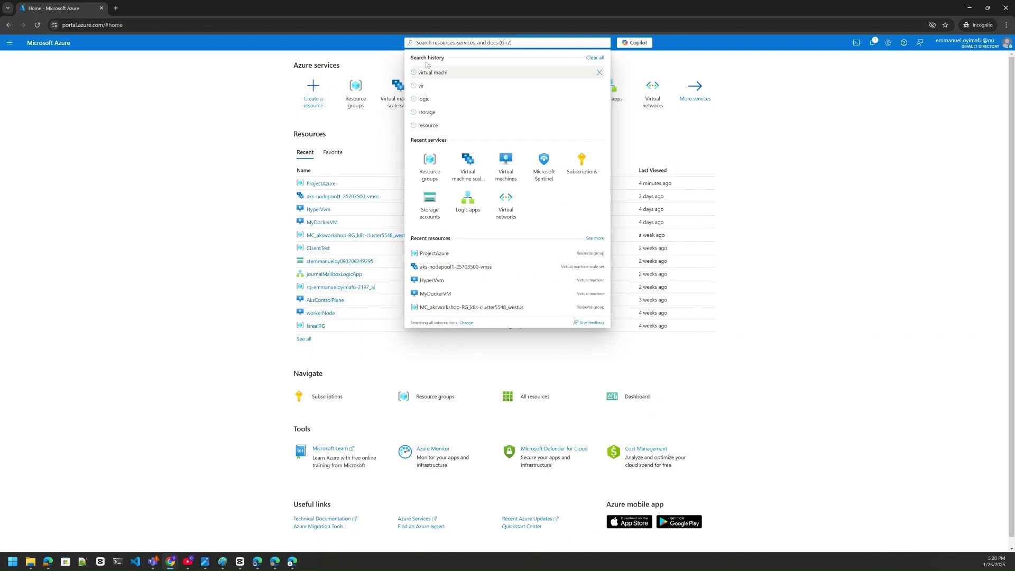
pyautogui.write('v')
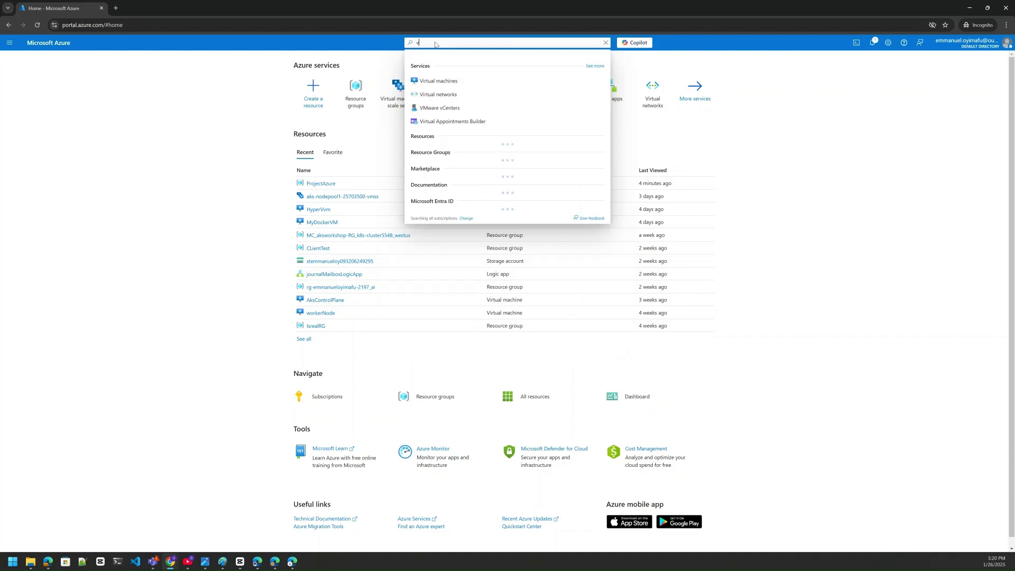
pyautogui.write('irtual')
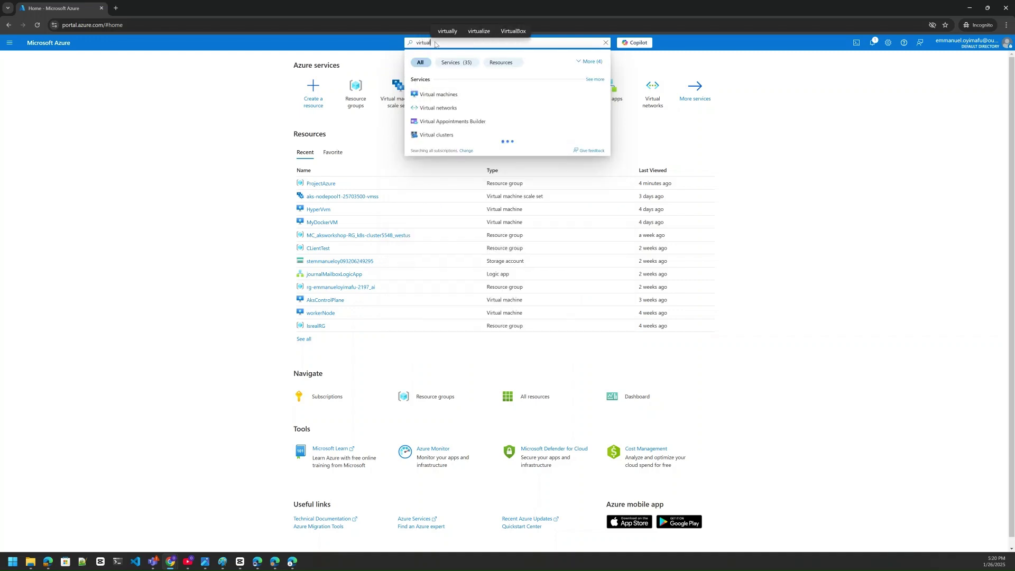
pyautogui.click(437, 96)
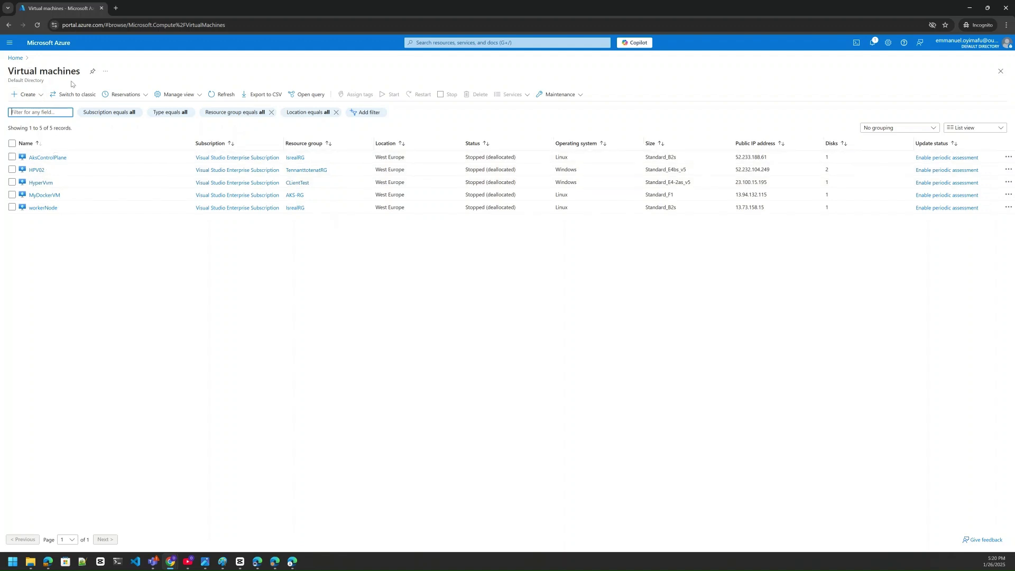
pyautogui.click(33, 96)
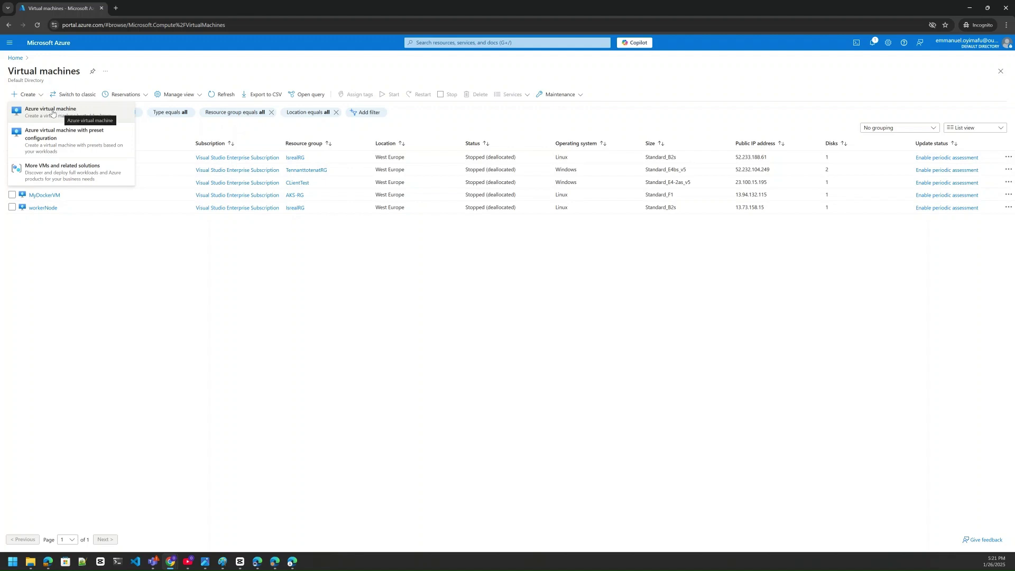
pyautogui.click(49, 112)
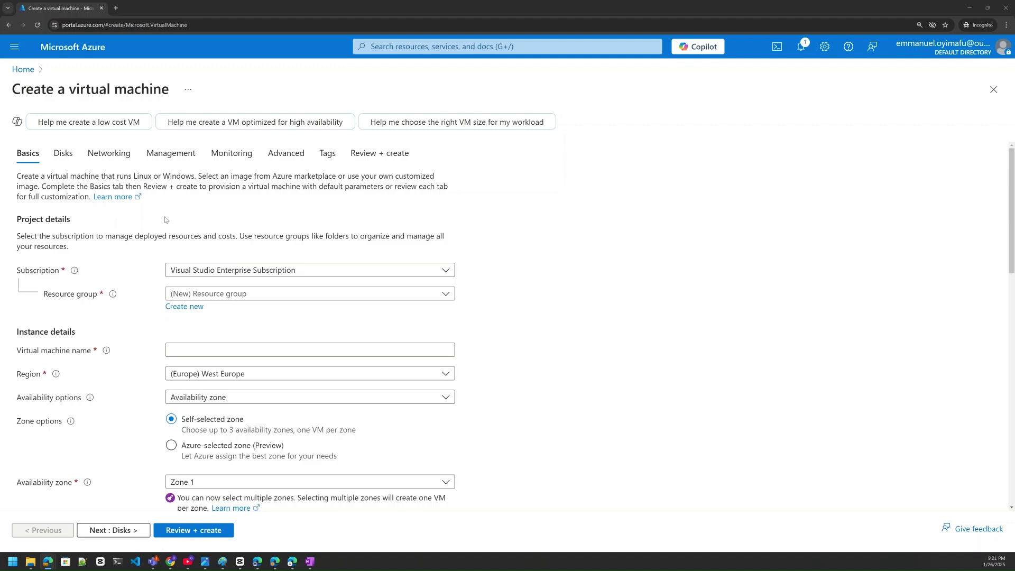
# Return to the portal home, find the Virtual machines service by searching "vir", and start a new Azure virtual machine
pyautogui.click(57, 51)
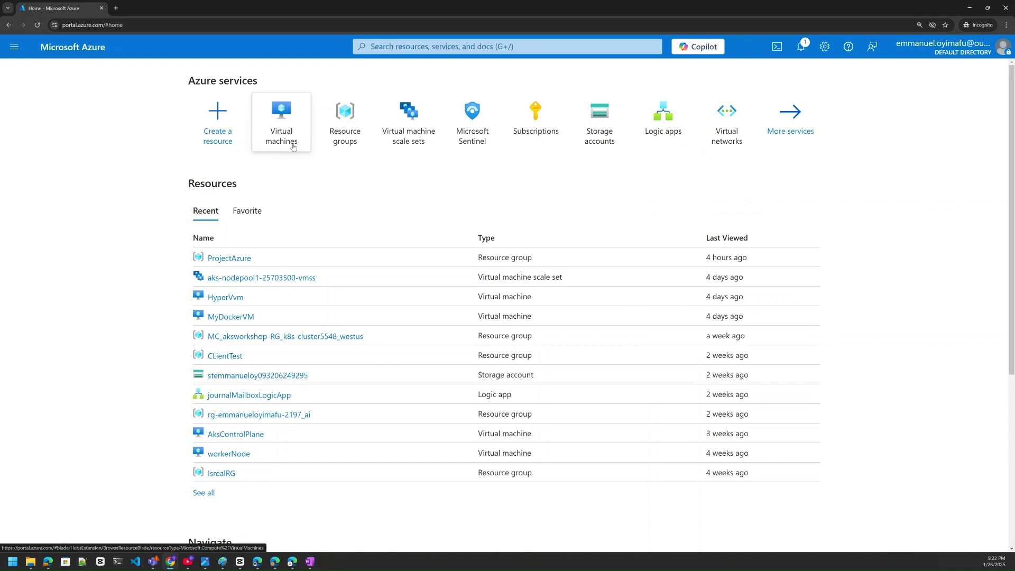
pyautogui.click(398, 49)
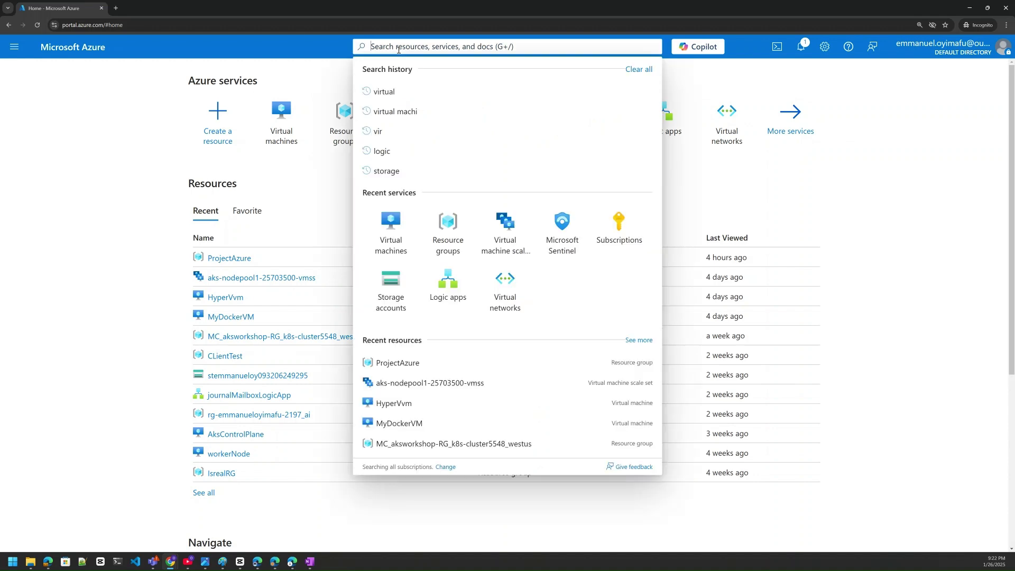
pyautogui.write('vir')
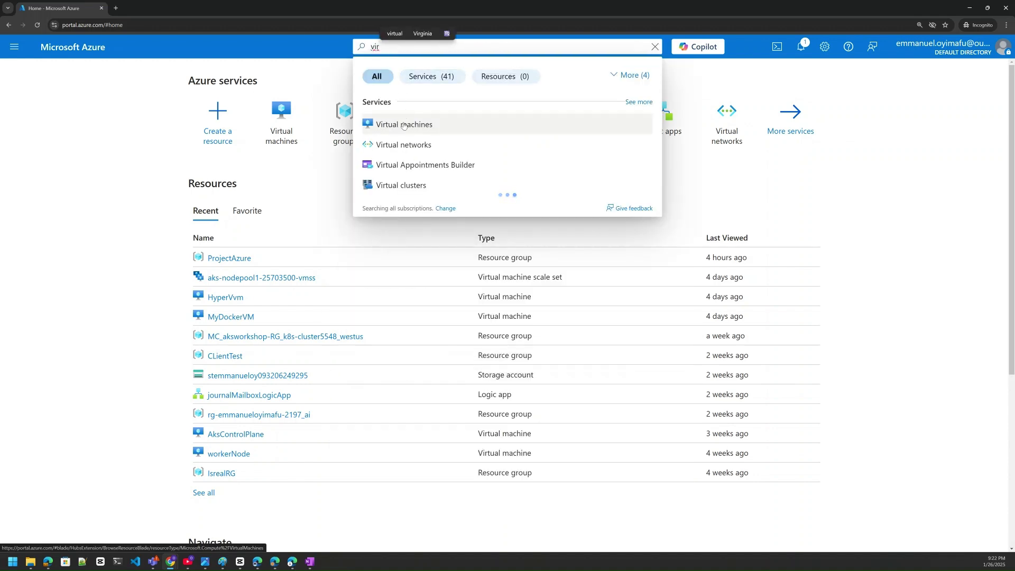
pyautogui.click(403, 124)
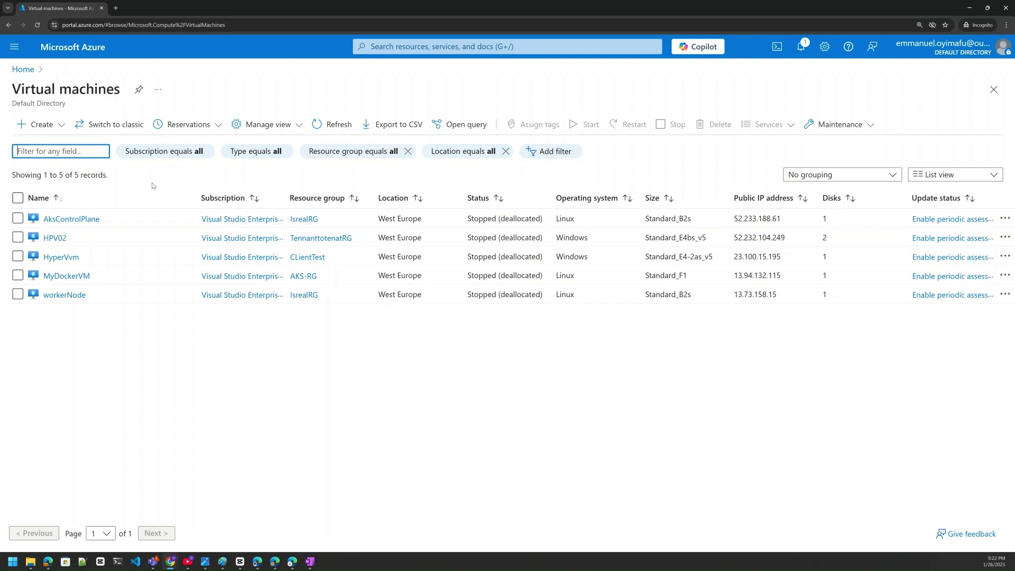
pyautogui.click(61, 126)
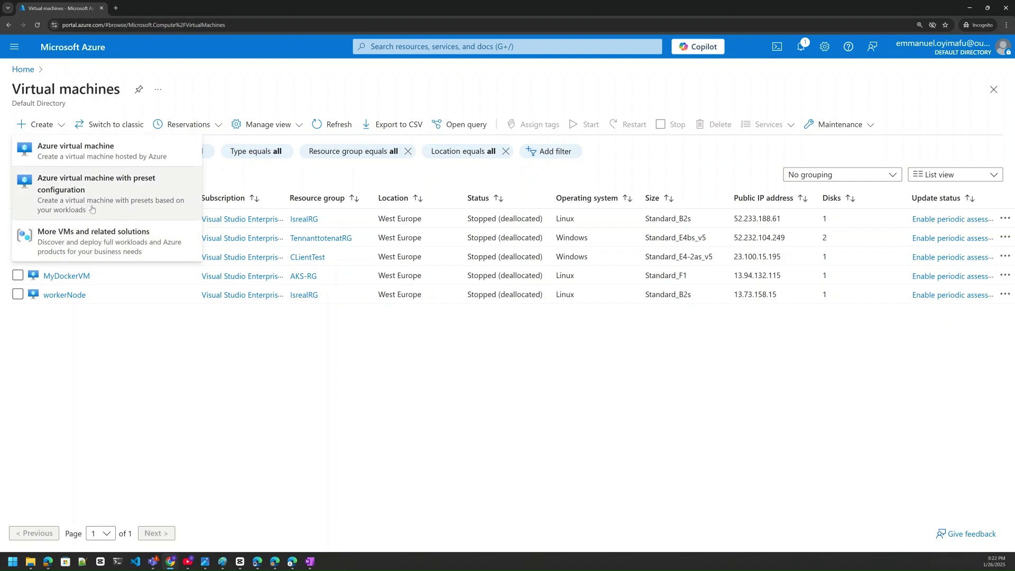
pyautogui.click(64, 153)
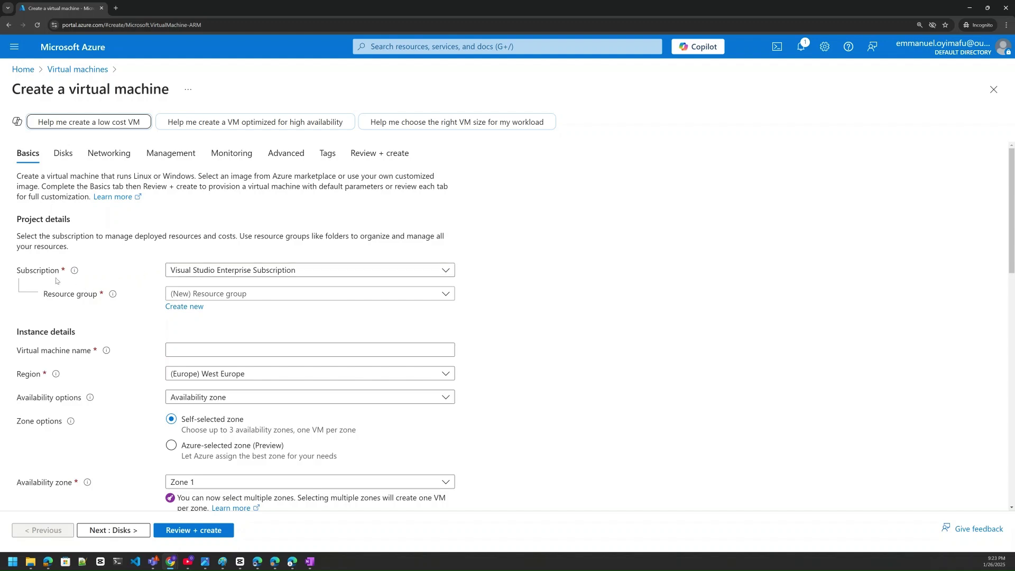
# Examine the subscription and resource group settings in the project details, including the list of existing resource groups
pyautogui.moveTo(12, 270)
pyautogui.mouseDown()
pyautogui.moveTo(93, 269)
pyautogui.moveTo(19, 270)
pyautogui.mouseUp()
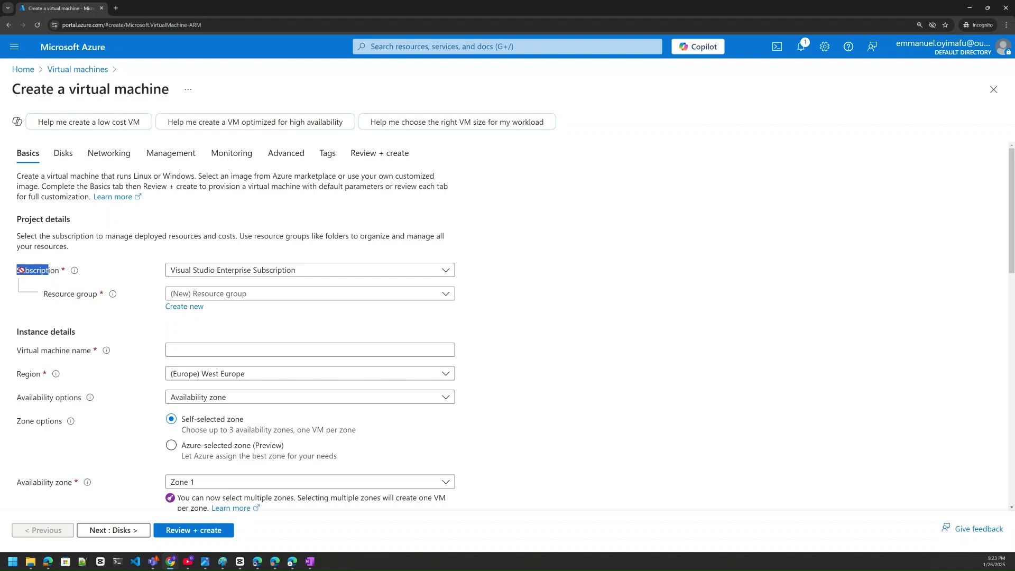
pyautogui.click(58, 272)
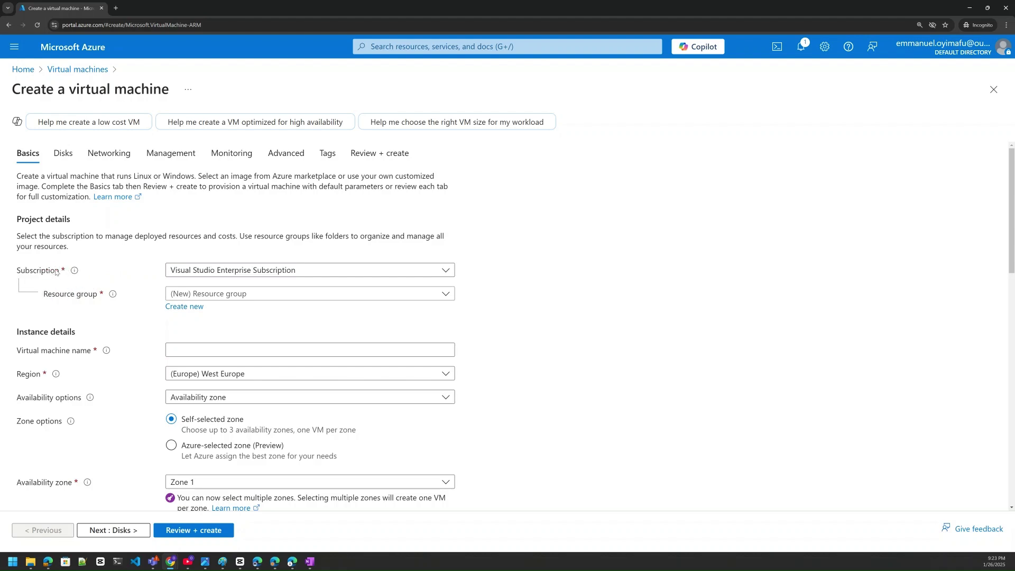
pyautogui.click(224, 272)
pyautogui.click(222, 272)
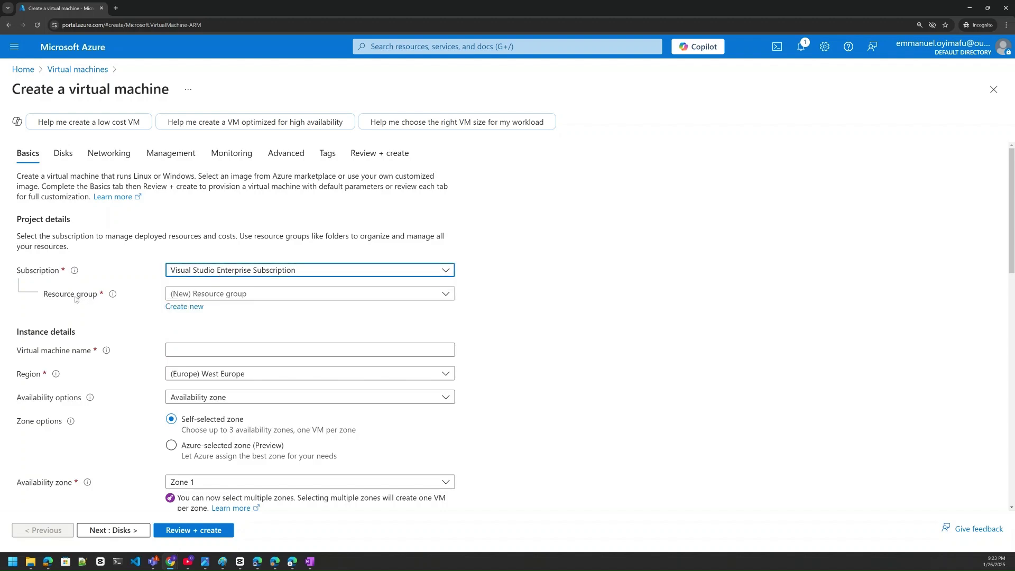
pyautogui.moveTo(44, 297); pyautogui.dragTo(96, 297)
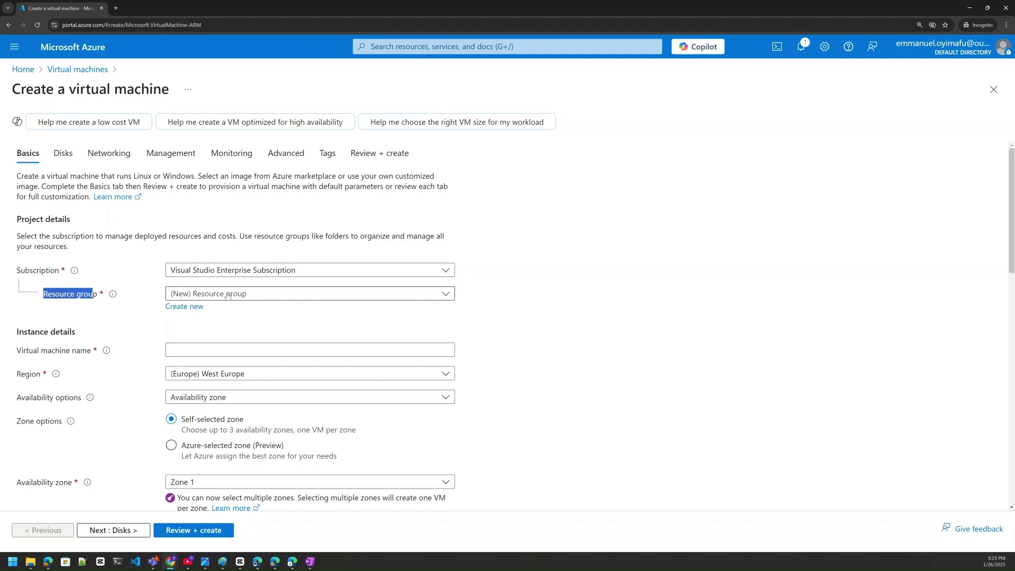
pyautogui.click(251, 295)
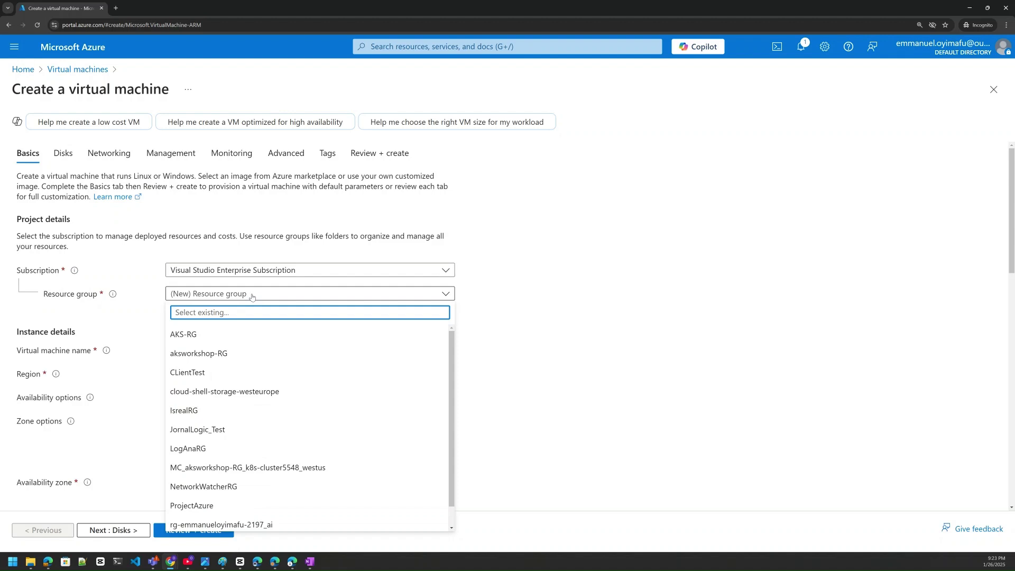
pyautogui.click(251, 295)
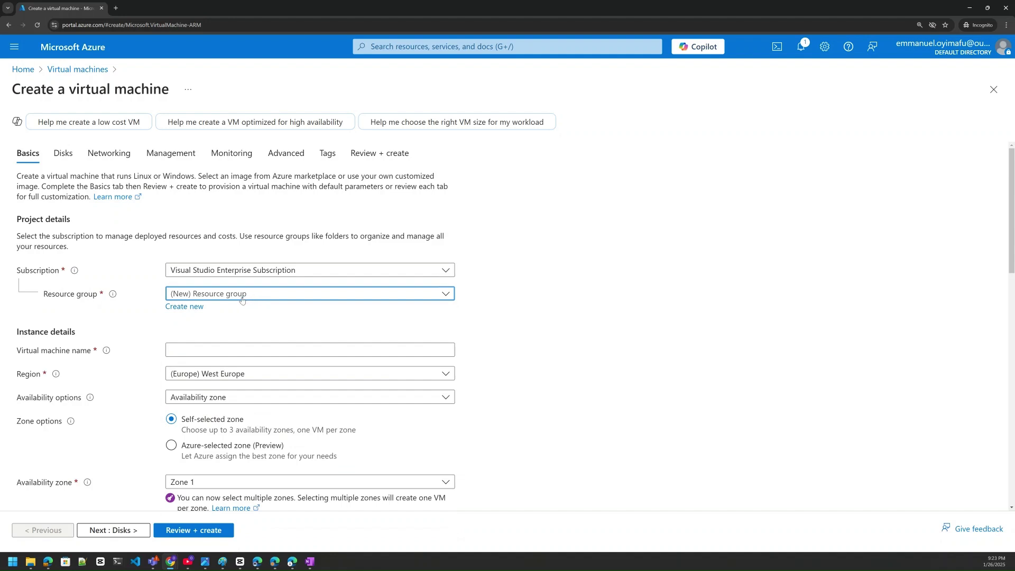
# Create a new resource group named VirtualMachinRG for the virtual machine
pyautogui.click(197, 310)
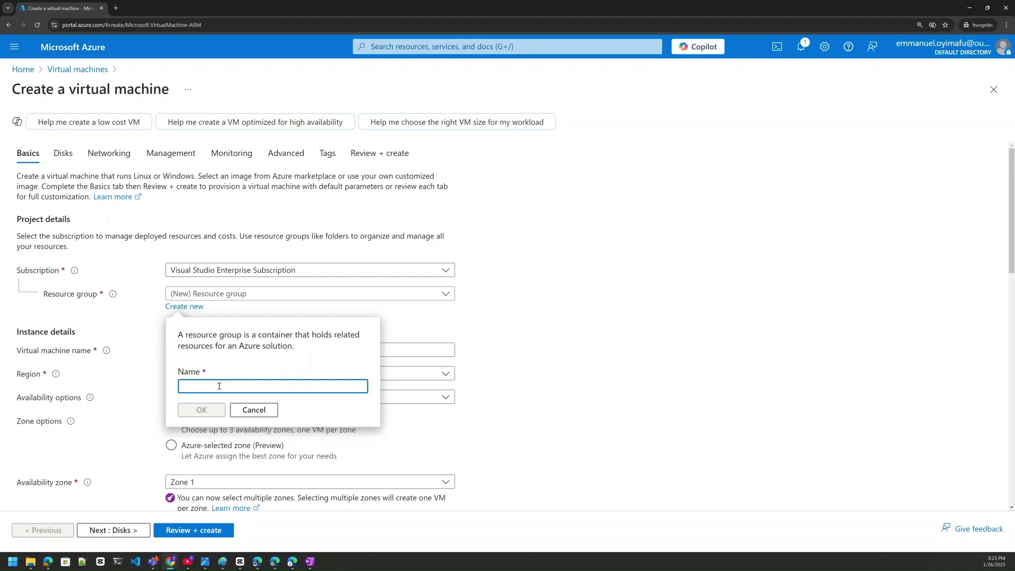
pyautogui.write('Virtual')
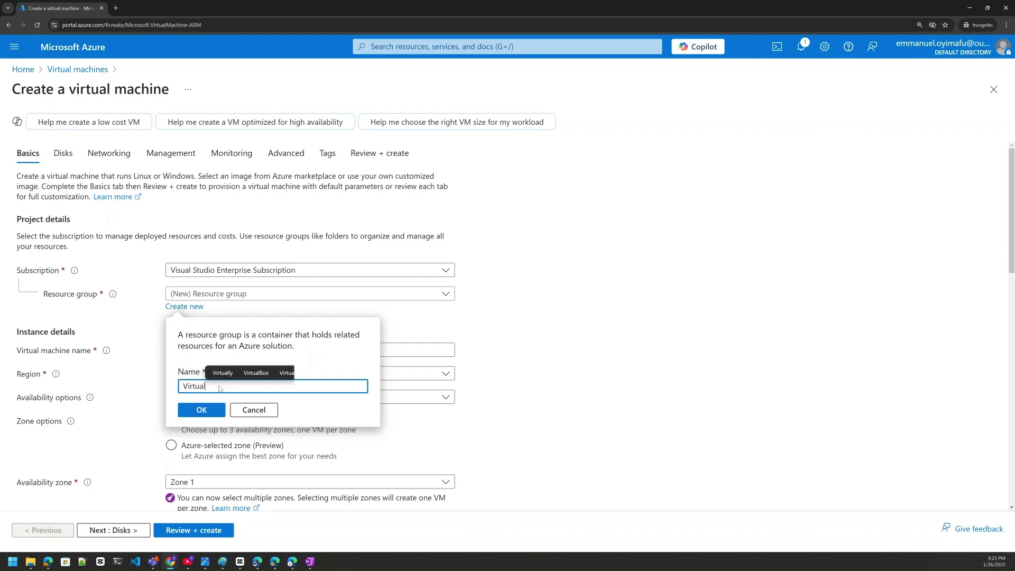
pyautogui.write(' Machin ')
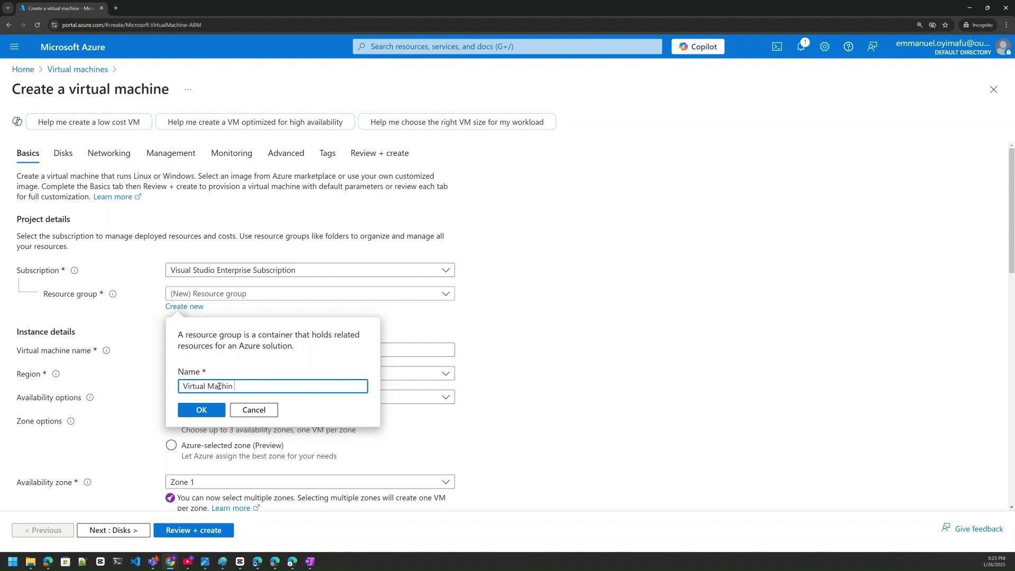
pyautogui.write('RG')
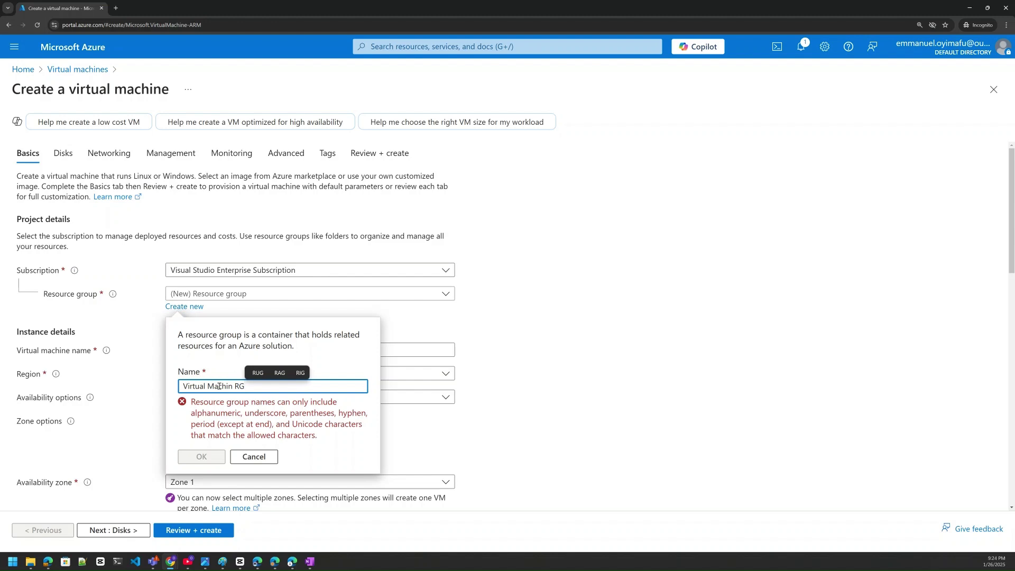
pyautogui.press('BackSpace')
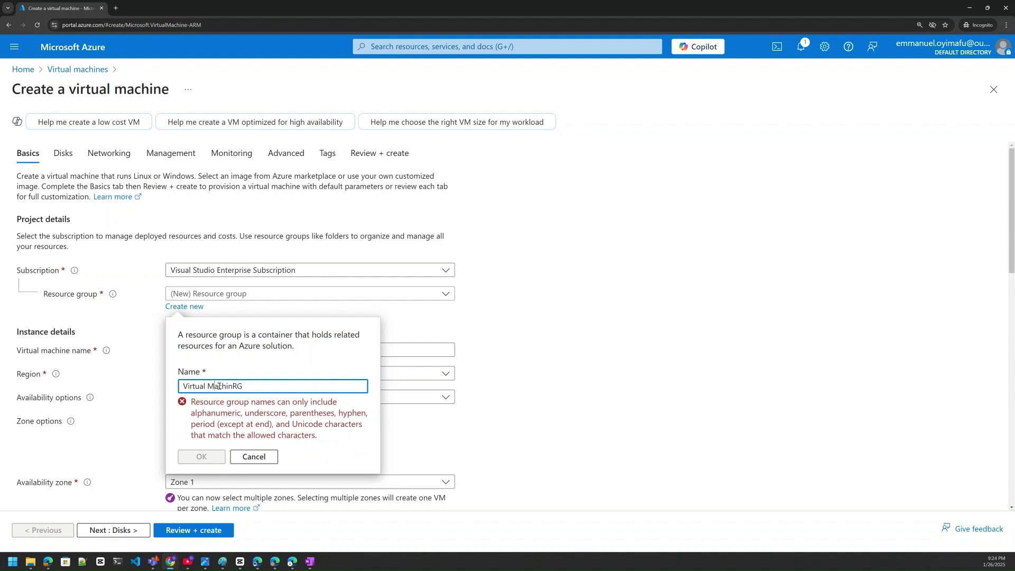
pyautogui.press('BackSpace')
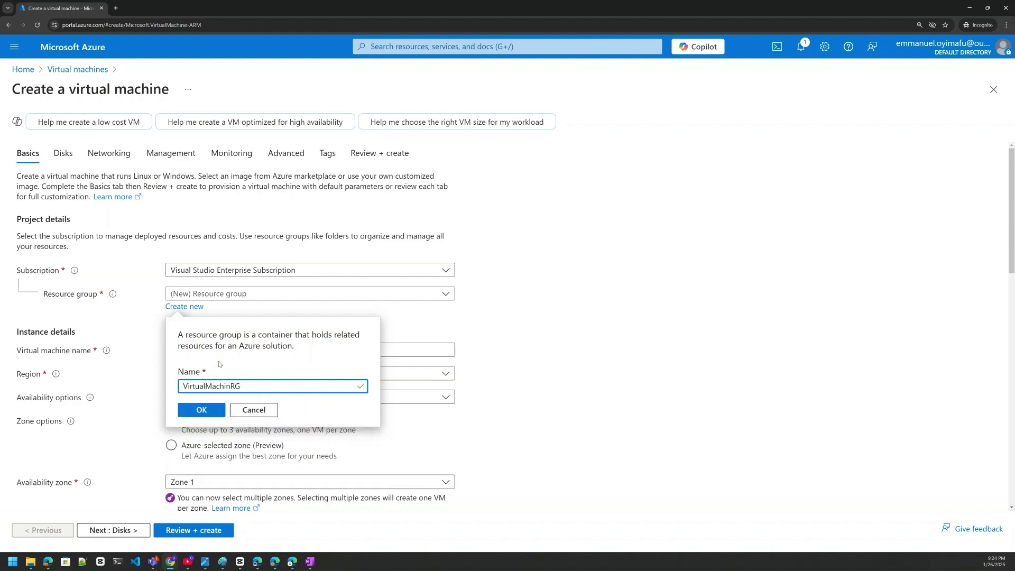
pyautogui.click(213, 411)
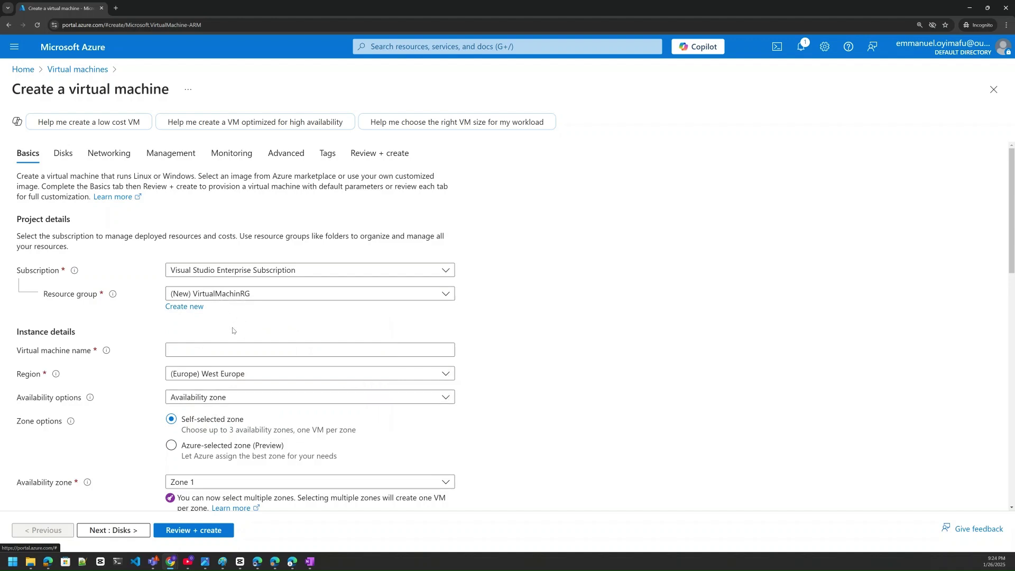
# Name the virtual machine IISVM in the instance details
pyautogui.scroll(-1, 215, 343)
pyautogui.click(203, 311)
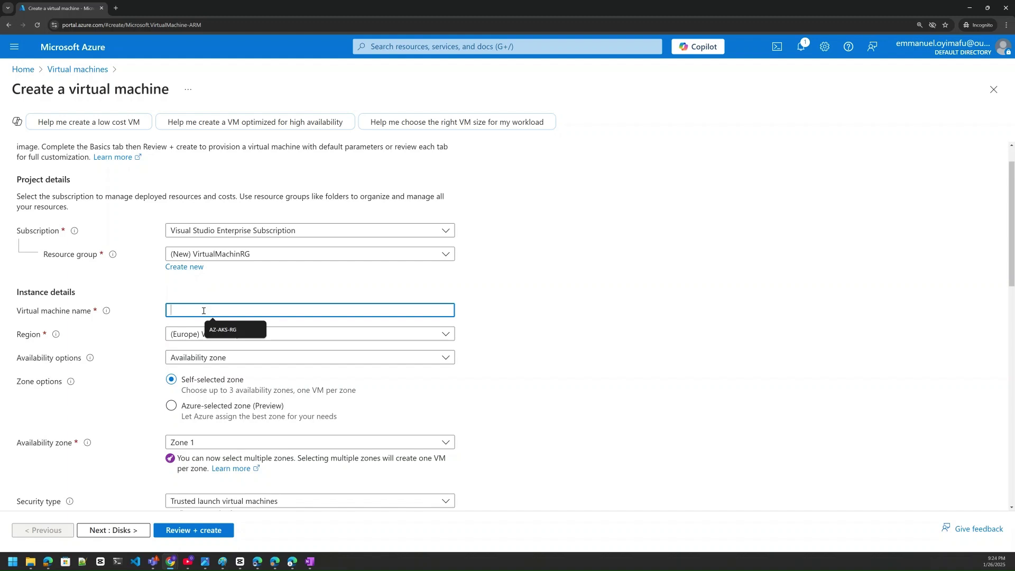
pyautogui.write('ISS')
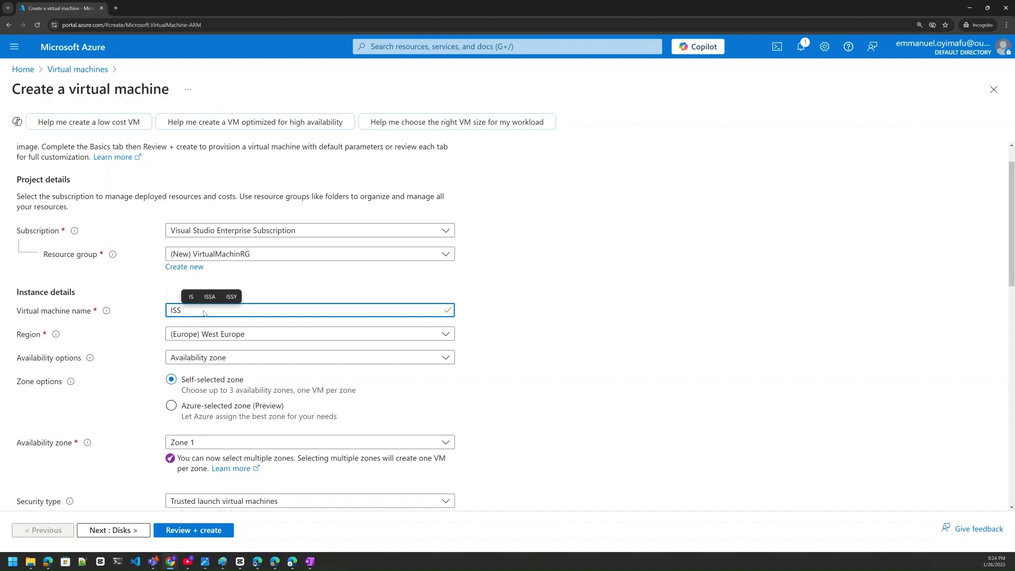
pyautogui.write('VM')
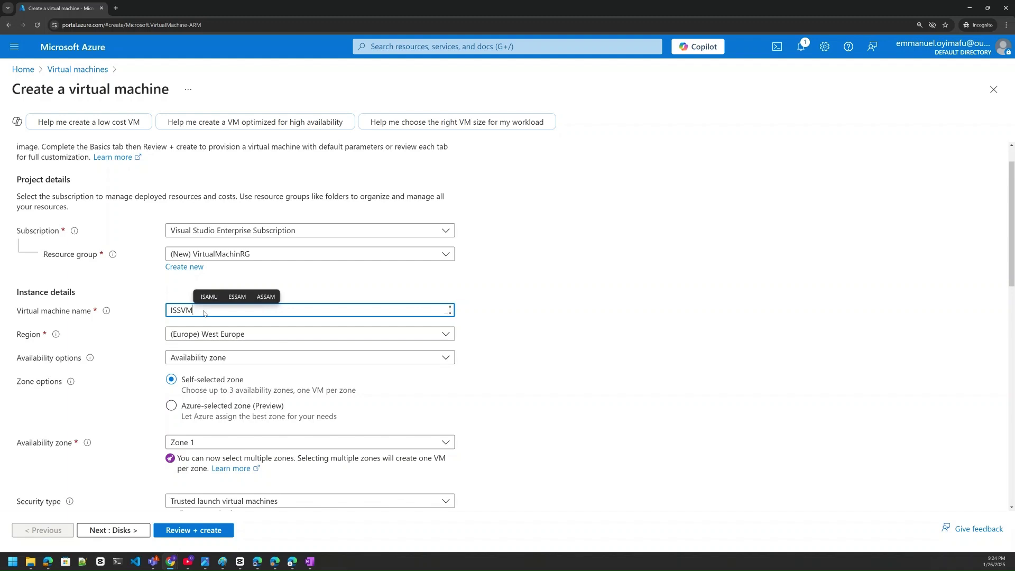
pyautogui.click(176, 310)
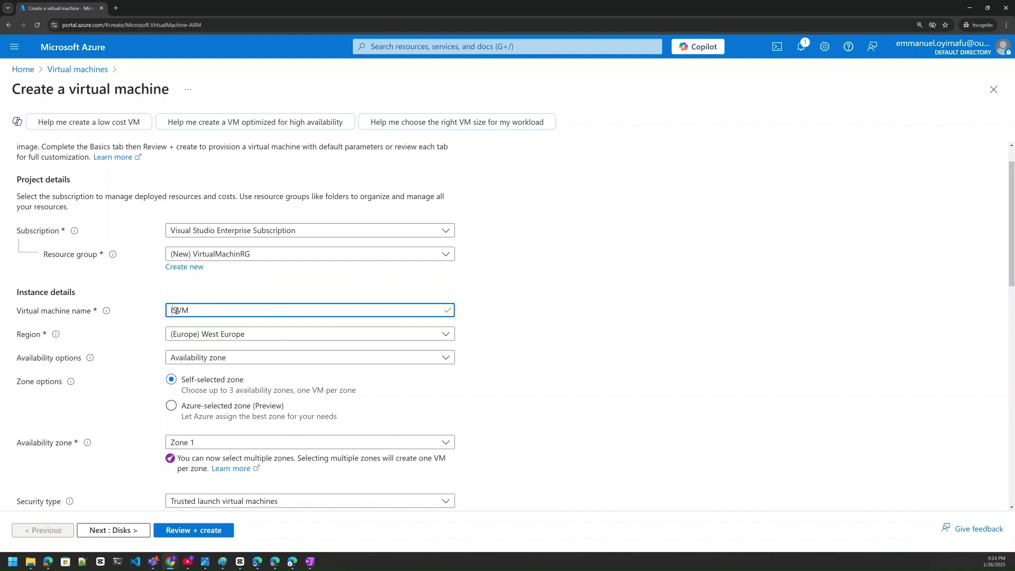
pyautogui.press('BackSpace')
pyautogui.write('I')
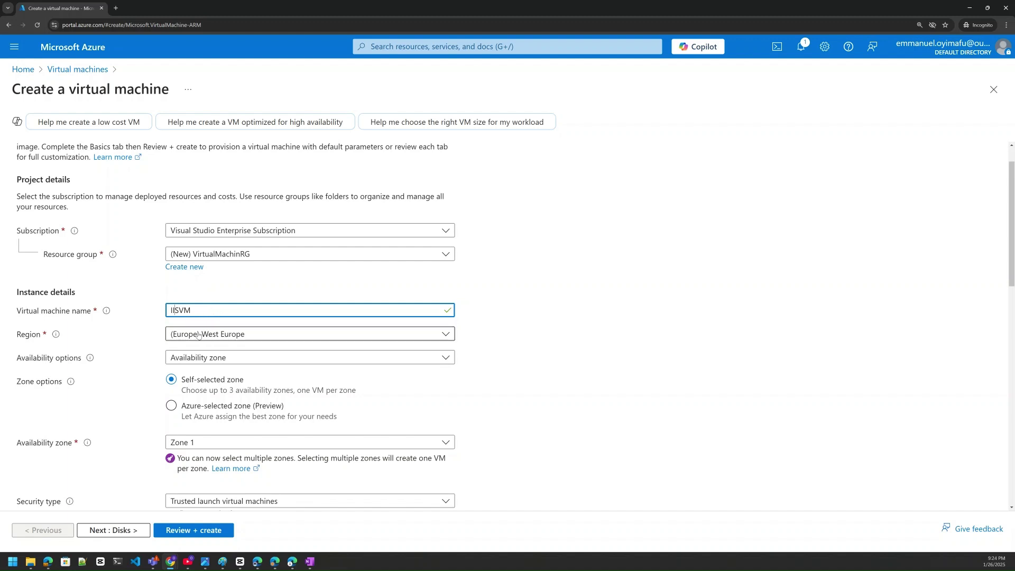
# Check the region list, keep West Europe, and set the availability options to No infrastructure redundancy required
pyautogui.scroll(-1, 78, 306)
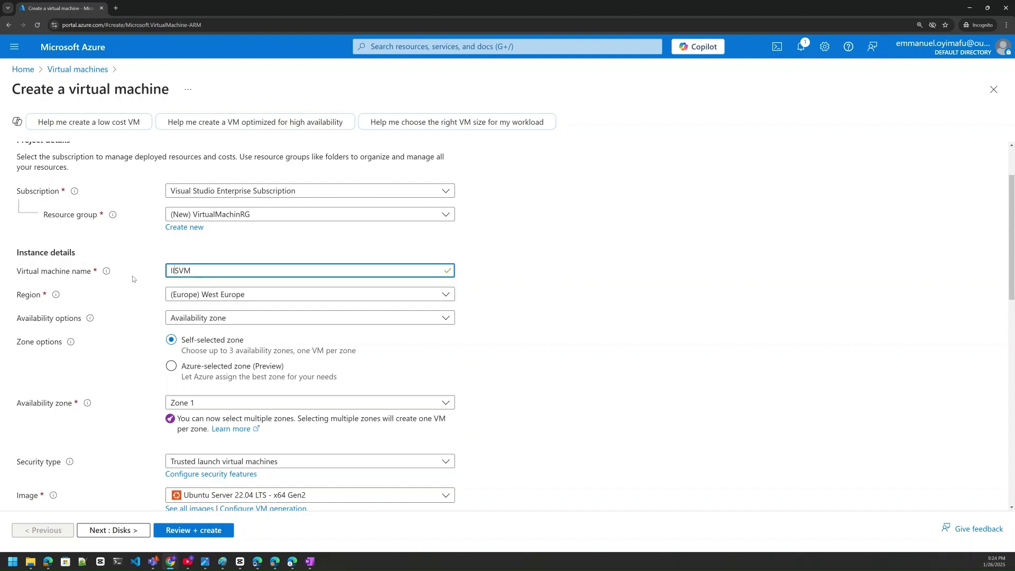
pyautogui.click(255, 295)
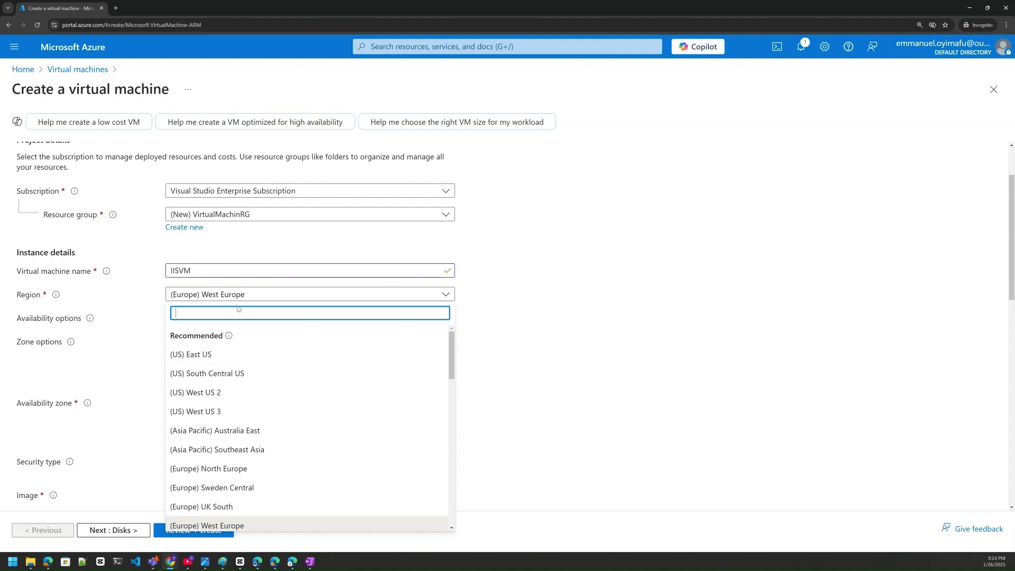
pyautogui.click(236, 299)
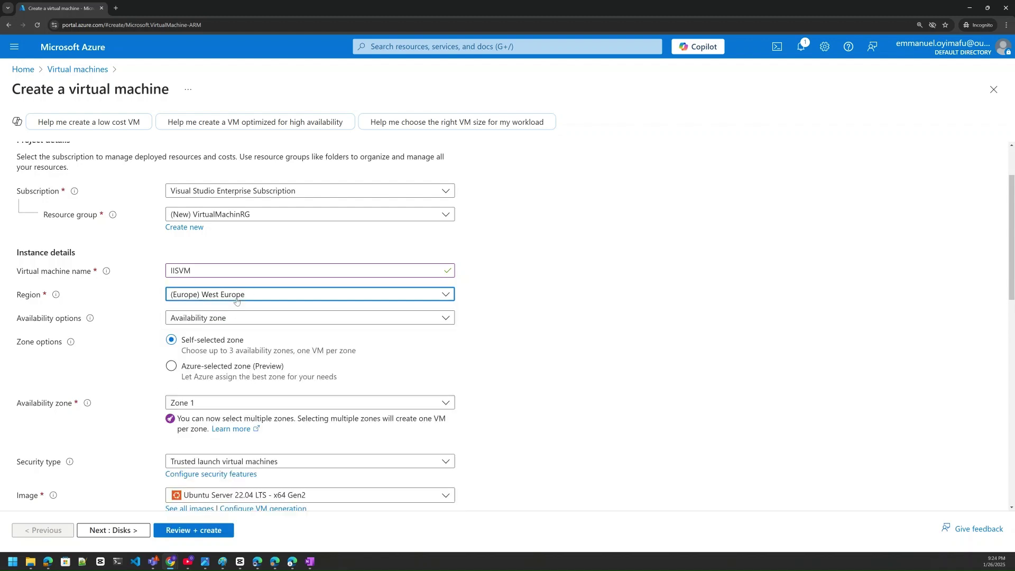
pyautogui.click(189, 319)
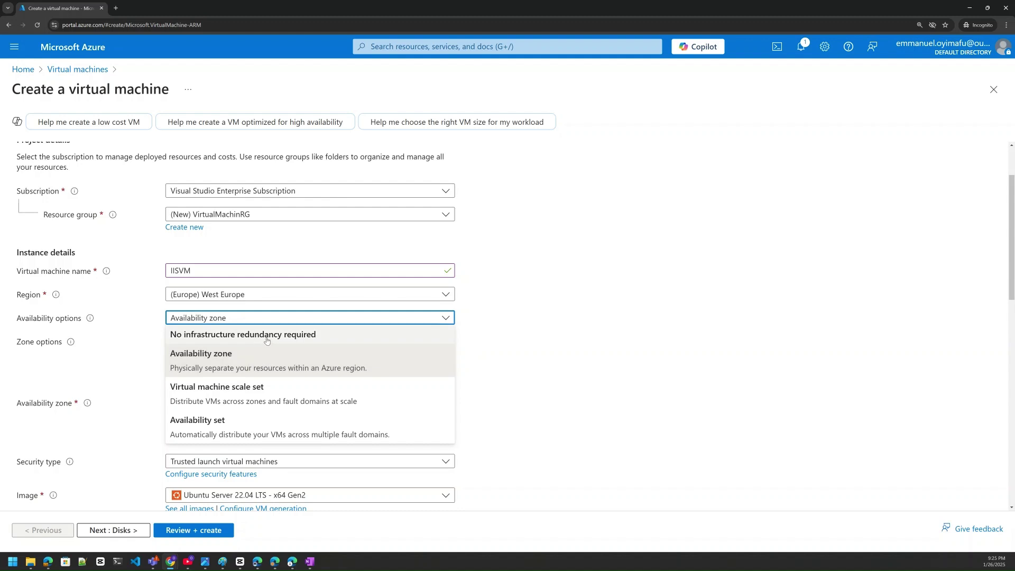
pyautogui.click(236, 338)
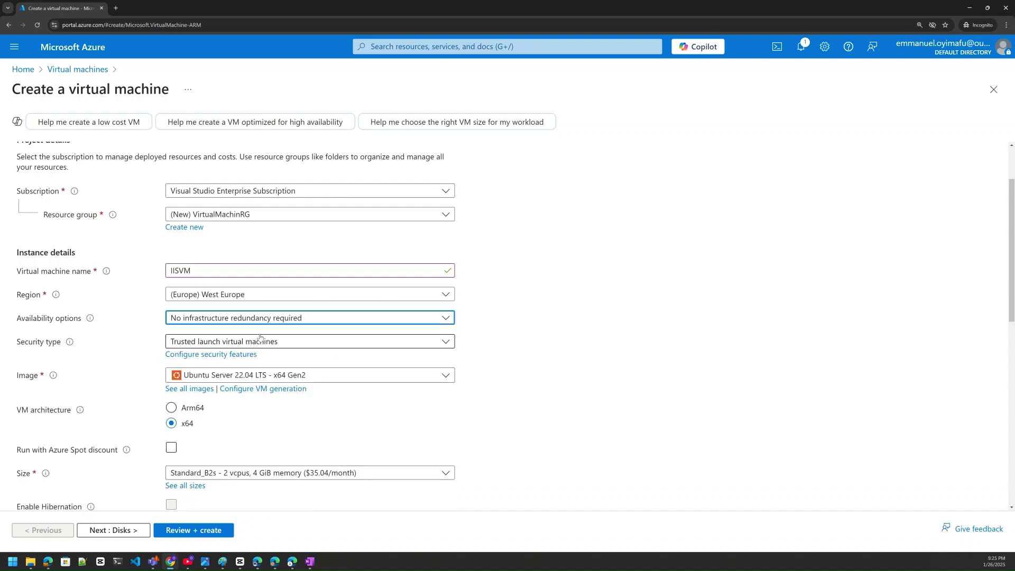
# Try the Availability zone option with zones 1 and 3, and restore No infrastructure redundancy required
pyautogui.click(222, 322)
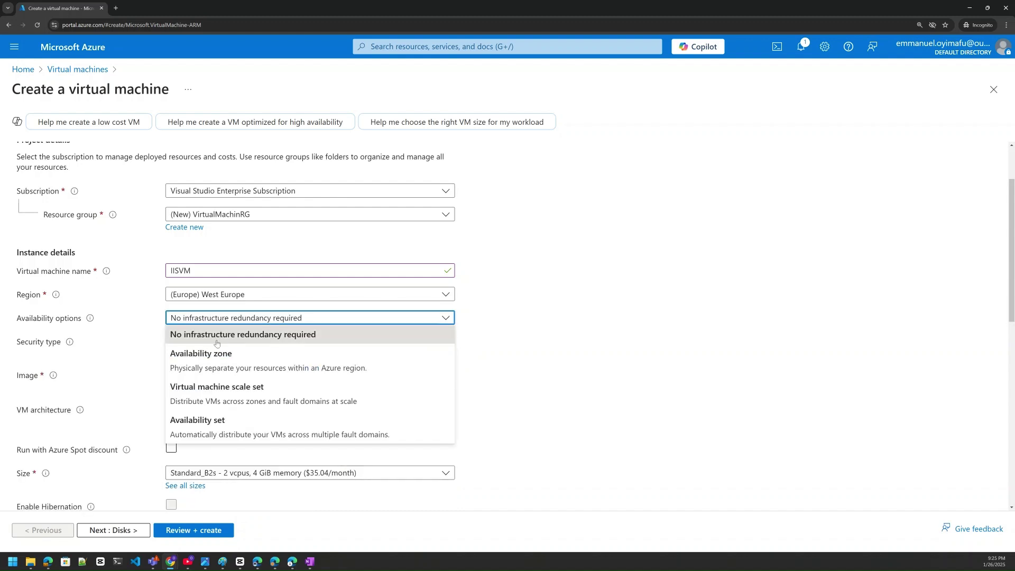
pyautogui.click(214, 366)
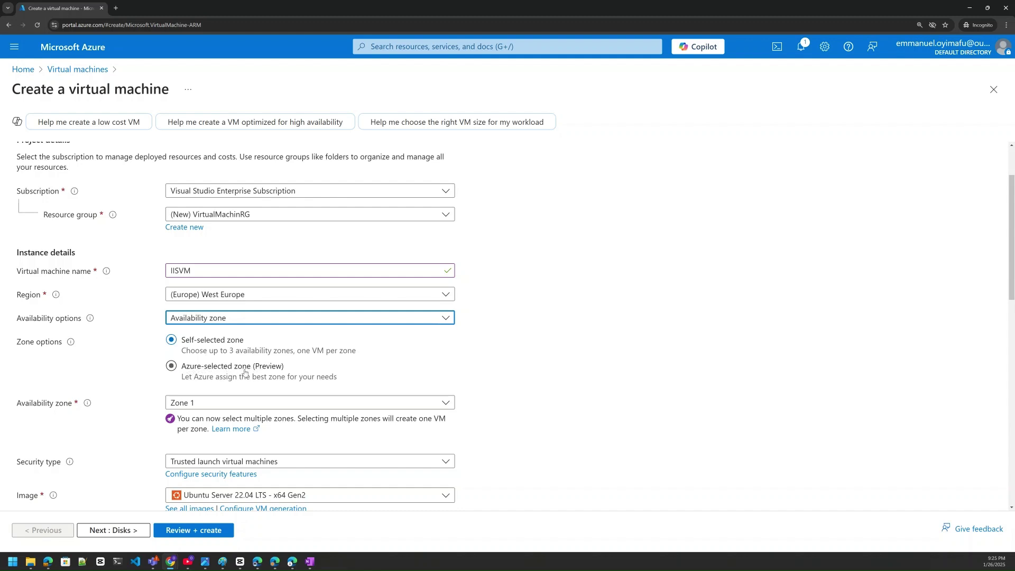
pyautogui.click(192, 404)
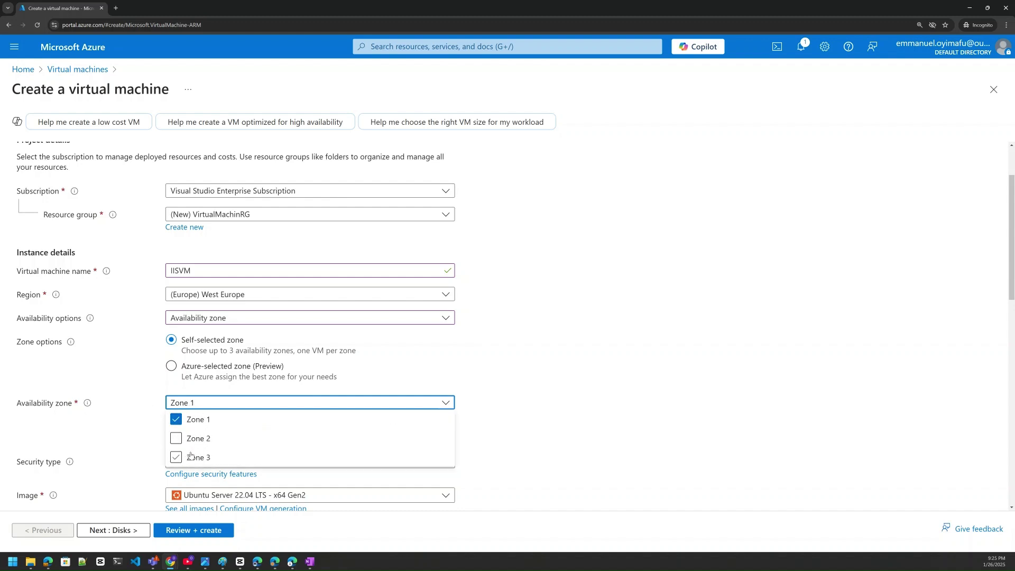
pyautogui.click(183, 457)
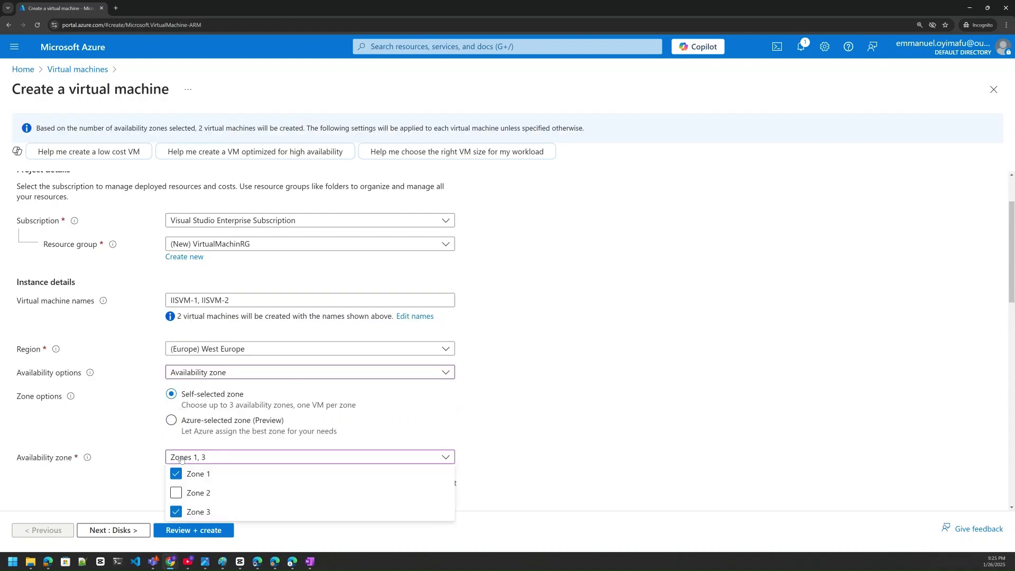
pyautogui.scroll(-2, 211, 449)
pyautogui.scroll(2, 228, 375)
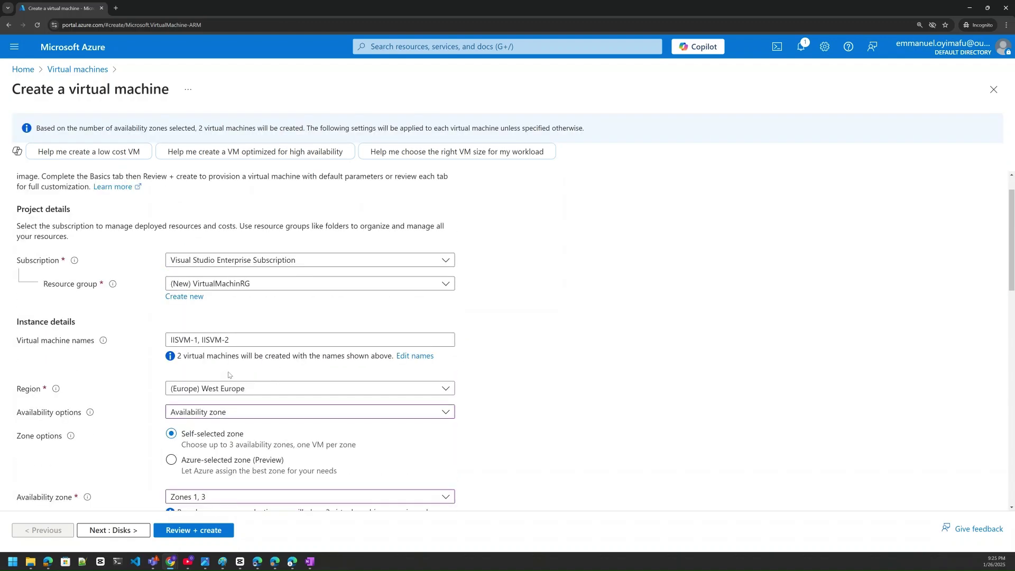
pyautogui.click(219, 417)
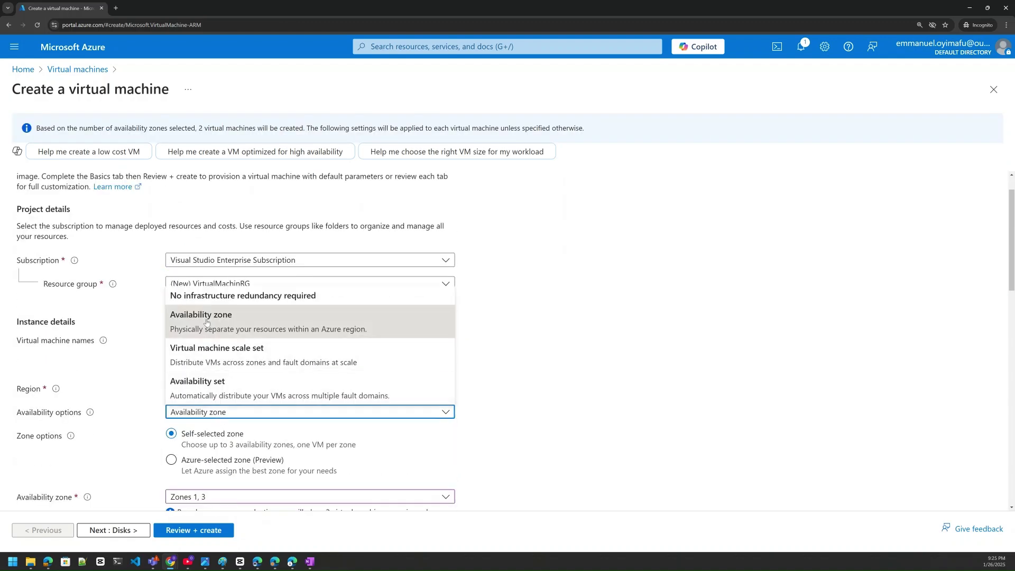
pyautogui.click(210, 297)
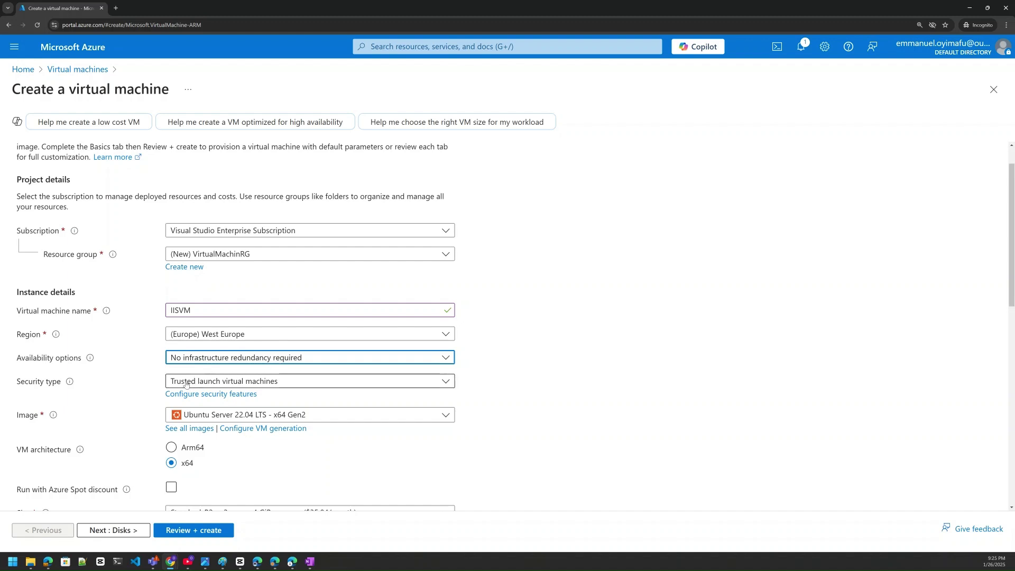
# Review the security type choices and set the virtual machine's security type to Standard
pyautogui.scroll(-1, 247, 374)
pyautogui.click(211, 346)
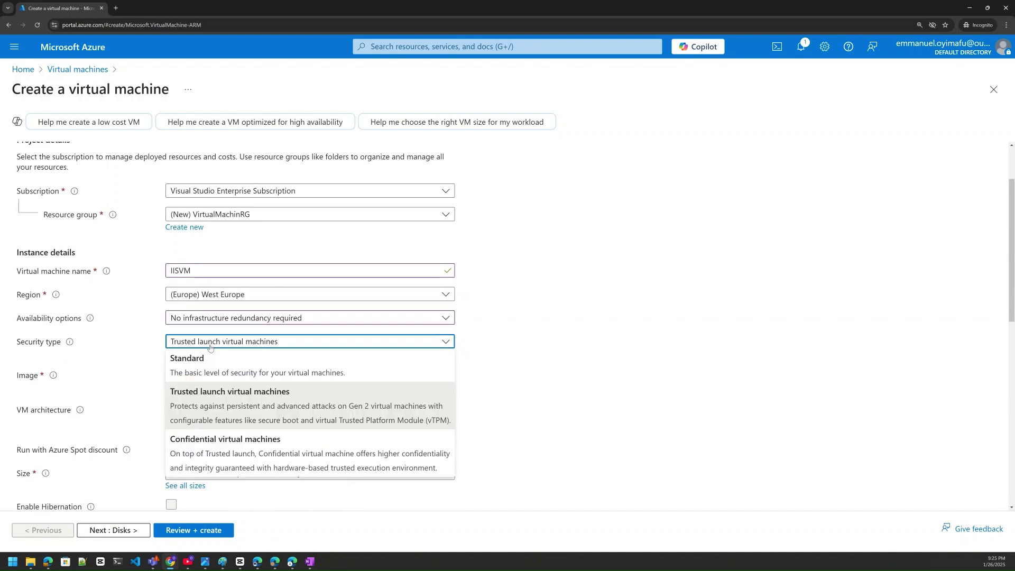
pyautogui.scroll(-1, 103, 348)
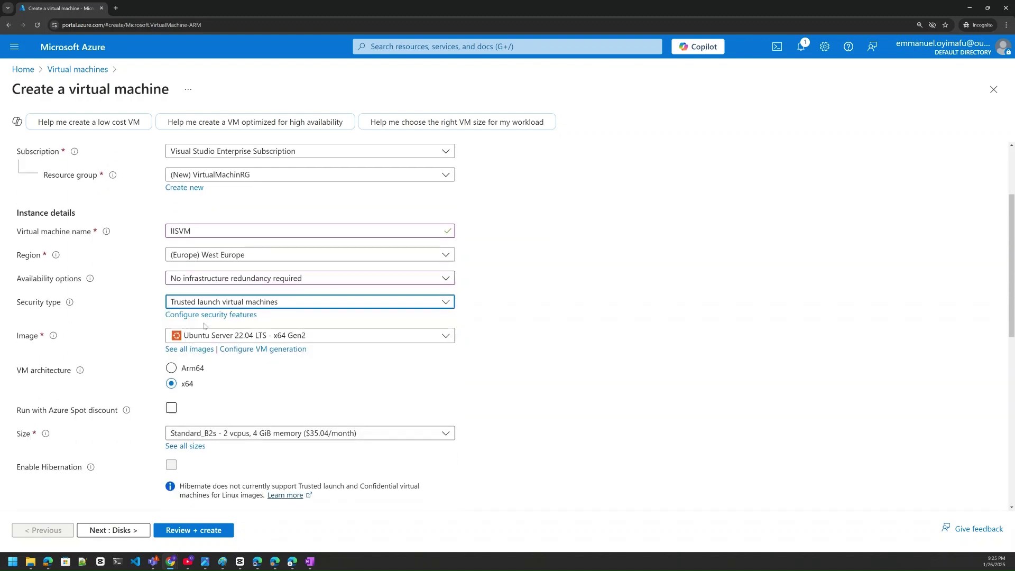
pyautogui.click(231, 307)
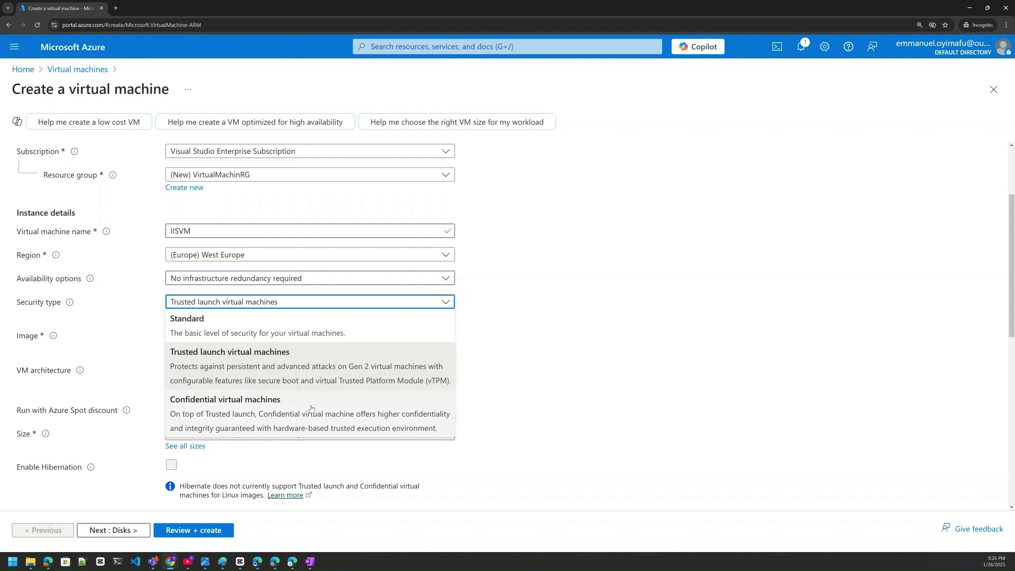
pyautogui.click(224, 329)
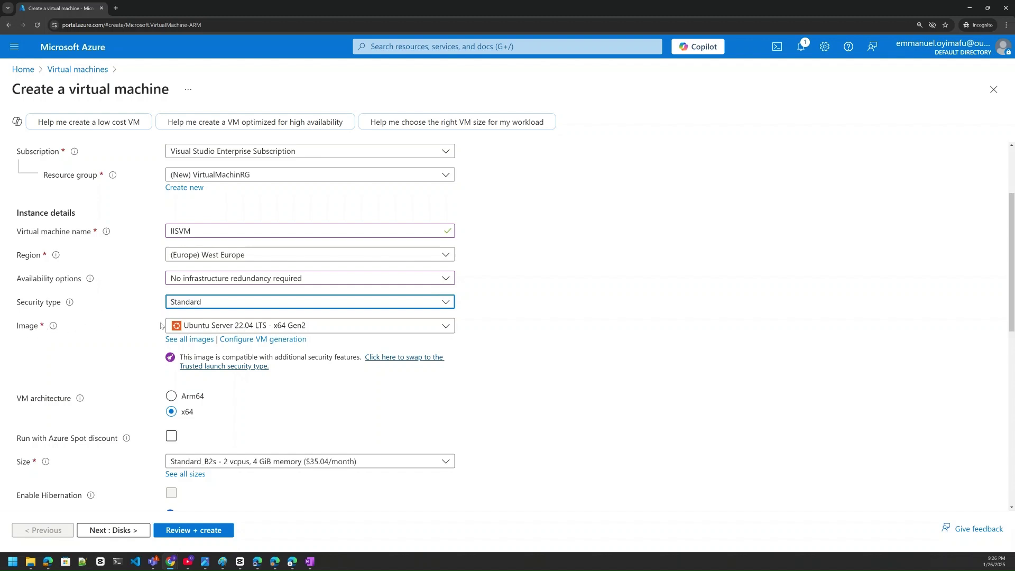
# Set the virtual machine's image to Windows Server 2022 Datacenter: Azure Edition Hotpatch - x64 Gen2
pyautogui.click(334, 329)
pyautogui.click(334, 330)
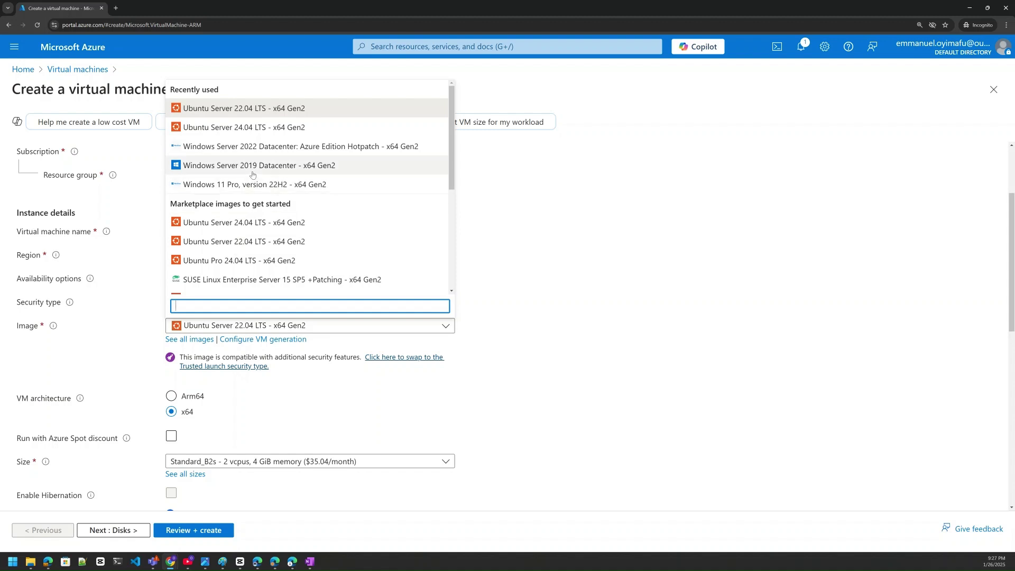
pyautogui.click(266, 147)
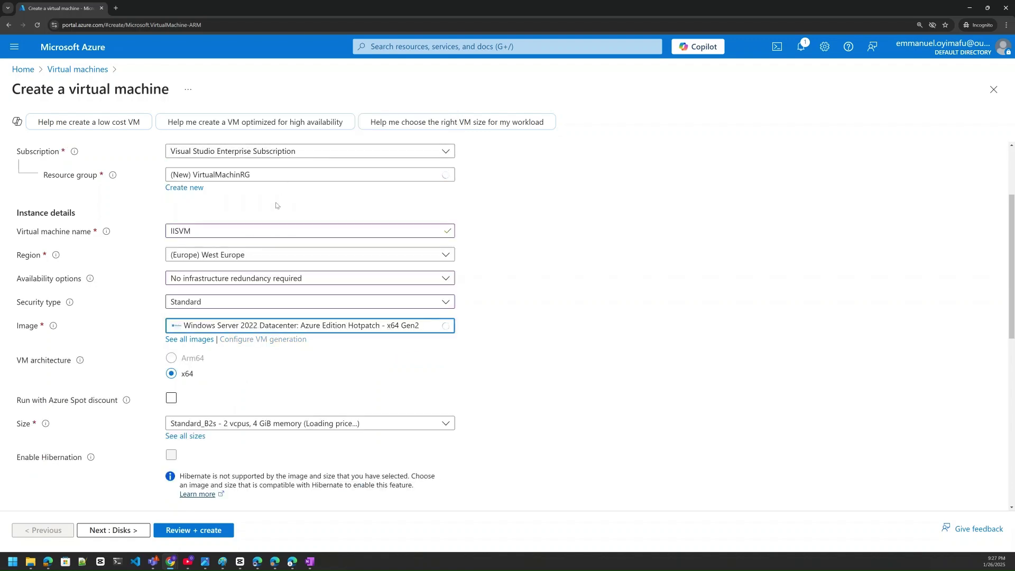
pyautogui.scroll(-2, 90, 310)
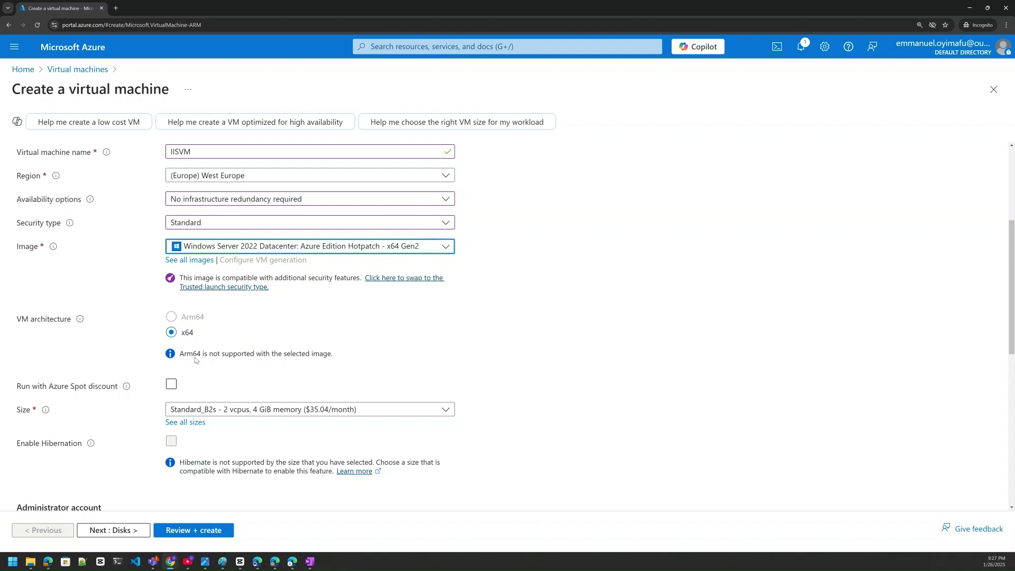
# Try the Windows Server 2019 Datacenter - x64 Gen2 image and switch back to Windows Server 2022 Datacenter: Azure Edition Hotpatch
pyautogui.click(265, 247)
pyautogui.click(259, 365)
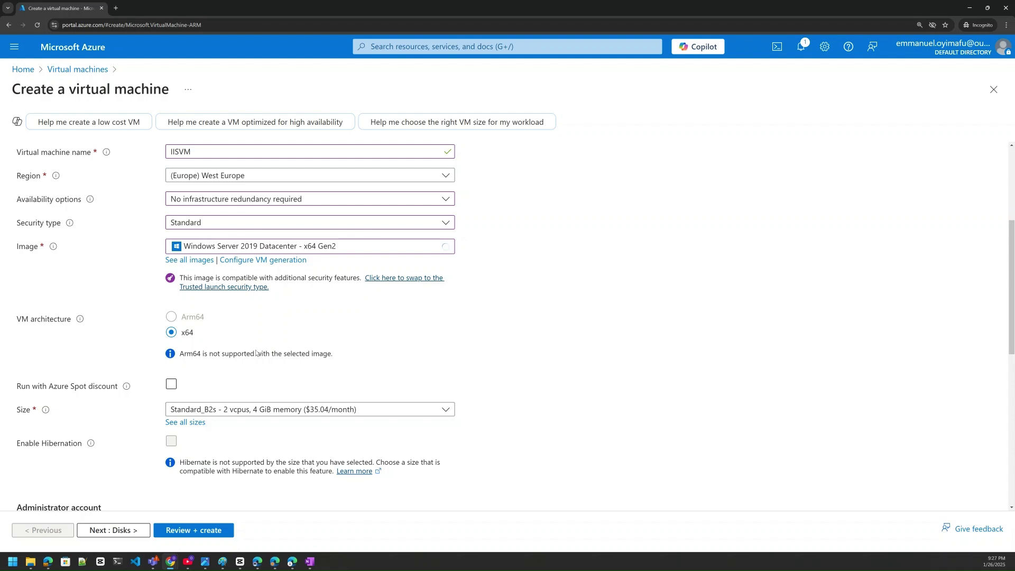
pyautogui.click(279, 249)
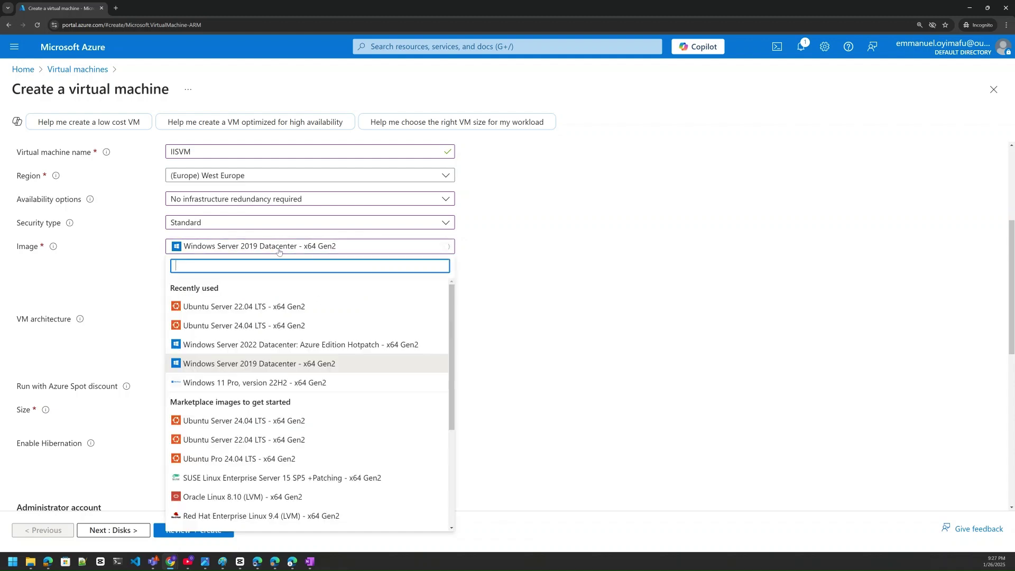
pyautogui.click(259, 349)
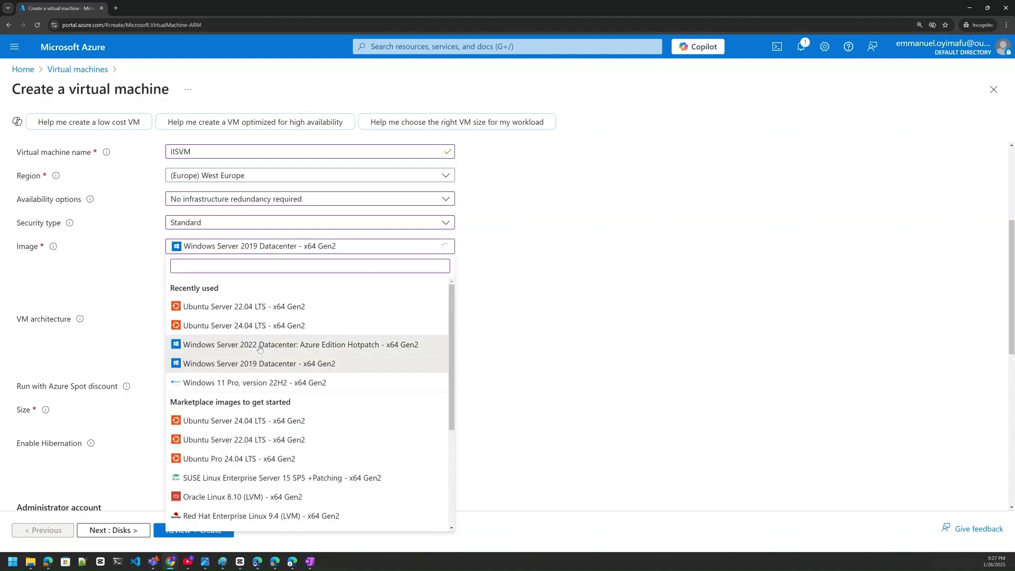
pyautogui.click(259, 344)
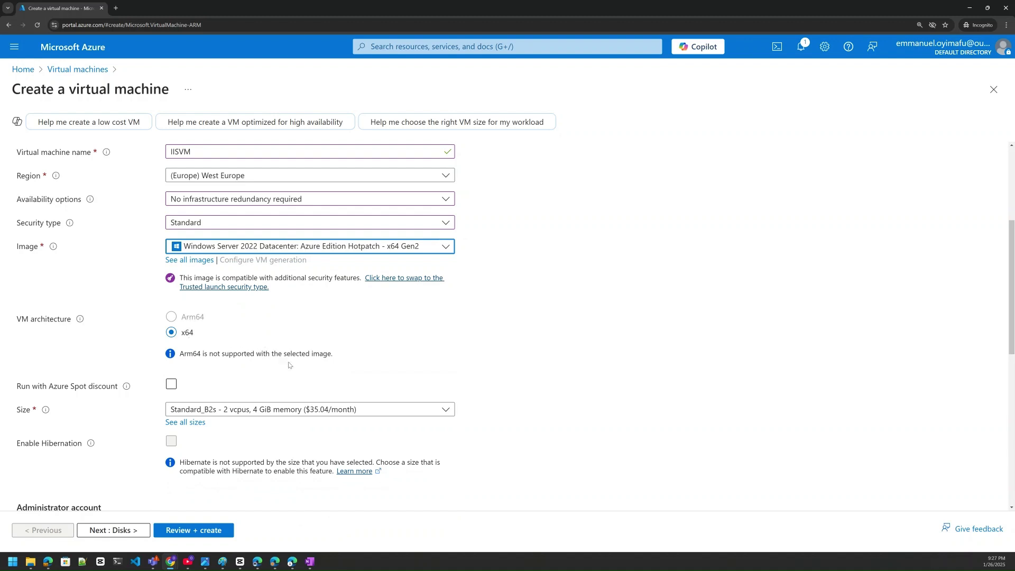
# Set the virtual machine's size to Standard_D4s_v3 with 4 vcpus and 16 GiB memory
pyautogui.scroll(-1, 282, 367)
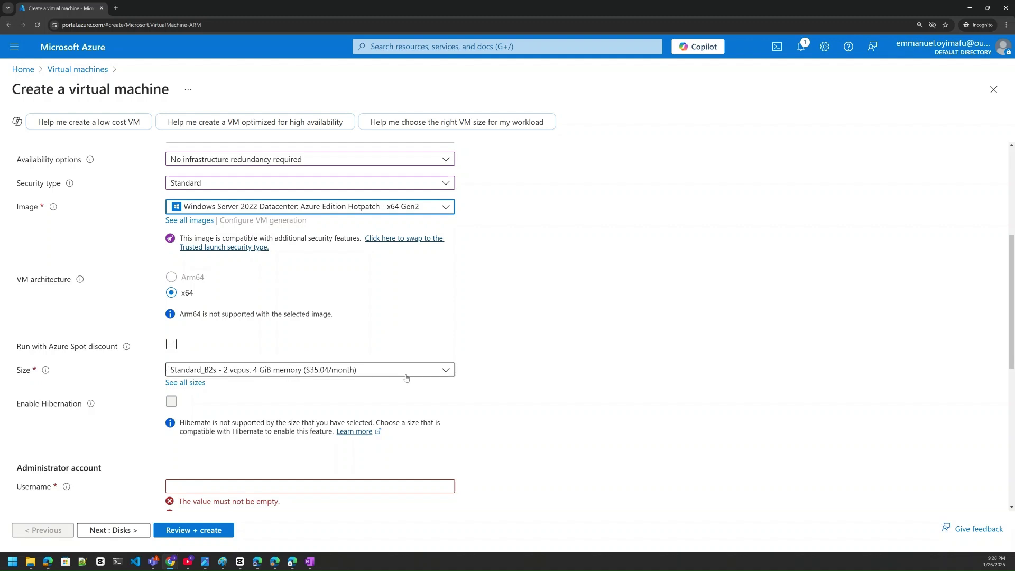
pyautogui.click(444, 373)
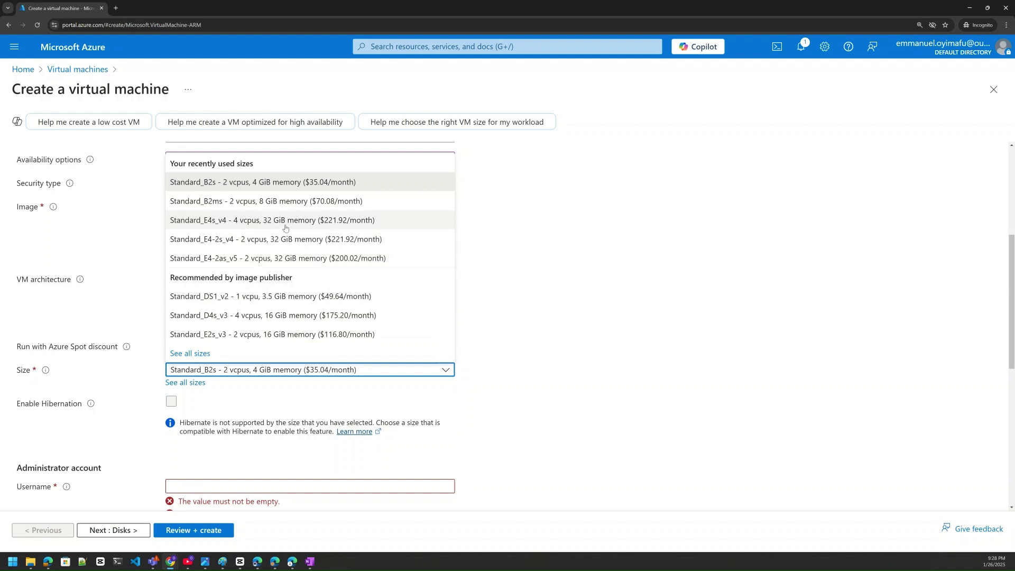
pyautogui.click(274, 316)
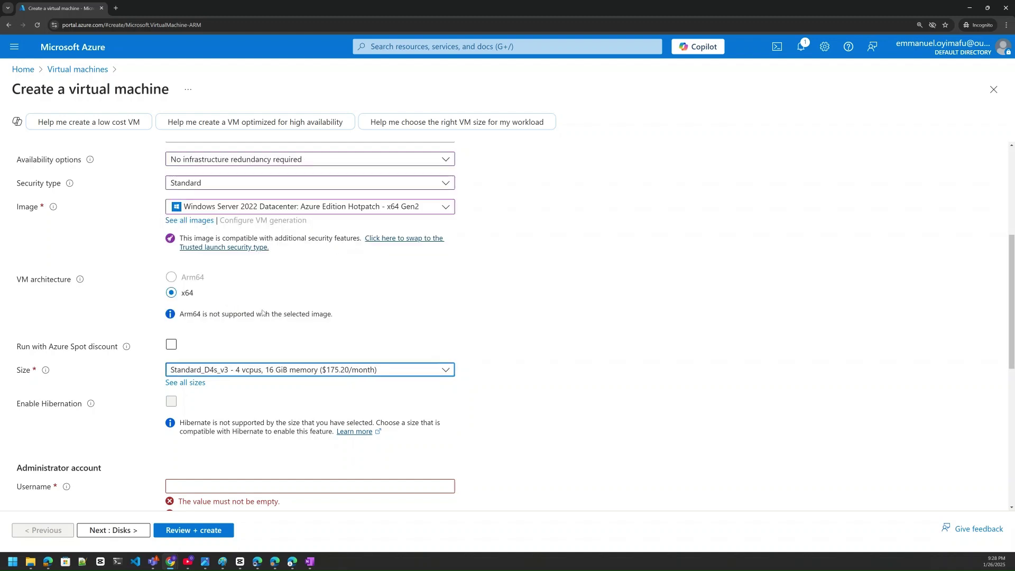
# Enter the username for the virtual machine's administrator account
pyautogui.scroll(-3, 262, 305)
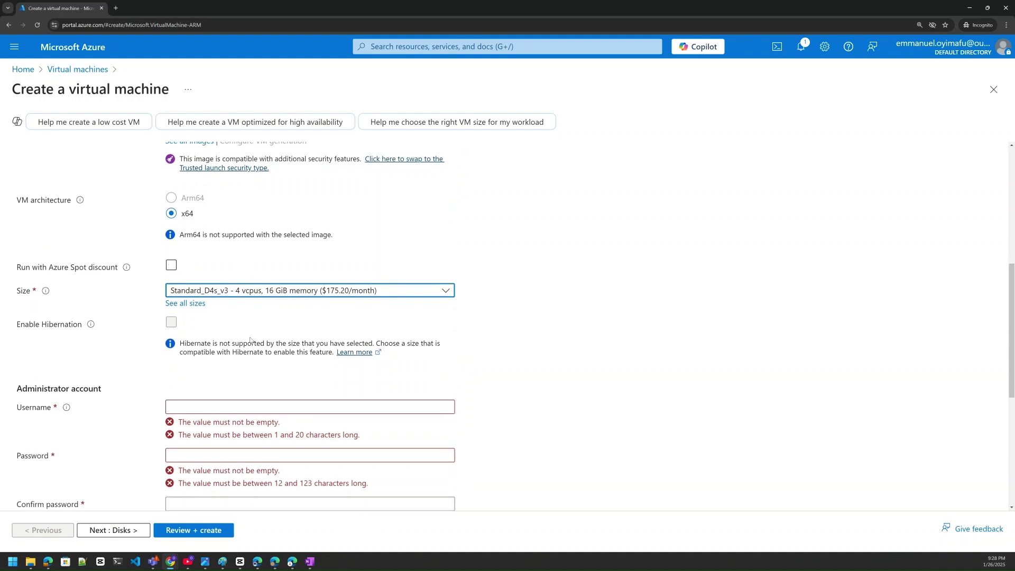
pyautogui.scroll(-1, 206, 337)
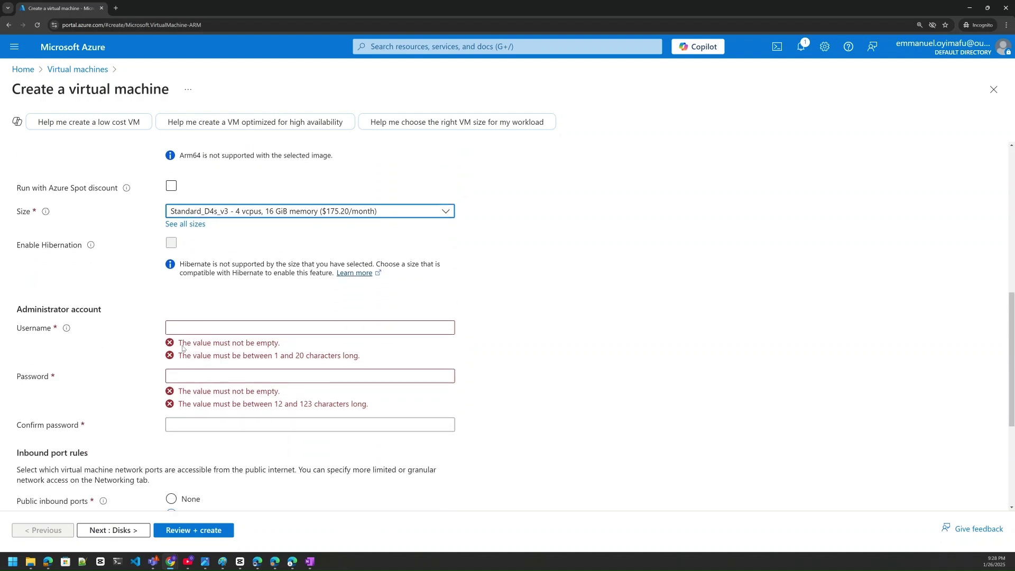
pyautogui.click(201, 329)
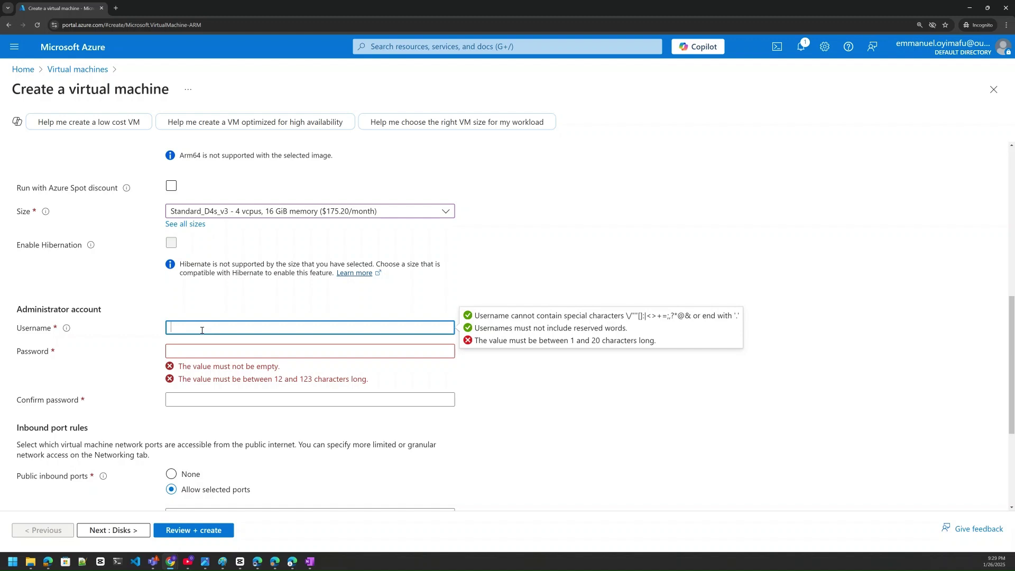
pyautogui.write('Oyimafu')
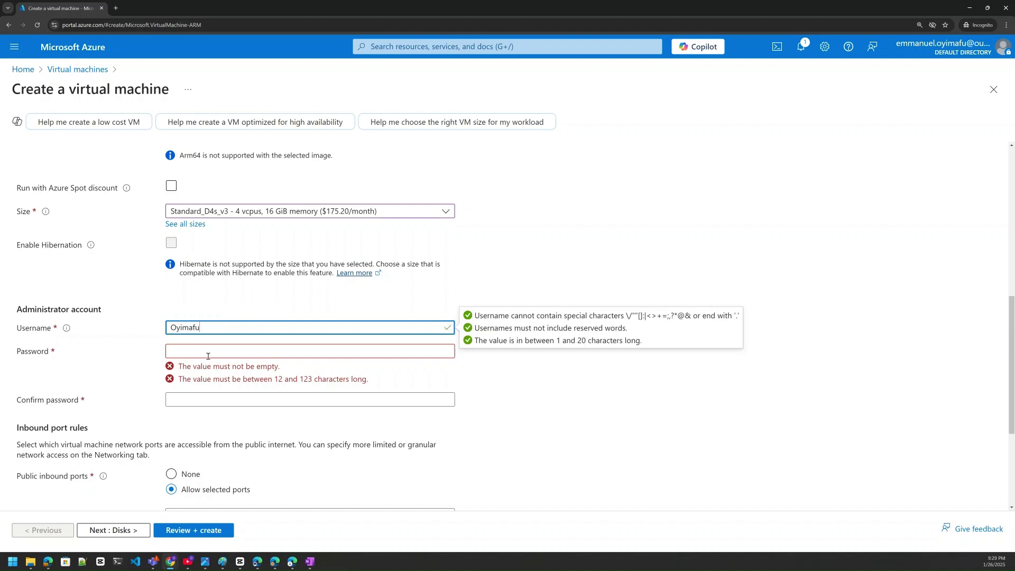
# Enter the administrator account password and repeat it in the password confirmation
pyautogui.click(210, 352)
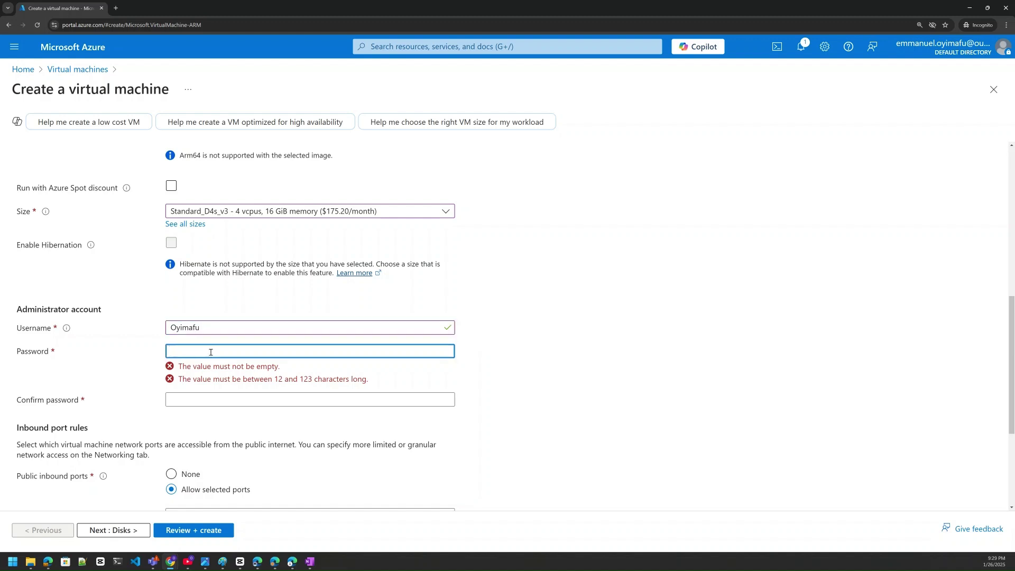
pyautogui.write('•••••••')
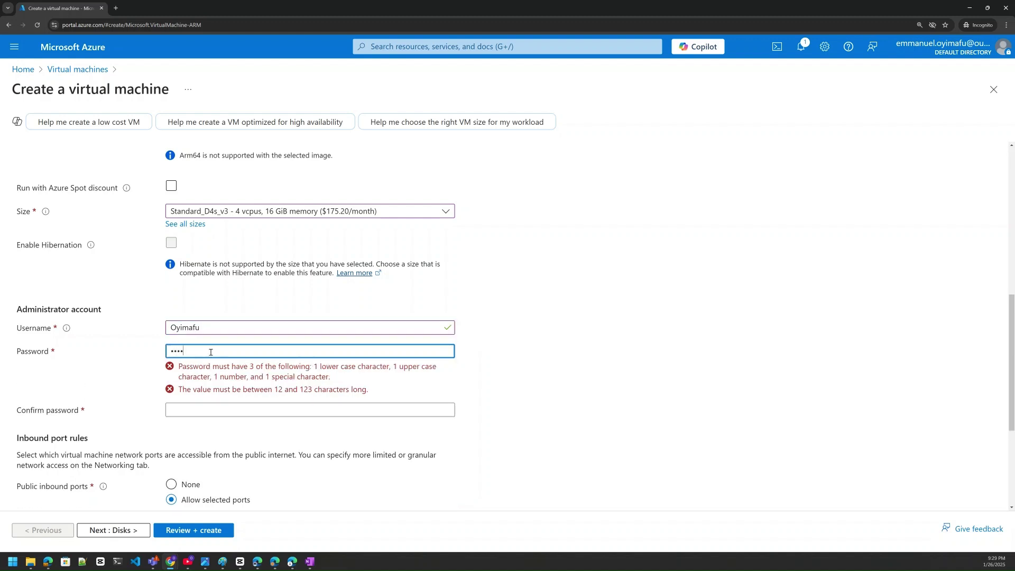
pyautogui.write('••••••')
pyautogui.click(246, 375)
pyautogui.write('•')
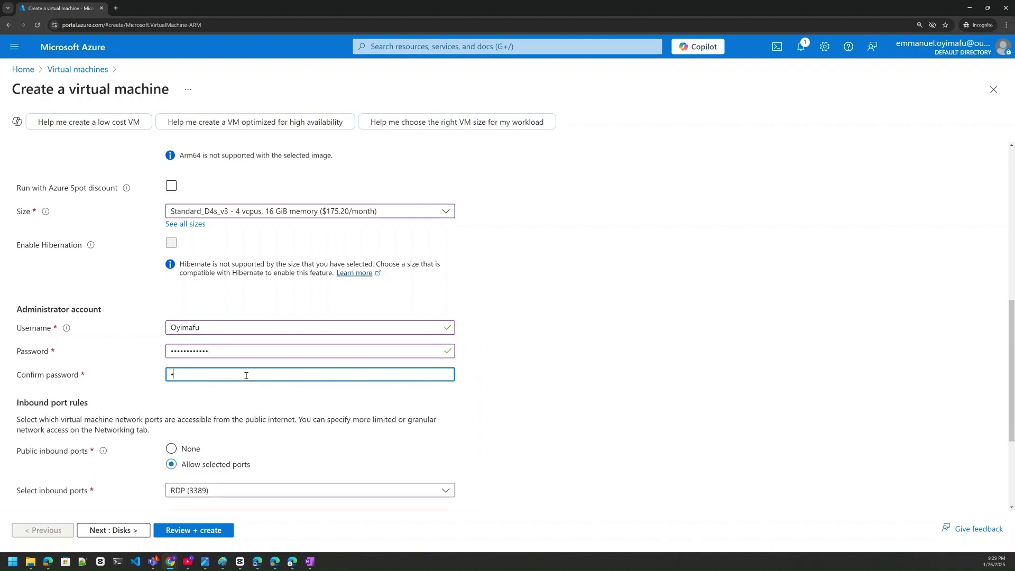
pyautogui.write('••••••••••')
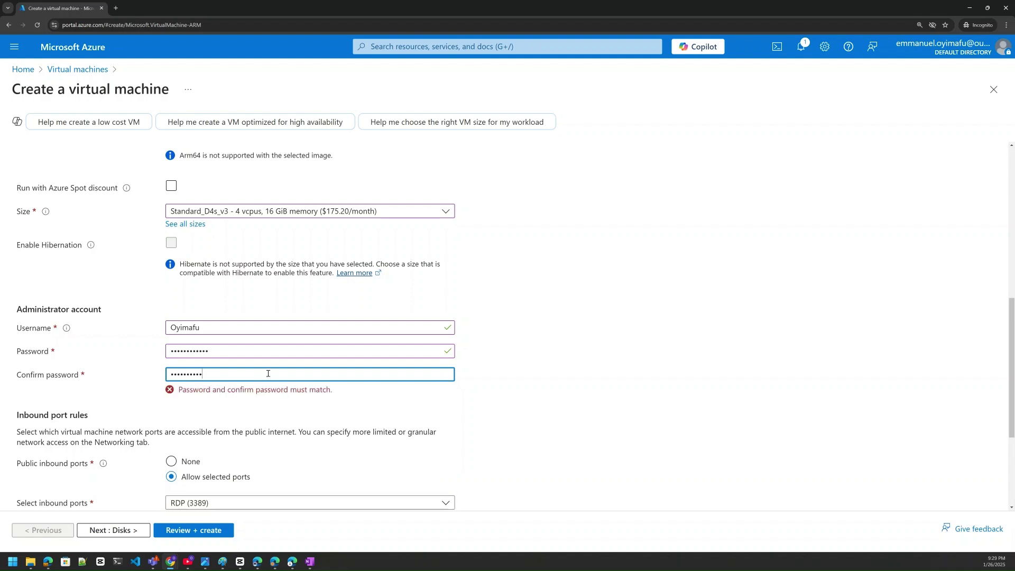
# Clear the mismatched password confirmation and re-enter the administrator account password in that field
pyautogui.press('BackSpace')
pyautogui.press('BackSpace')
pyautogui.press('BackSpace')
pyautogui.press('BackSpace')
pyautogui.press('BackSpace')
pyautogui.press('BackSpace')
pyautogui.press('BackSpace')
pyautogui.press('BackSpace')
pyautogui.press('BackSpace')
pyautogui.press('BackSpace')
pyautogui.press('BackSpace')
pyautogui.write('••••')
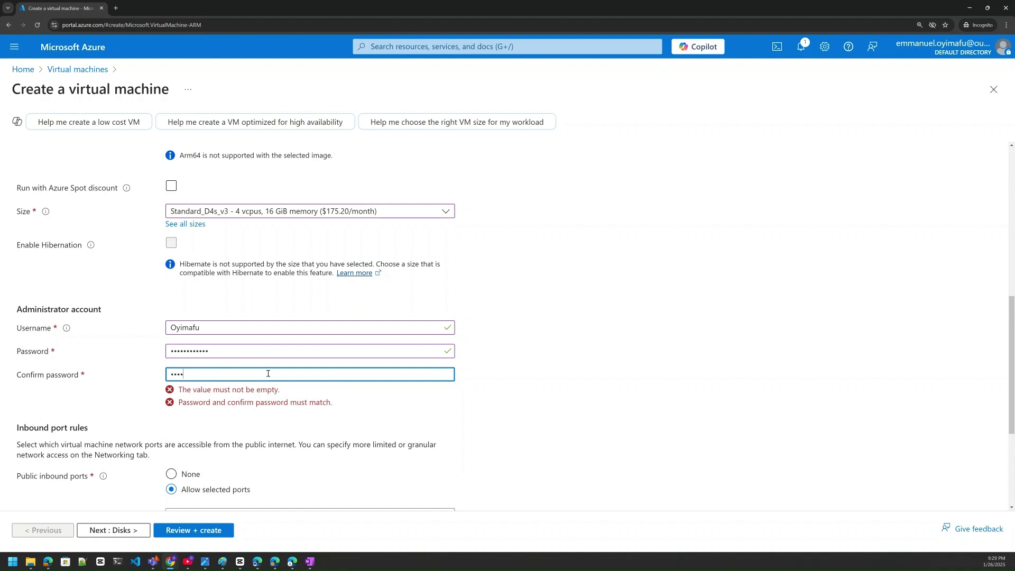
pyautogui.write('••••••••')
# Add SSH (22), HTTPS (443) and HTTP (80) to the allowed public inbound ports alongside RDP (3389)
pyautogui.scroll(-1, 286, 429)
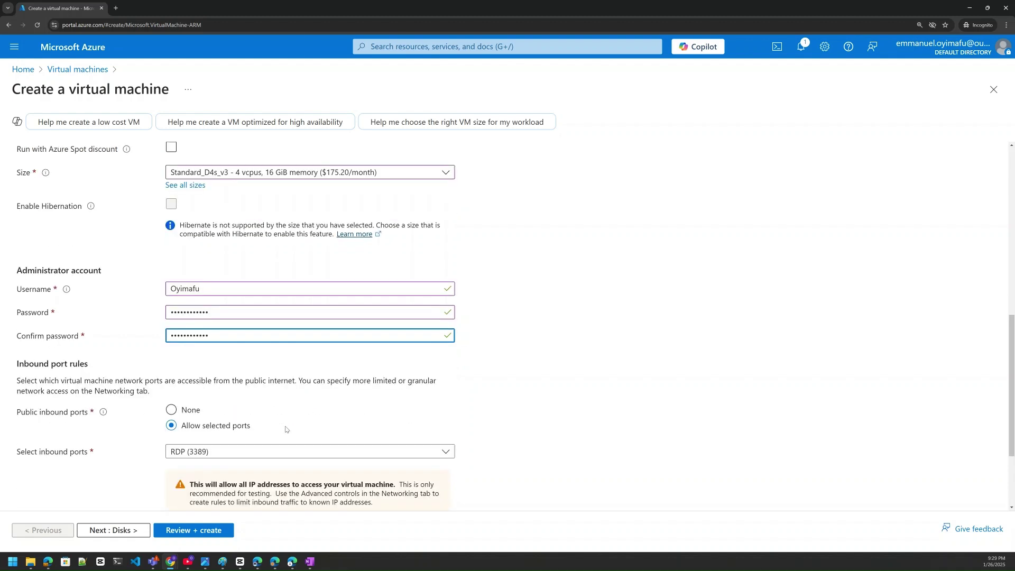
pyautogui.scroll(-2, 286, 429)
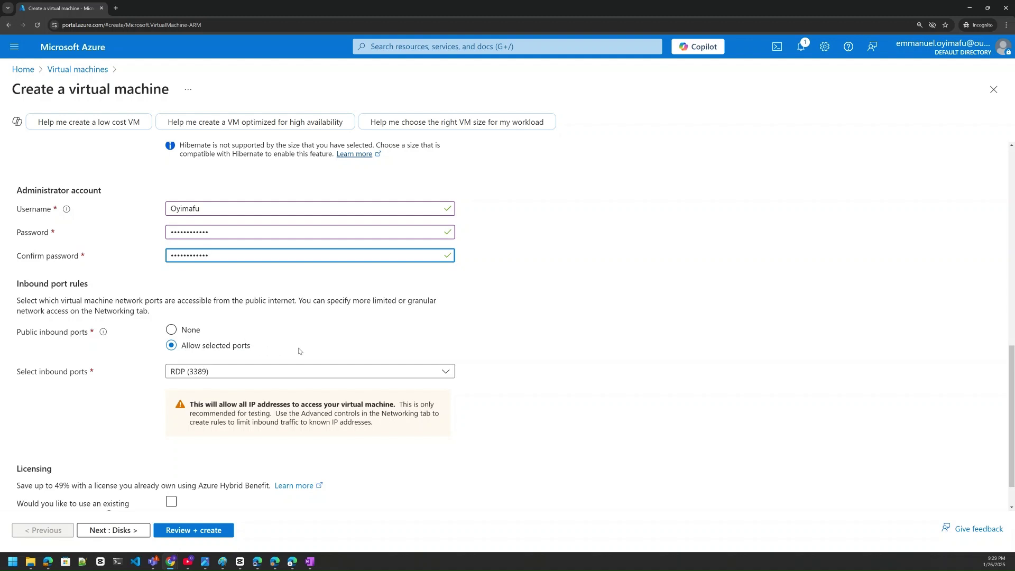
pyautogui.scroll(-1, 134, 391)
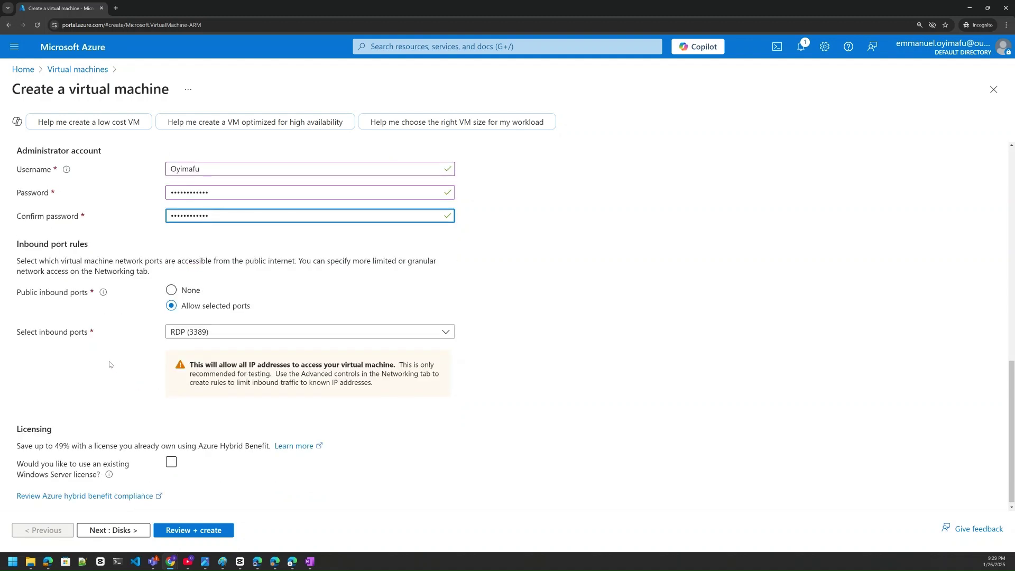
pyautogui.click(179, 334)
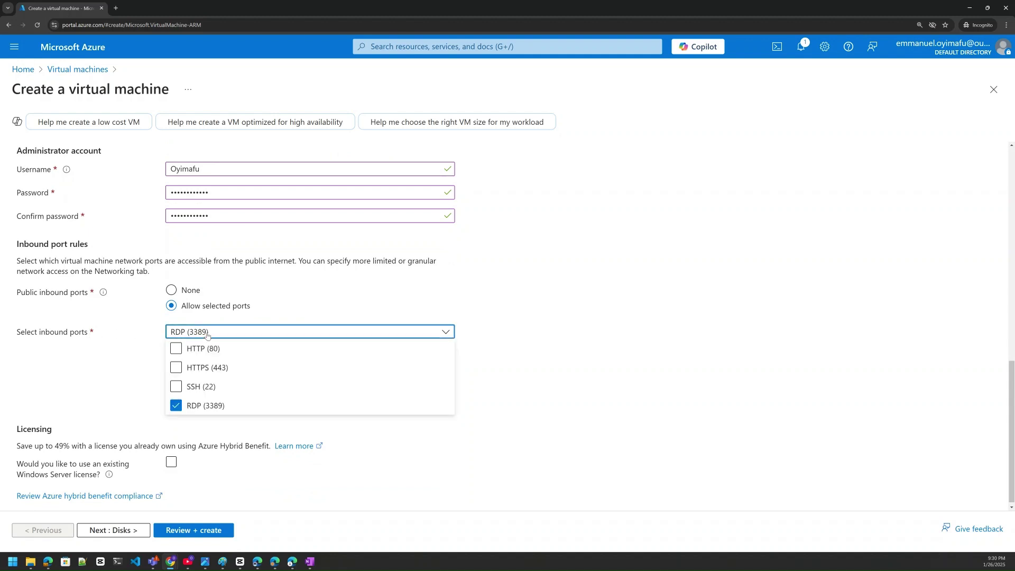
pyautogui.click(177, 387)
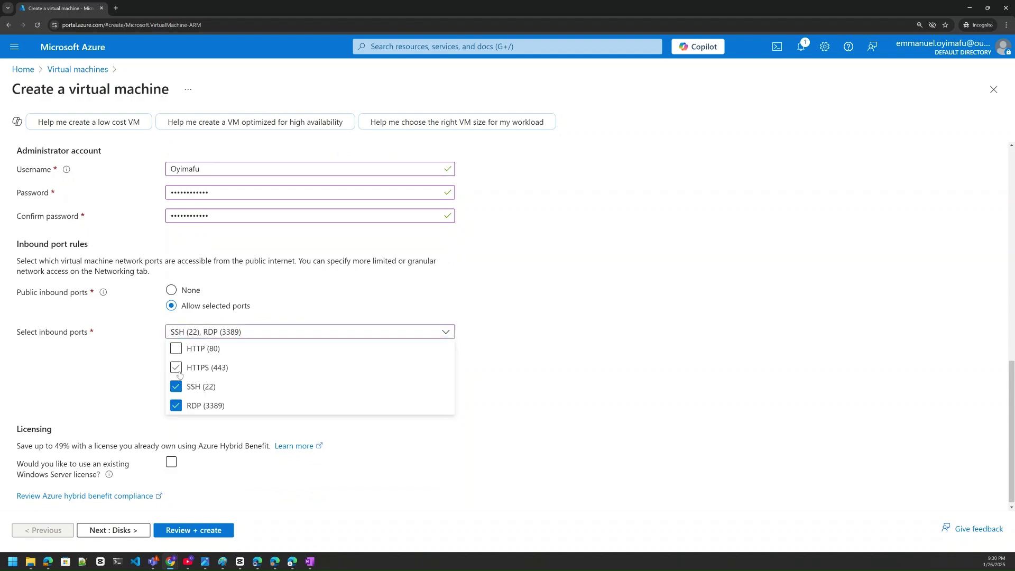
pyautogui.click(176, 367)
pyautogui.click(176, 349)
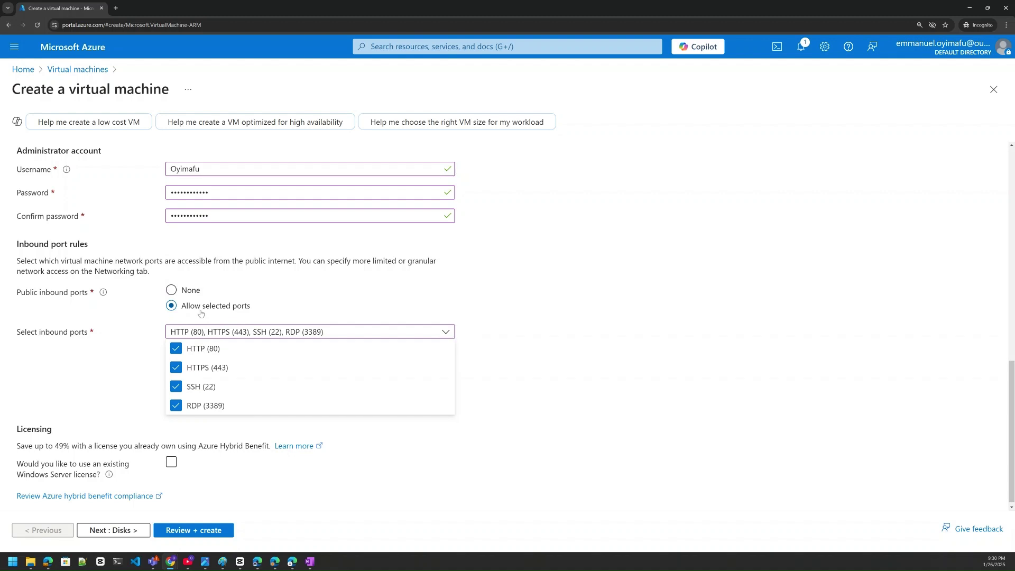
pyautogui.click(130, 357)
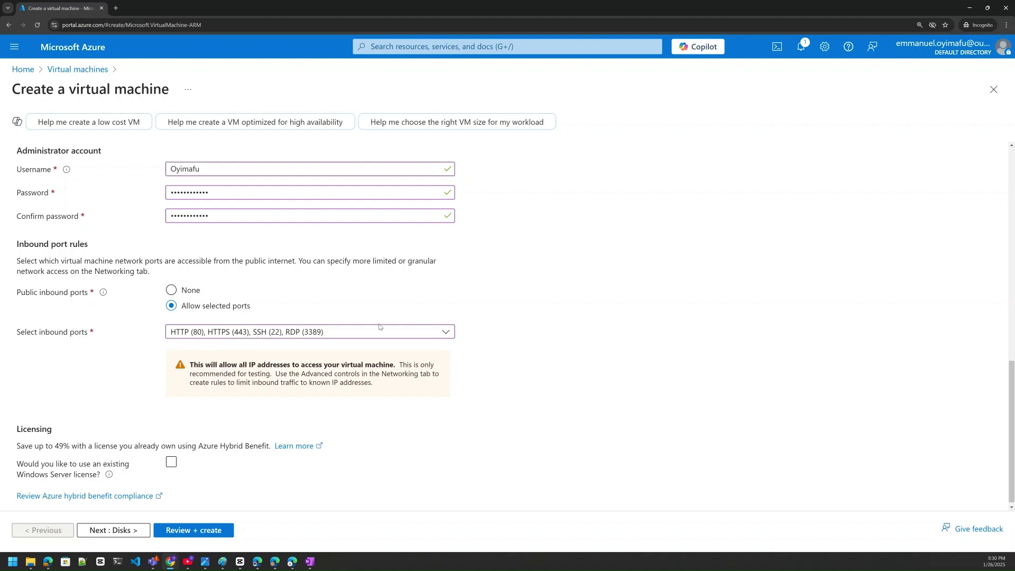
# Remove HTTP (80), HTTPS (443) and SSH (22) from the inbound ports so only RDP (3389) is allowed
pyautogui.click(440, 331)
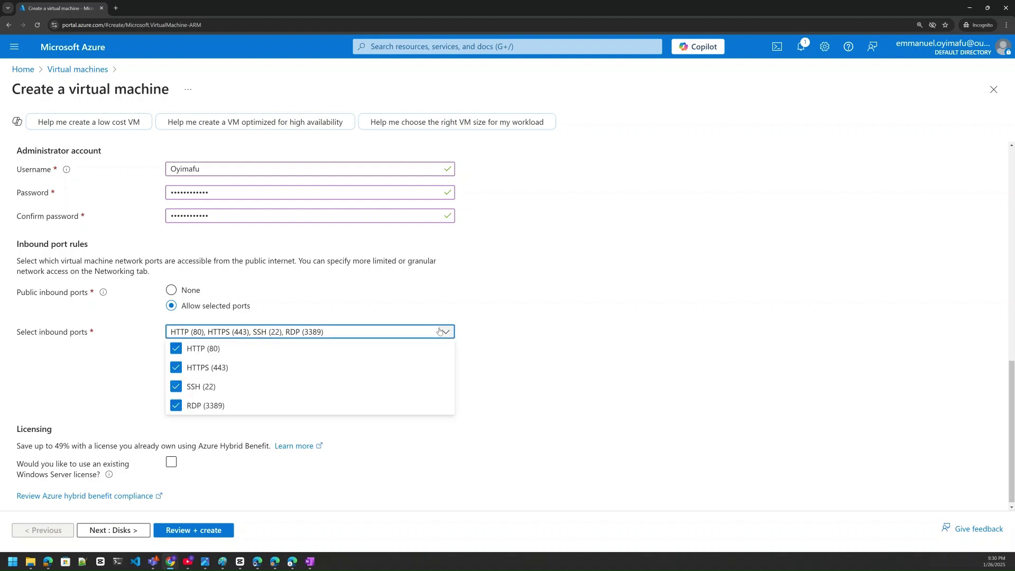
pyautogui.click(178, 350)
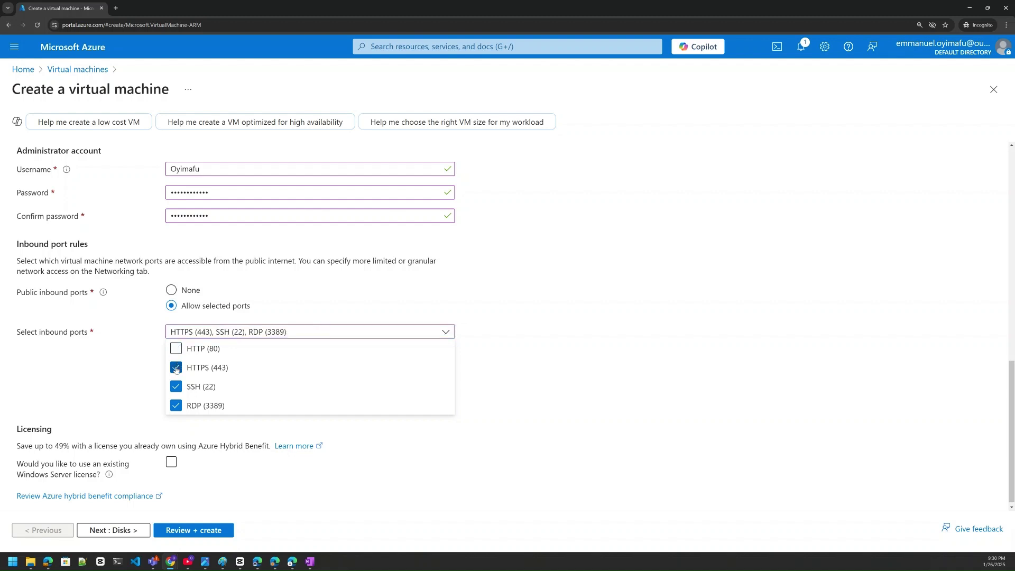
pyautogui.click(177, 368)
pyautogui.click(178, 390)
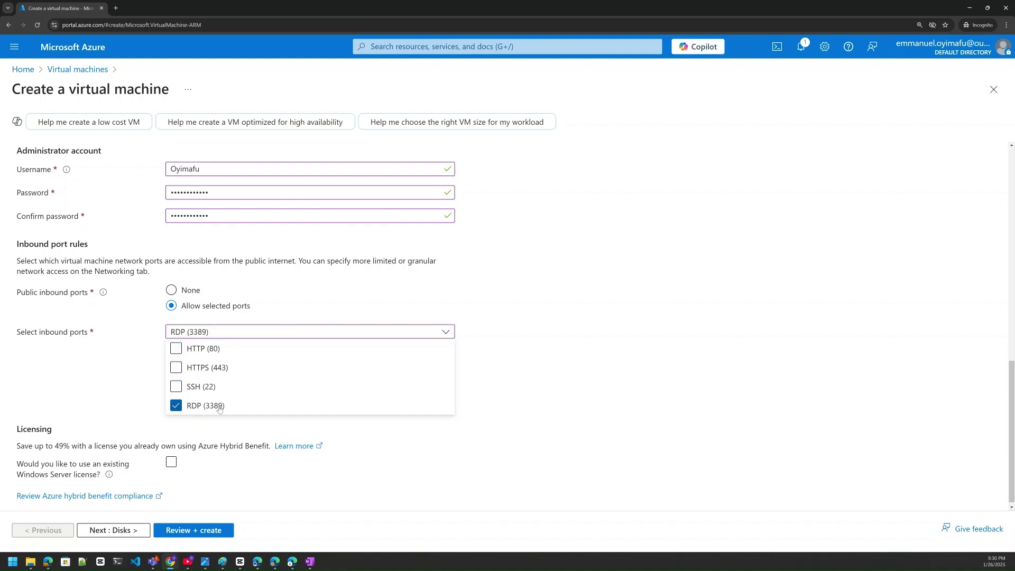
pyautogui.click(209, 427)
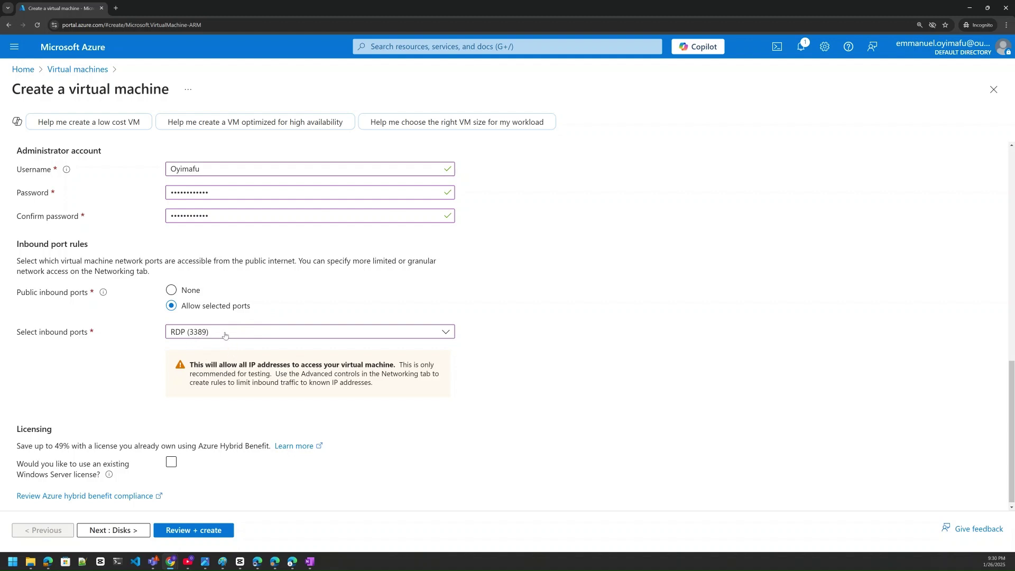
# Review the basic virtual machine settings, including licensing, project details, image, size, administrator account and inbound port choices
pyautogui.scroll(-1, 224, 349)
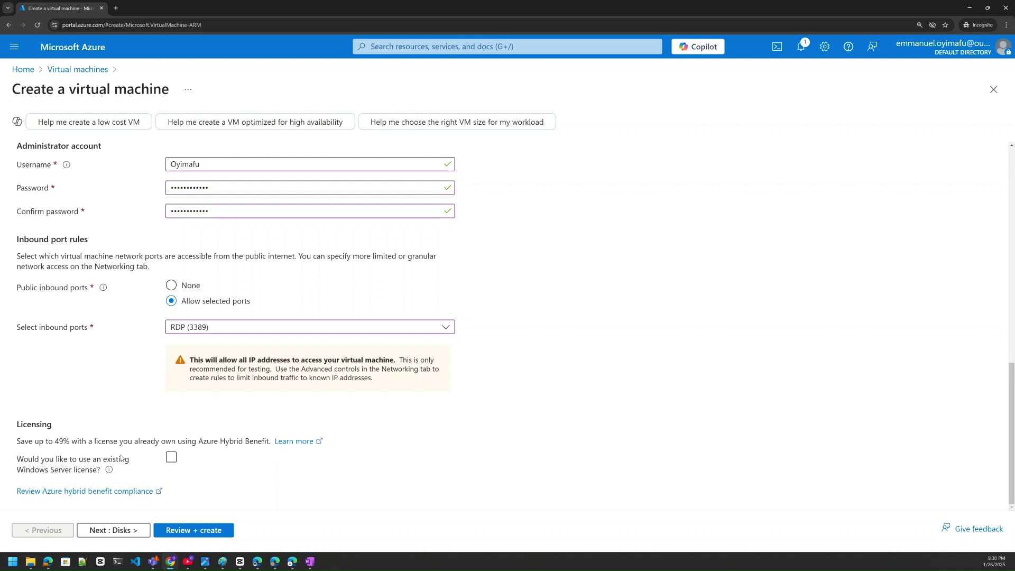
pyautogui.click(170, 461)
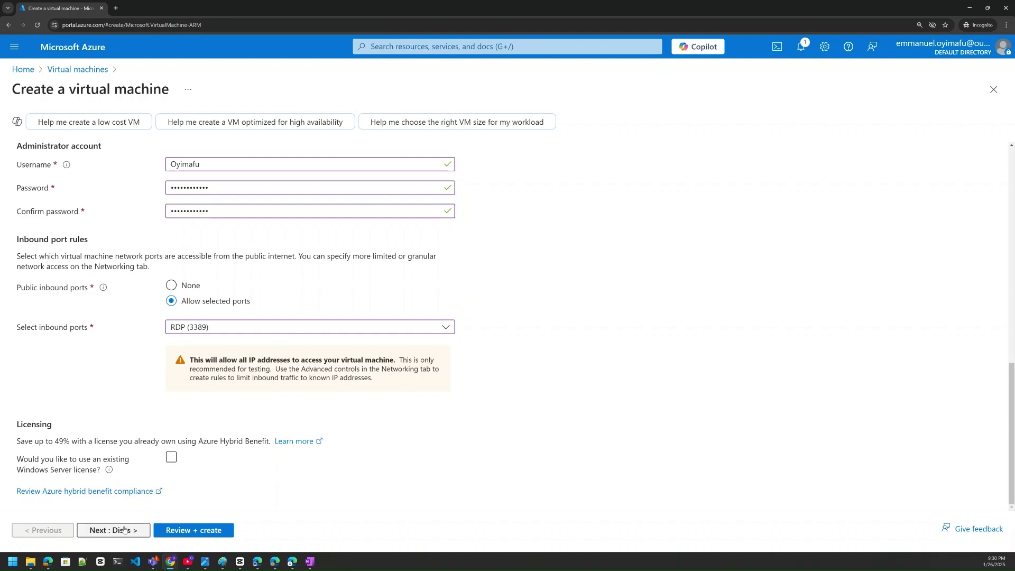
pyautogui.scroll(10, 176, 396)
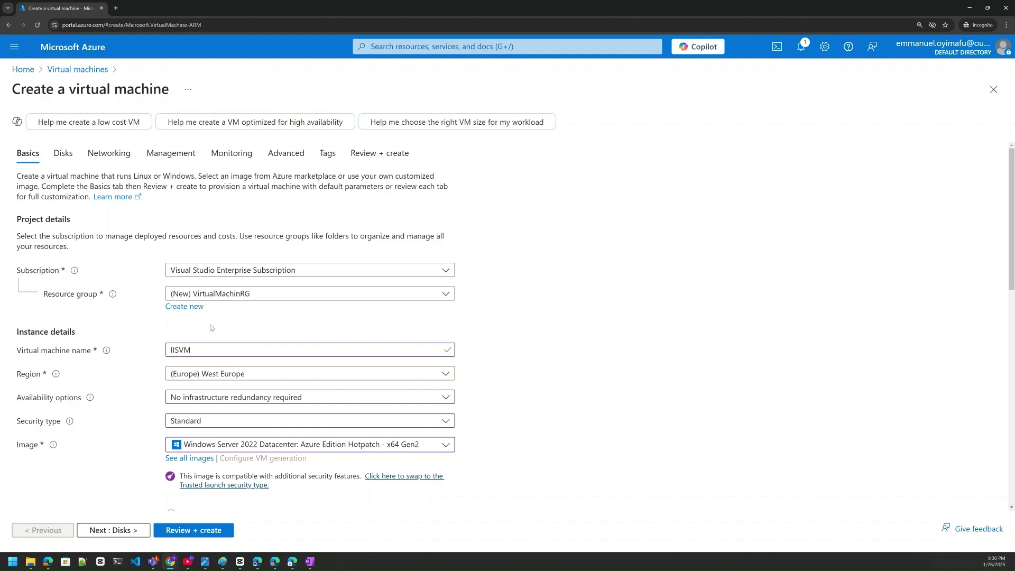
pyautogui.scroll(-2, 211, 327)
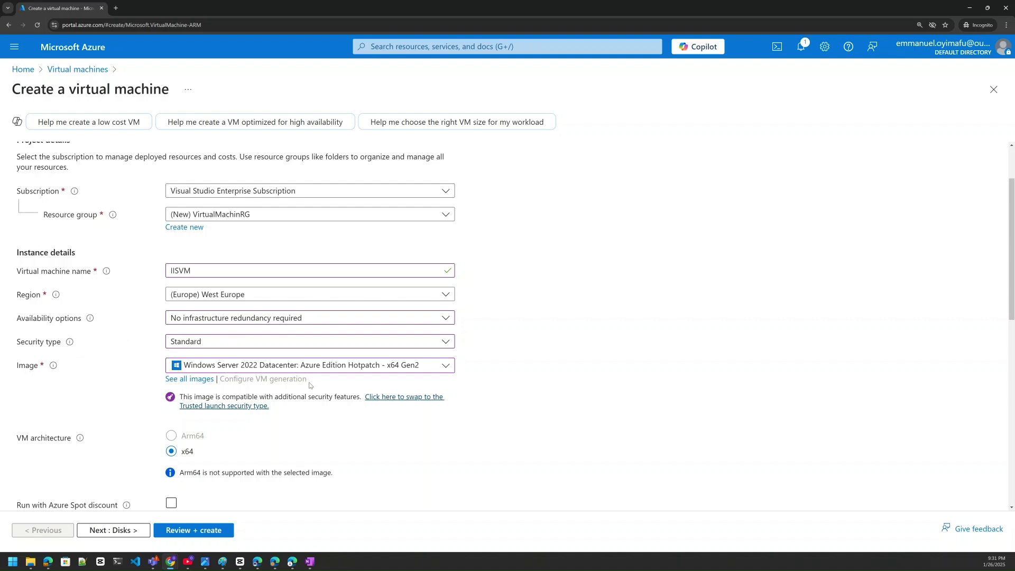
pyautogui.scroll(-4, 311, 383)
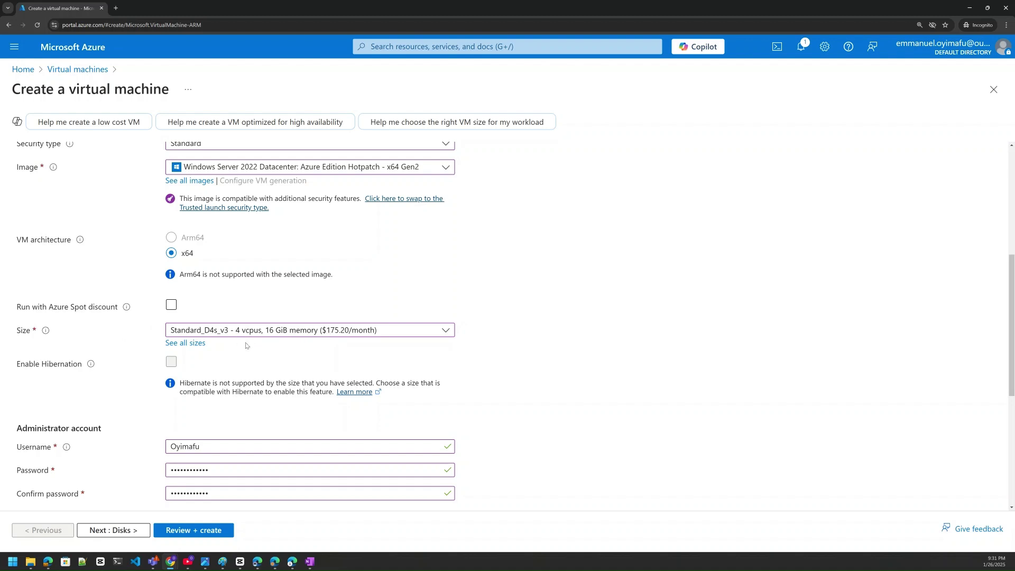
pyautogui.scroll(-3, 268, 347)
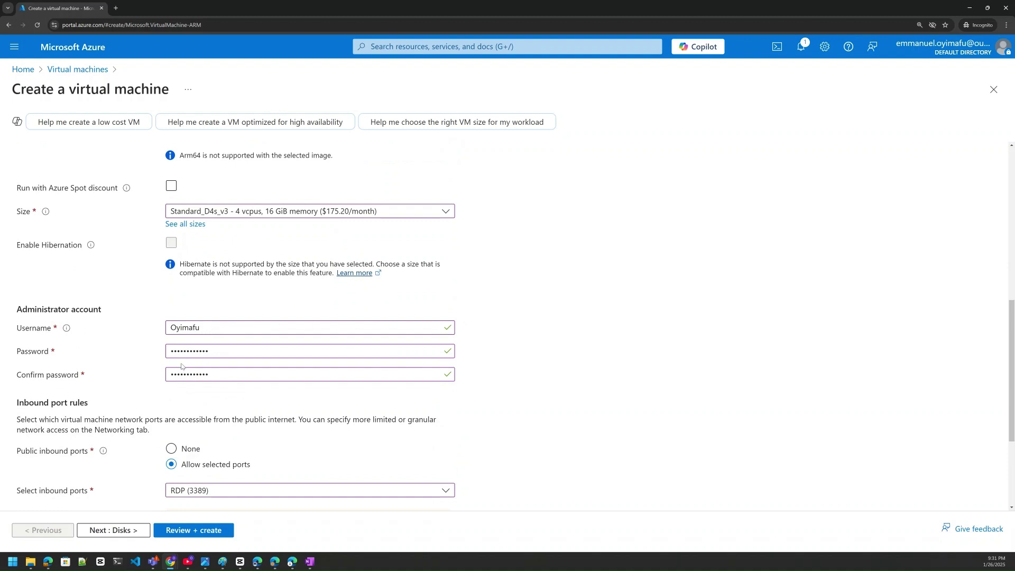
pyautogui.scroll(-3, 182, 365)
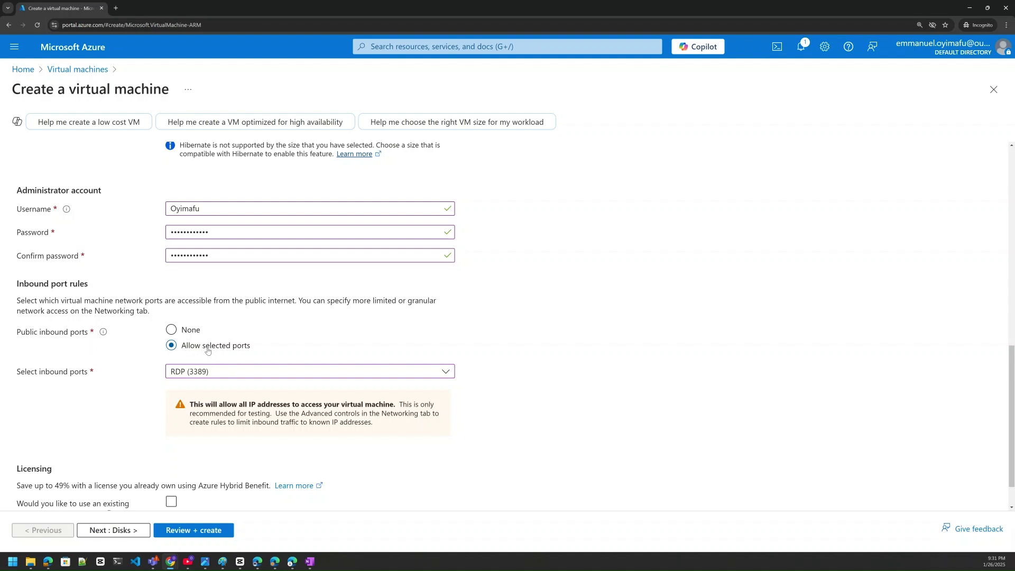
pyautogui.click(228, 373)
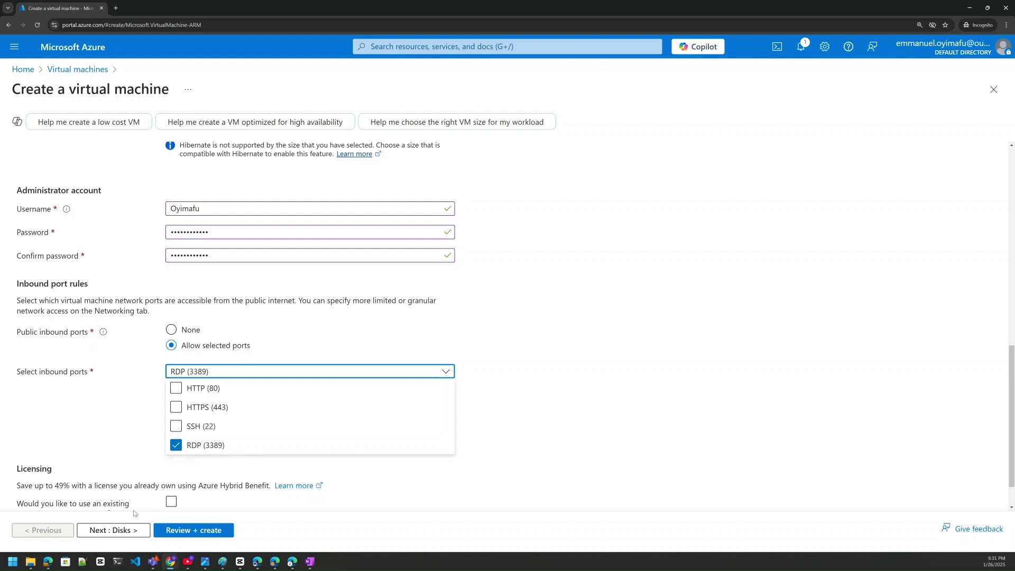
pyautogui.click(122, 458)
pyautogui.scroll(6, 124, 433)
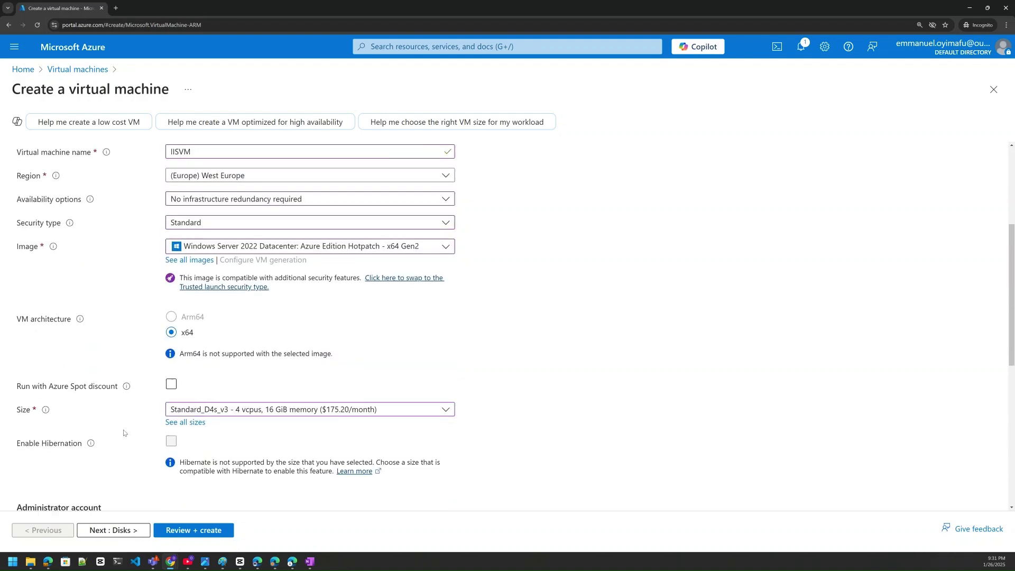
pyautogui.scroll(4, 124, 433)
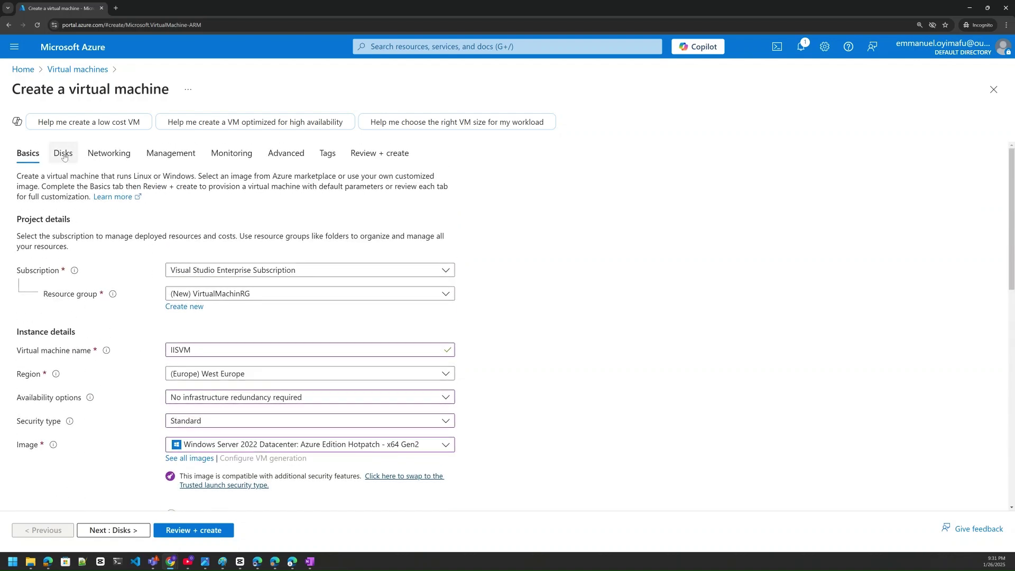
# Open the virtual machine's disk settings and set the OS disk type to Standard HDD with locally-redundant storage
pyautogui.click(63, 155)
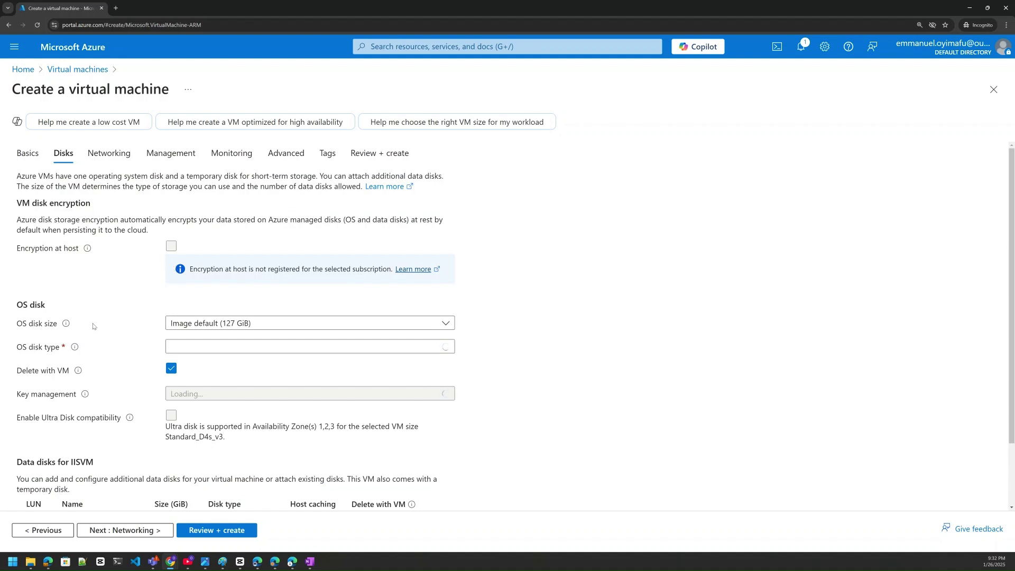
pyautogui.scroll(-1, 110, 331)
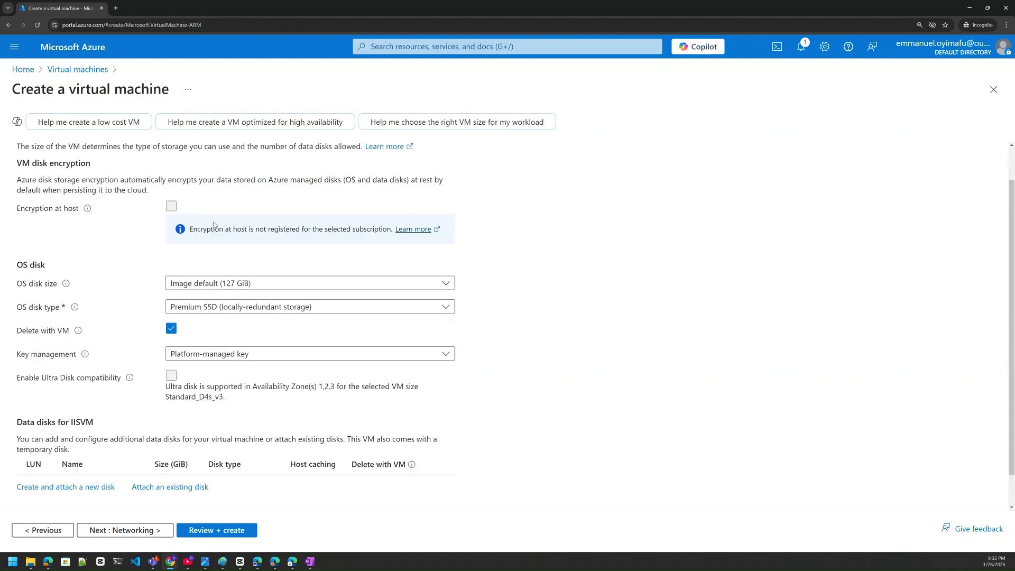
pyautogui.scroll(1, 213, 223)
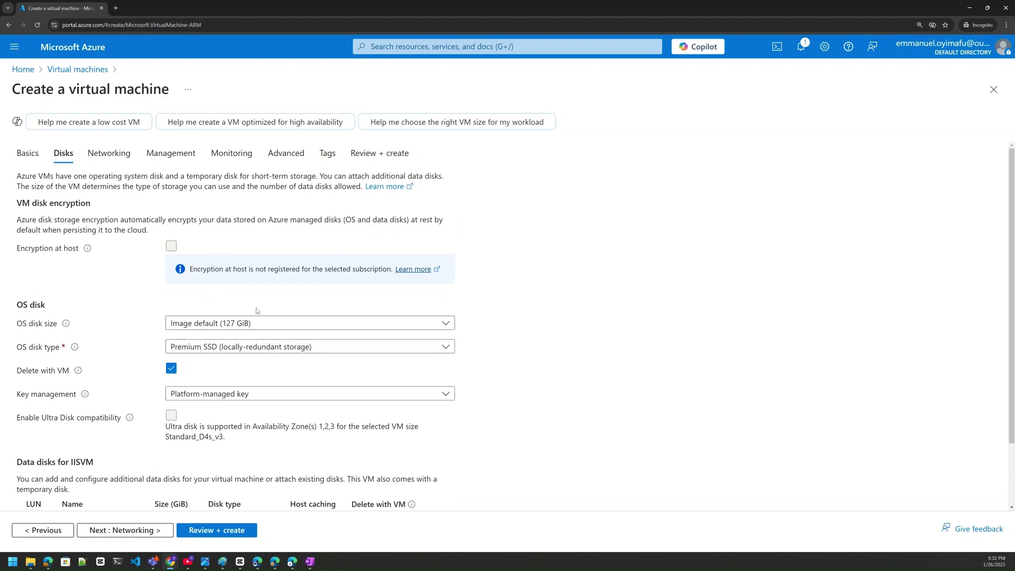
pyautogui.scroll(-2, 261, 310)
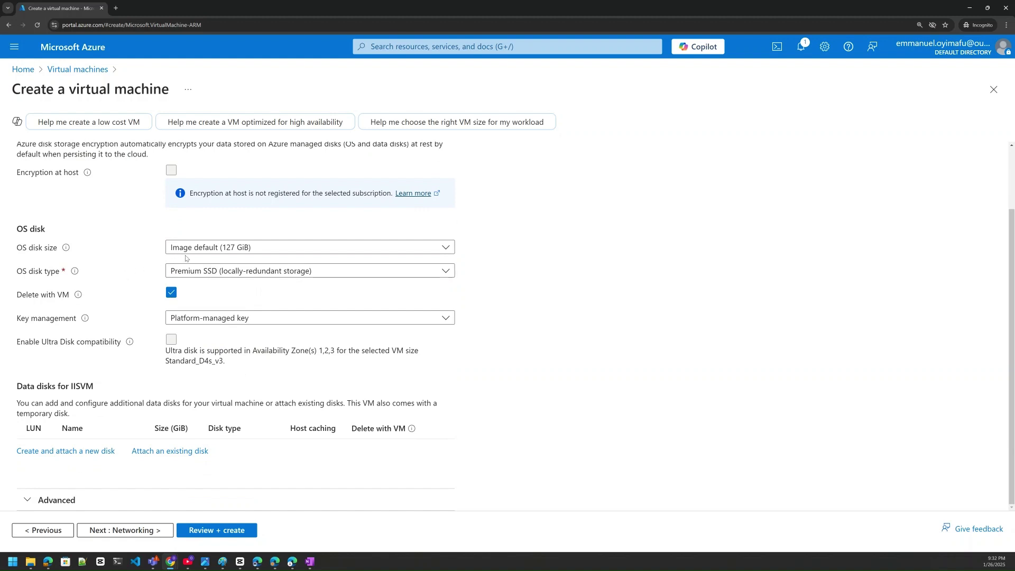
pyautogui.click(268, 276)
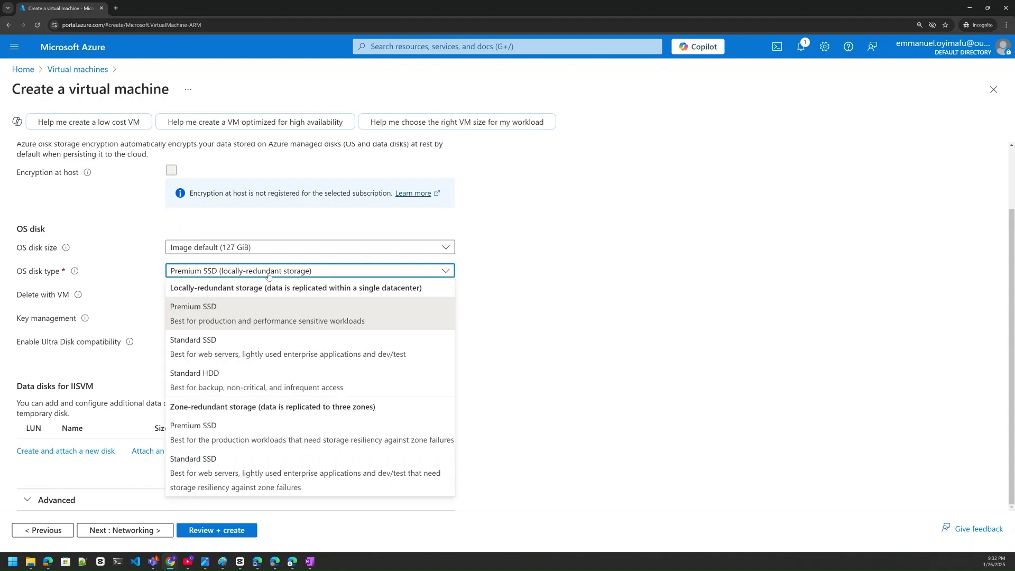
pyautogui.click(235, 381)
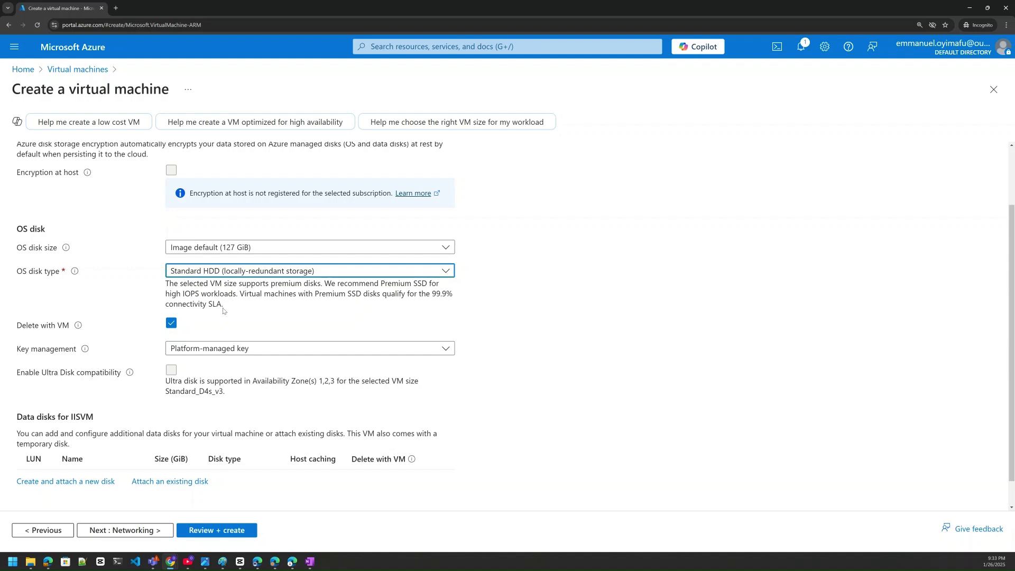
# Examine the OS disk's key management options and the explanation of customer-managed keys
pyautogui.scroll(-1, 223, 311)
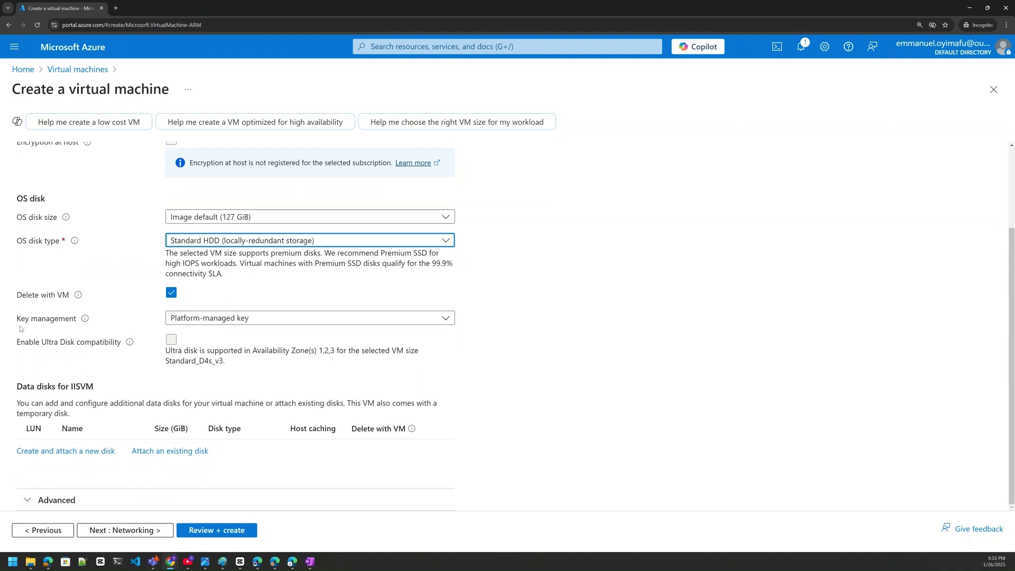
pyautogui.click(210, 322)
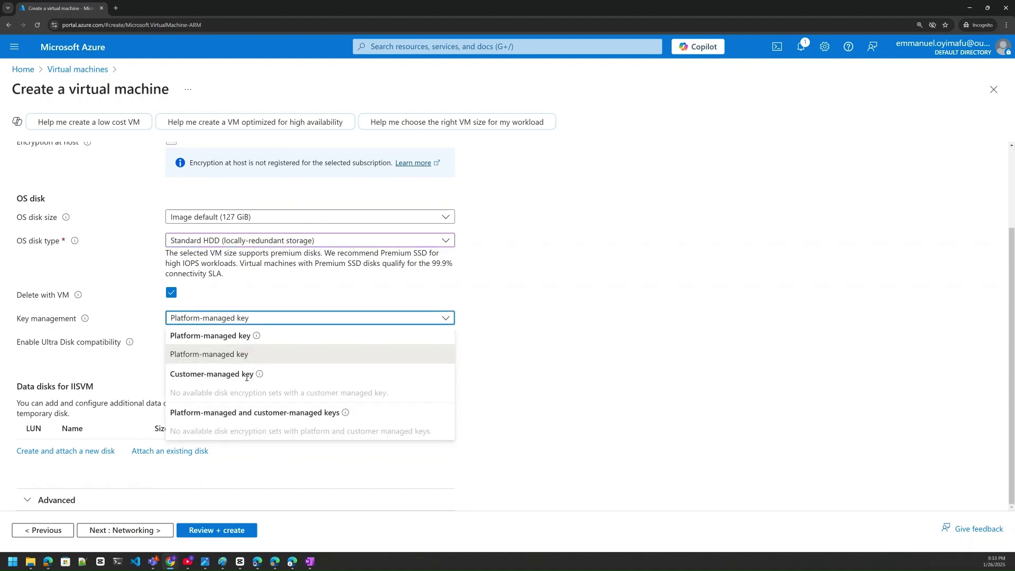
pyautogui.moveTo(269, 374)
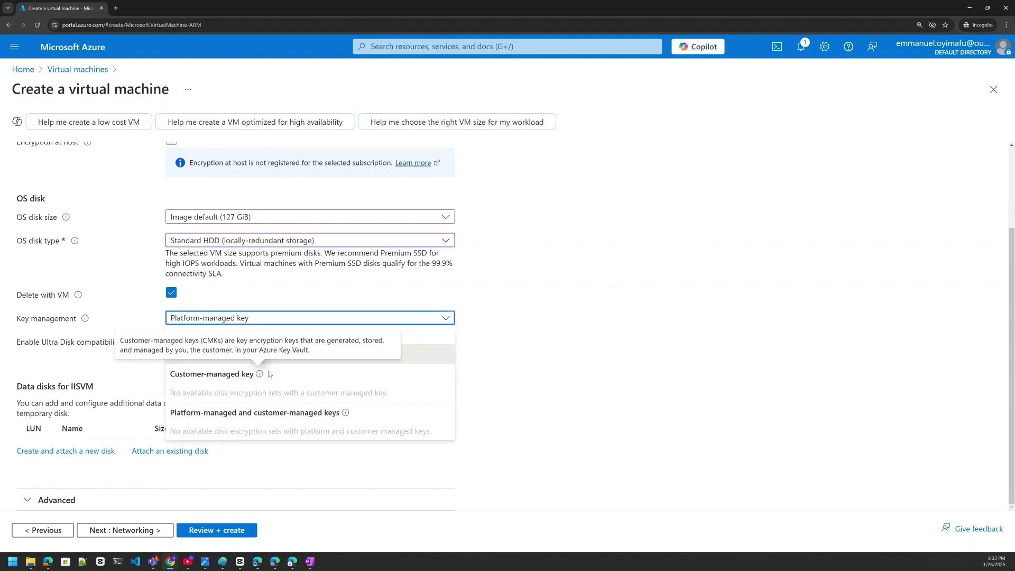
pyautogui.click(321, 287)
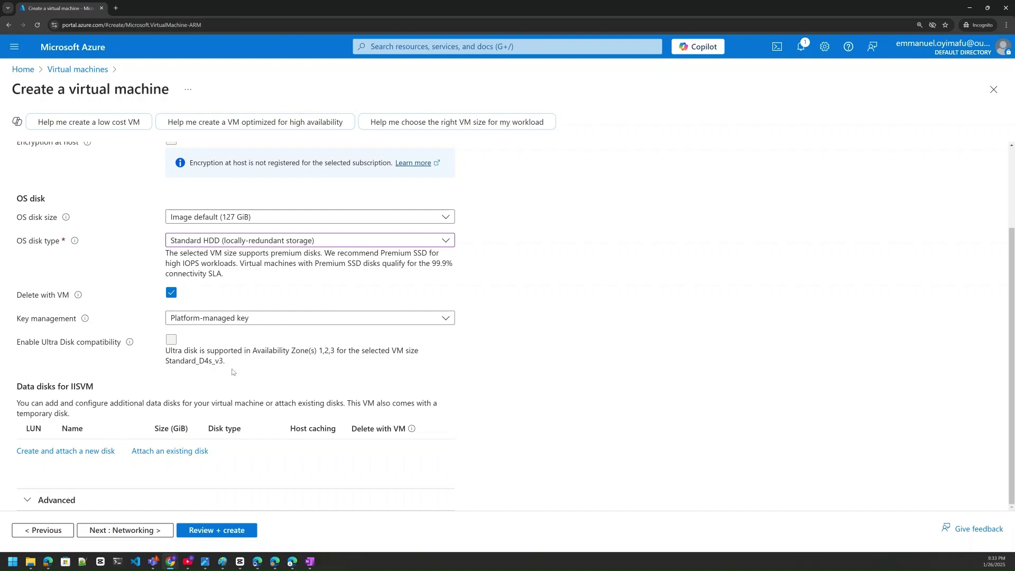
# Look through the available OS disk sizes and select Image default (127 GiB)
pyautogui.scroll(3, 233, 372)
pyautogui.scroll(-3, 235, 363)
pyautogui.click(221, 221)
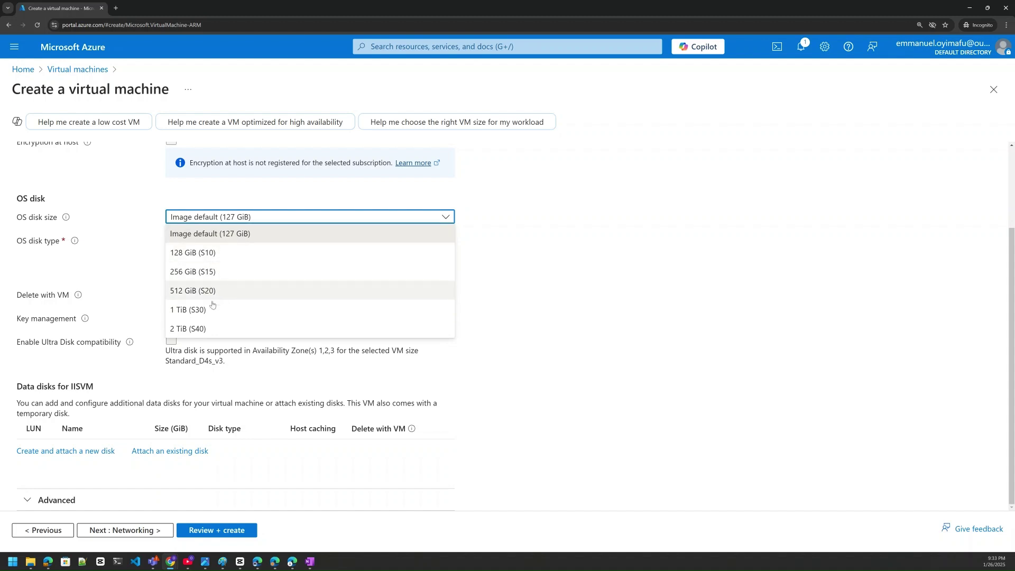
pyautogui.click(235, 234)
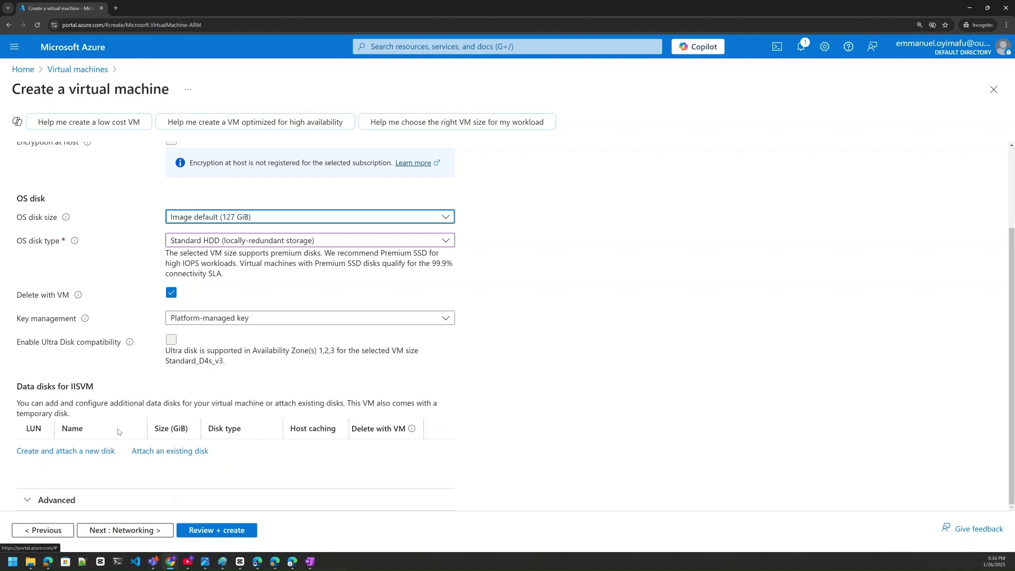
pyautogui.scroll(2, 80, 377)
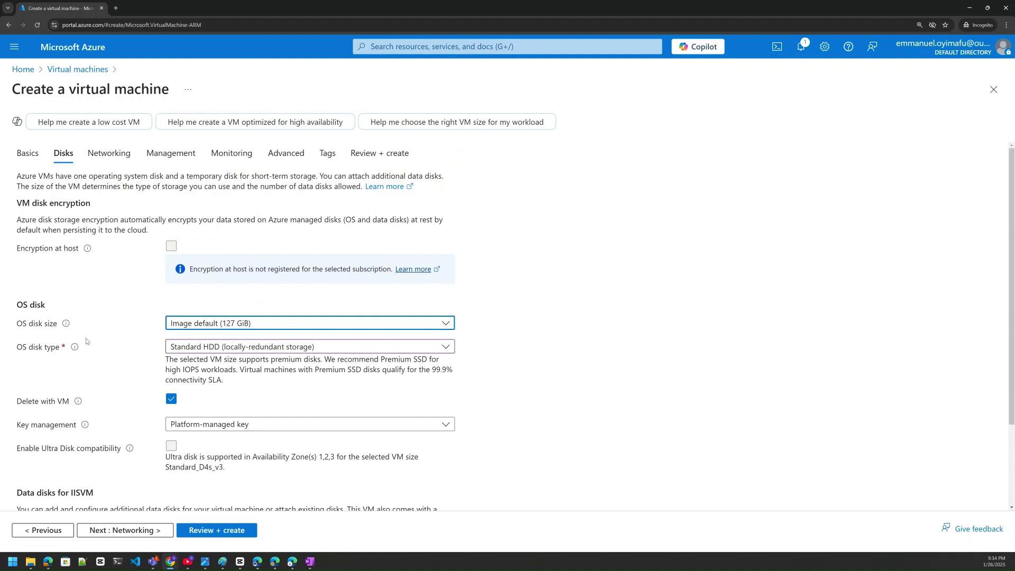
# Open the virtual machine's networking settings and look through the available virtual networks
pyautogui.click(122, 157)
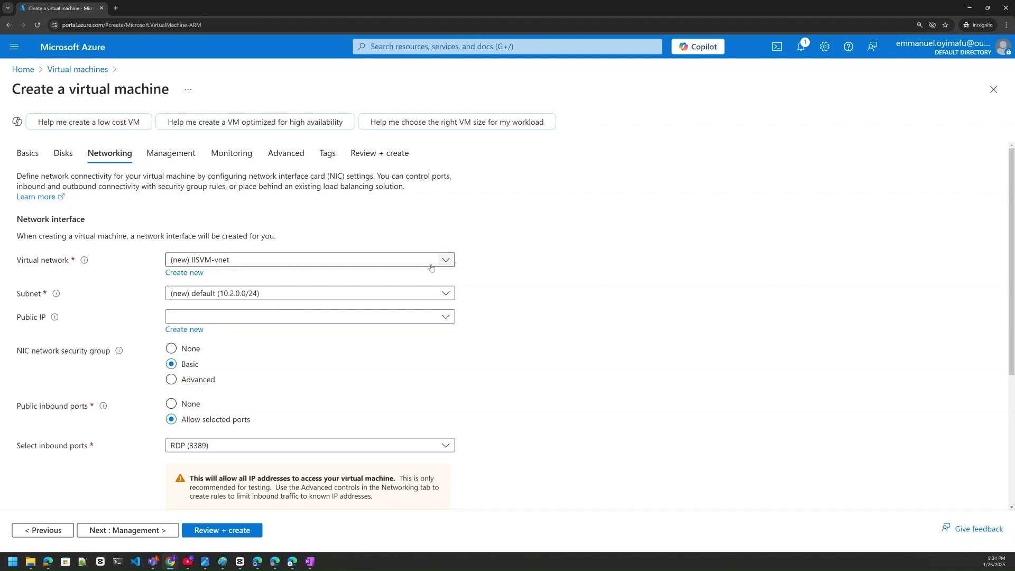
pyautogui.click(328, 263)
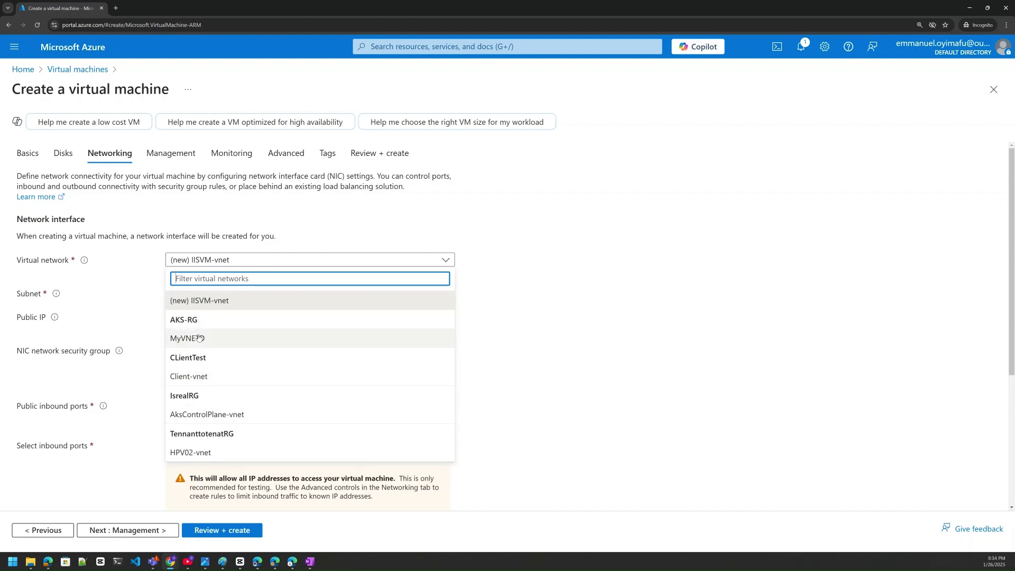
pyautogui.click(311, 236)
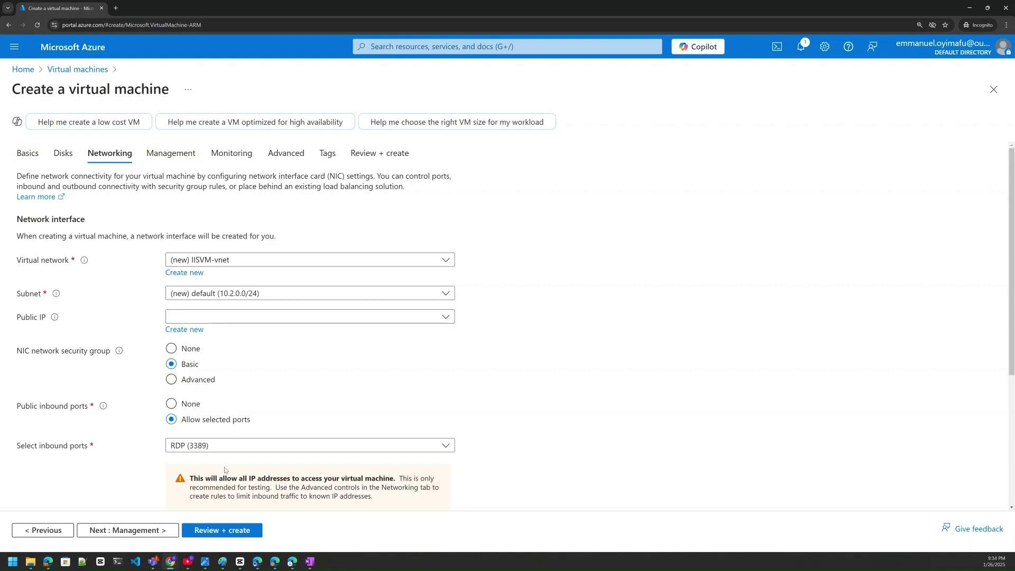
pyautogui.click(282, 260)
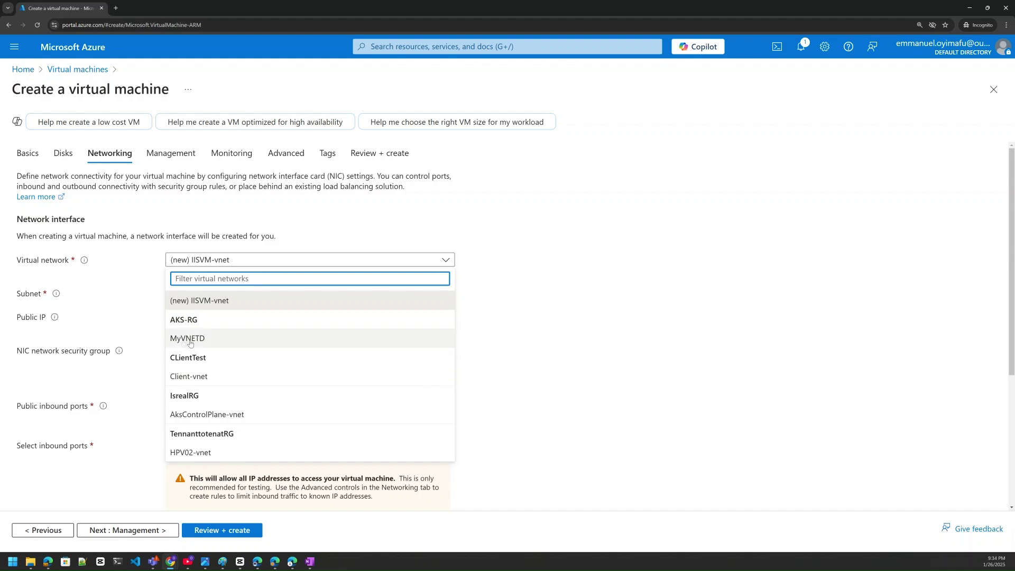
pyautogui.click(302, 244)
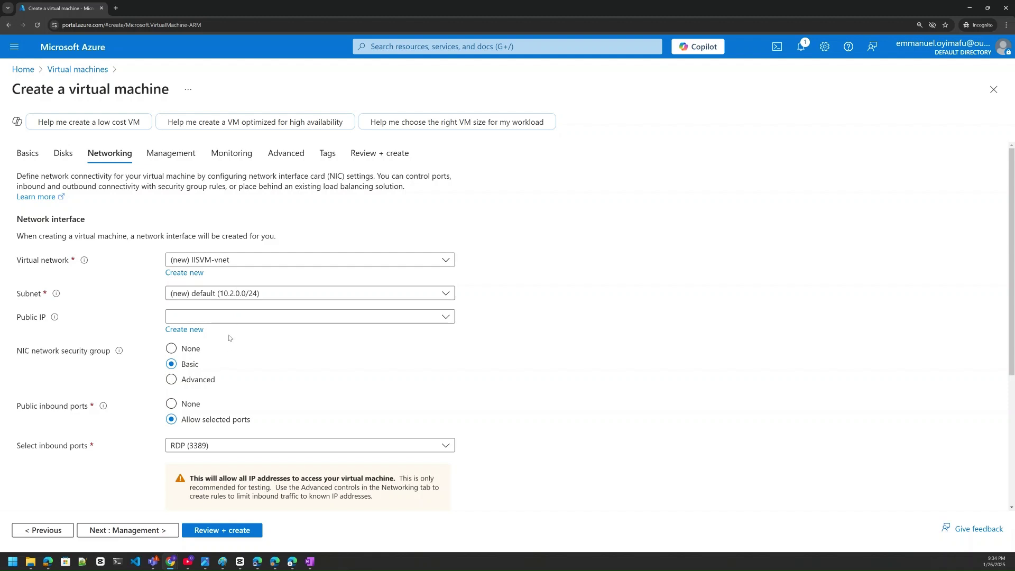
# Allow HTTP (80) as a public inbound port in addition to RDP (3389)
pyautogui.scroll(-1, 234, 366)
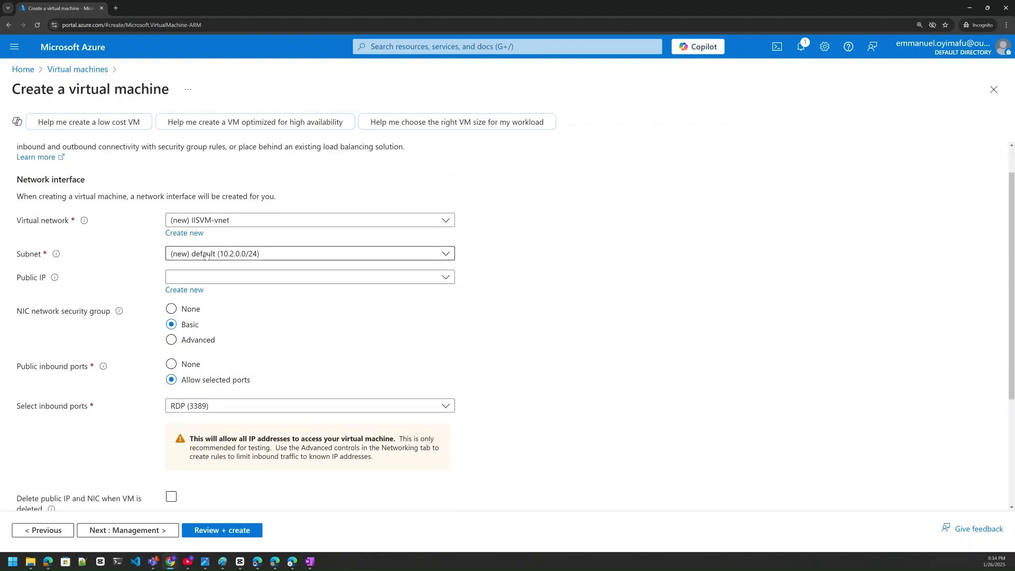
pyautogui.scroll(-2, 231, 386)
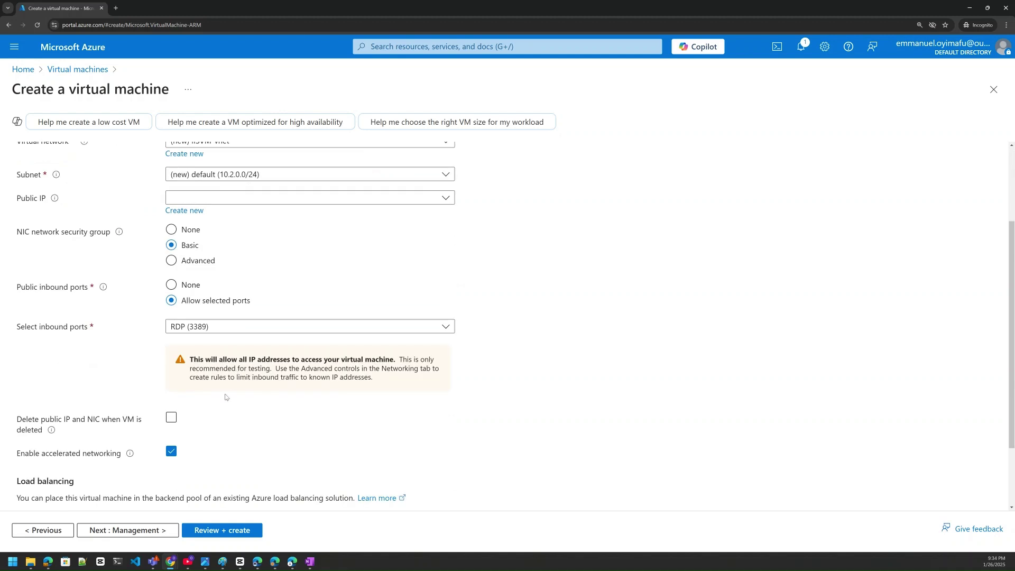
pyautogui.click(278, 331)
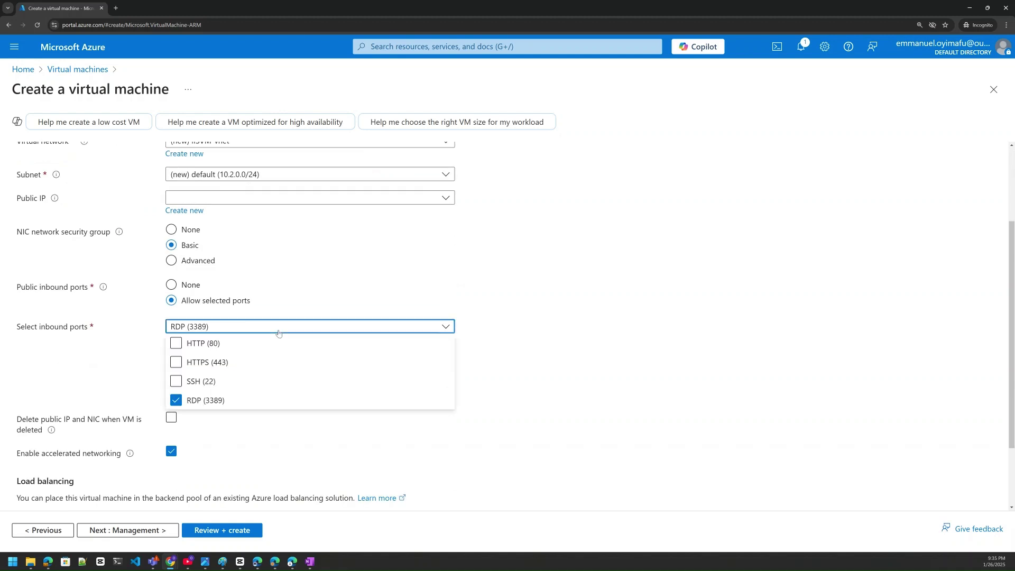
pyautogui.click(278, 331)
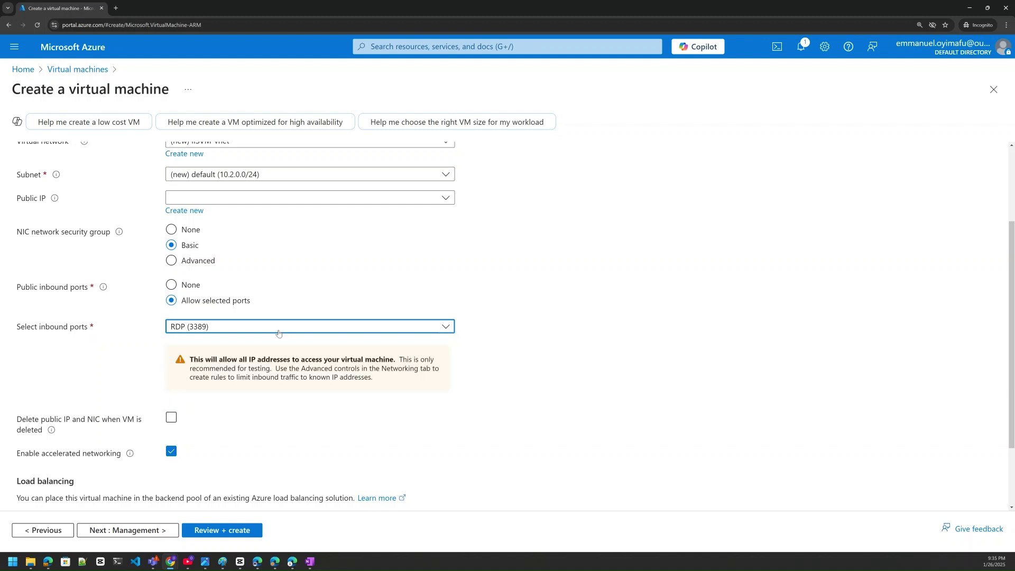
pyautogui.click(279, 332)
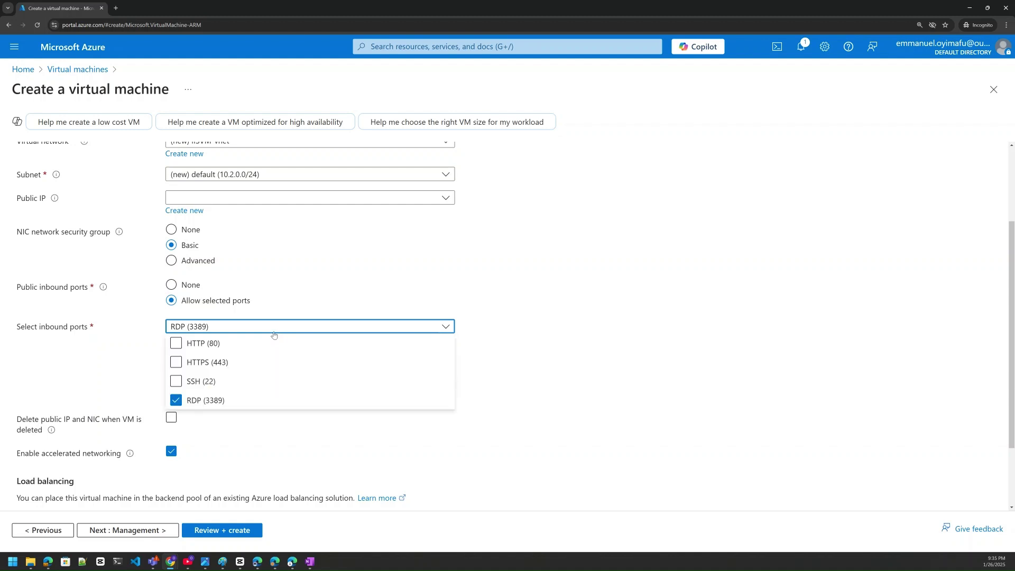
pyautogui.click(176, 345)
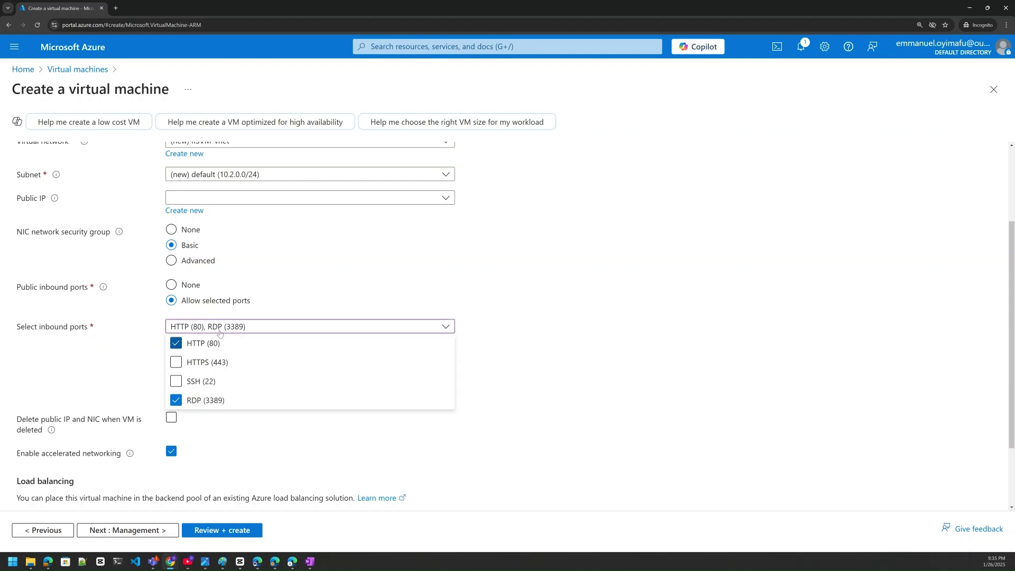
pyautogui.click(483, 368)
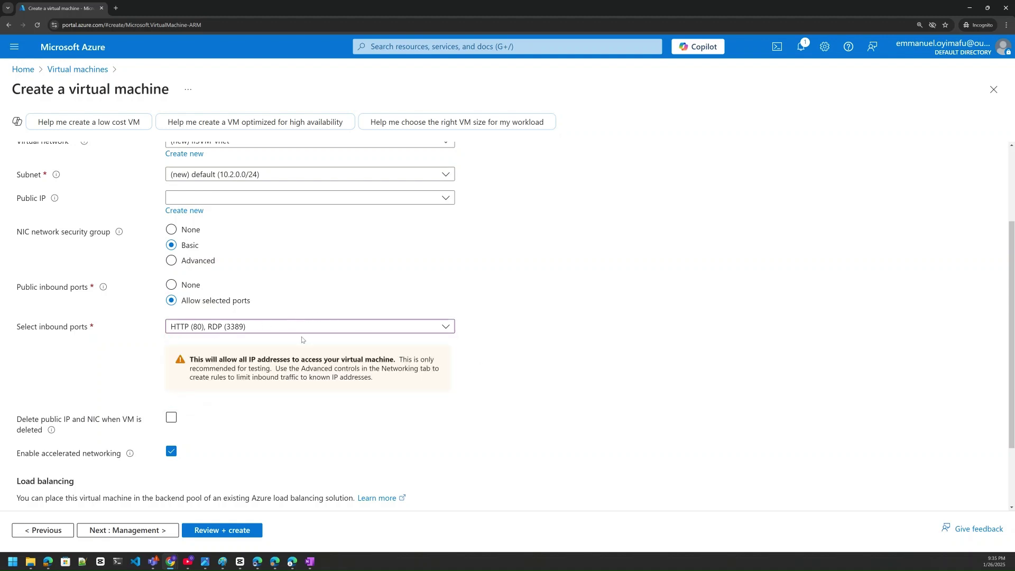
pyautogui.click(228, 328)
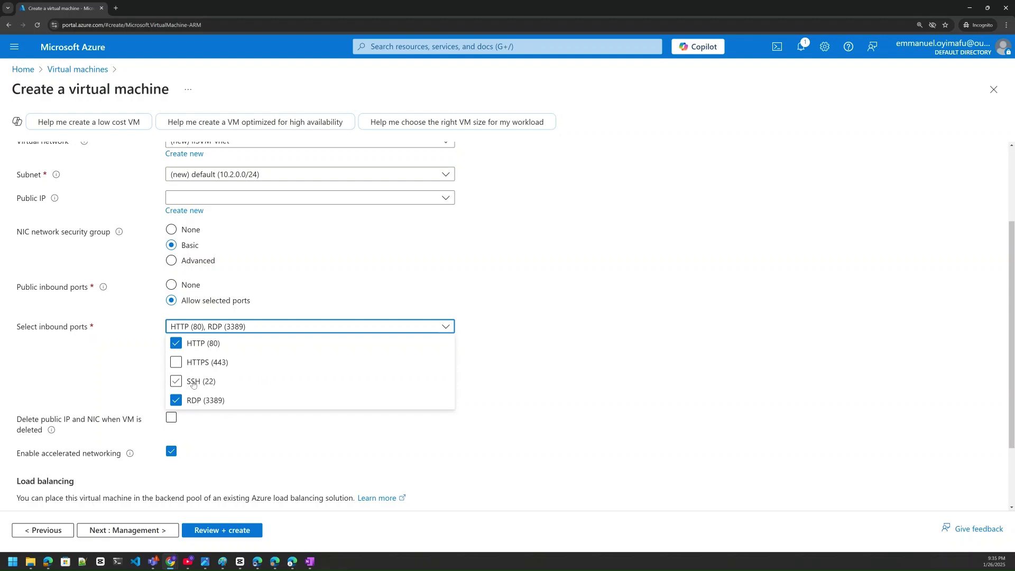
pyautogui.click(520, 355)
pyautogui.scroll(-2, 277, 396)
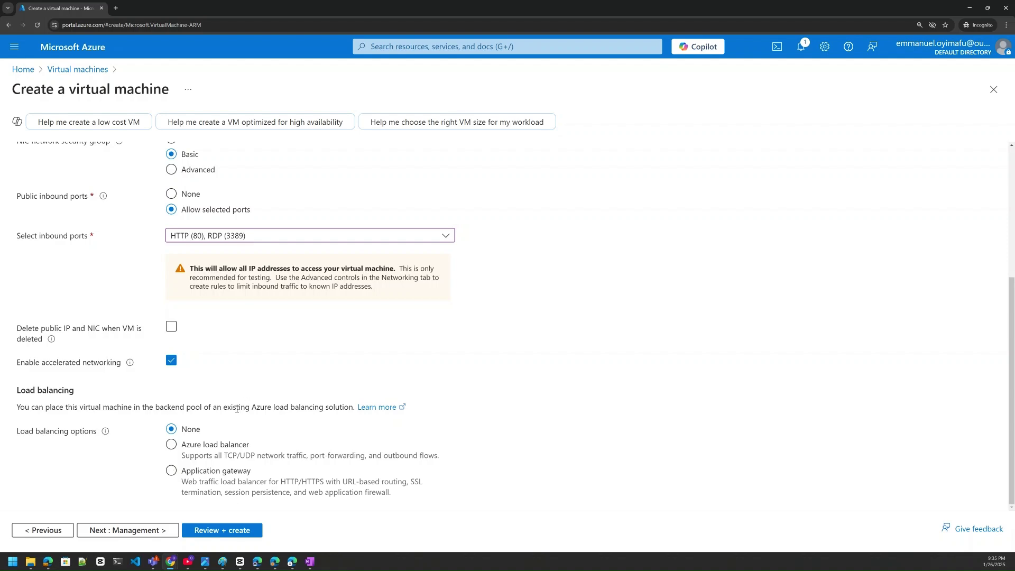
pyautogui.scroll(4, 226, 391)
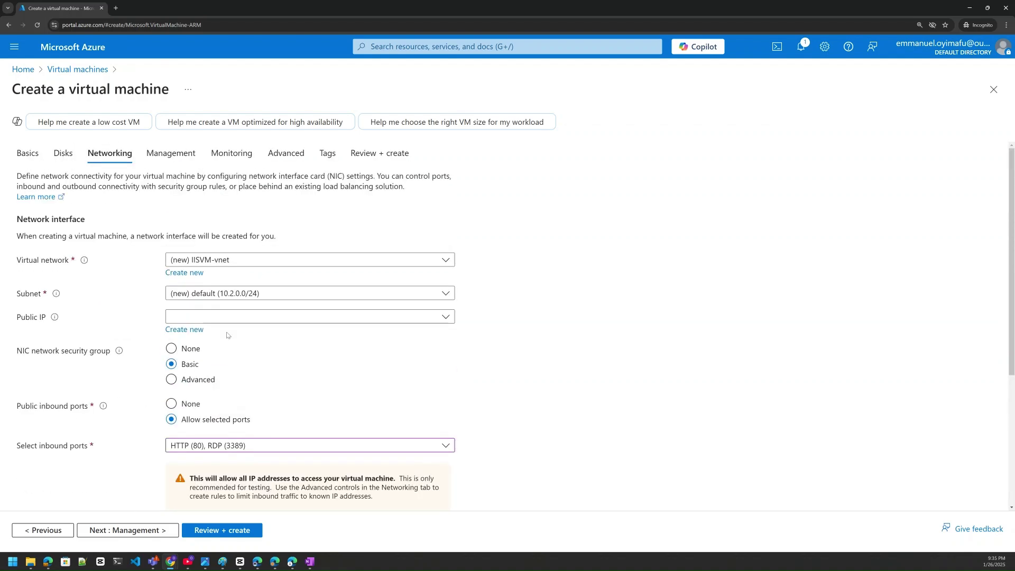
# Open the virtual machine's management settings and set the auto-shutdown time zone to (UTC+01:00) West Central Africa
pyautogui.click(183, 157)
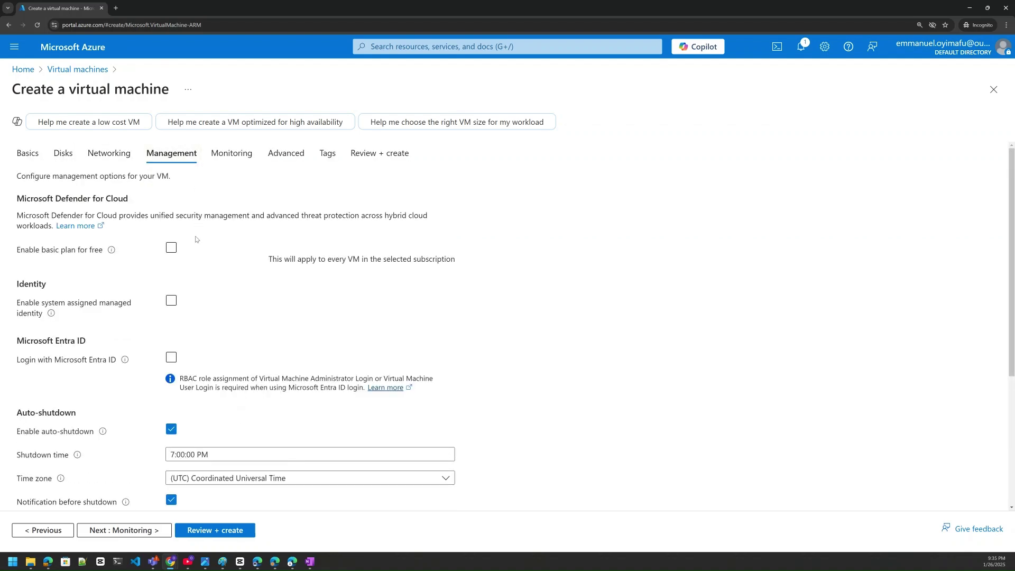
pyautogui.scroll(-1, 231, 317)
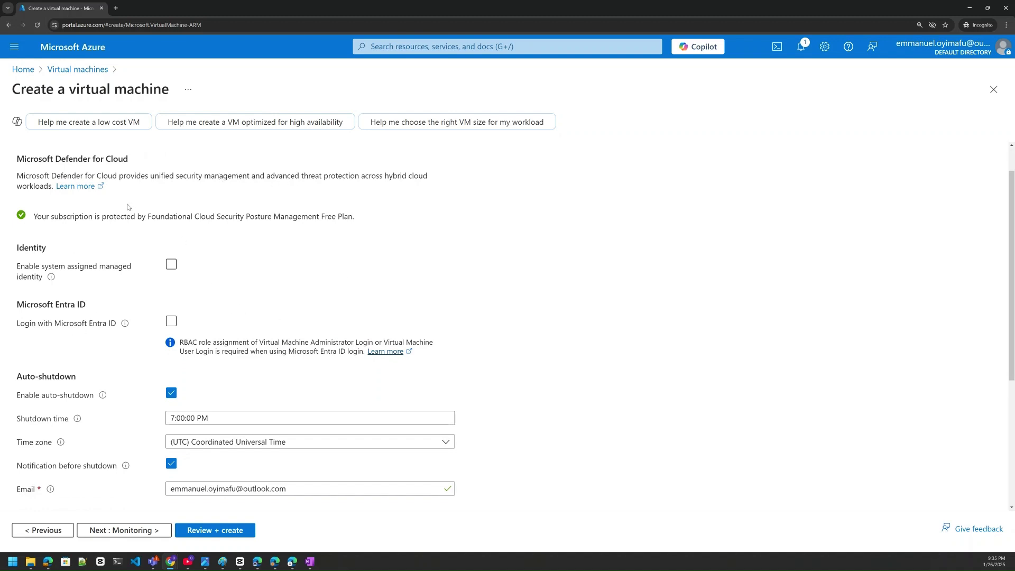
pyautogui.scroll(-1, 255, 326)
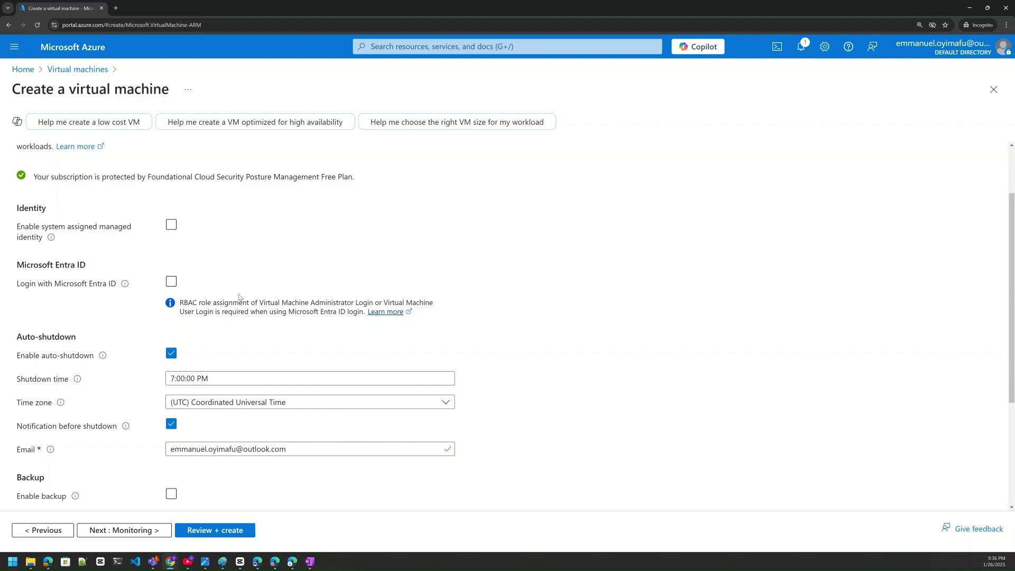
pyautogui.scroll(-1, 239, 297)
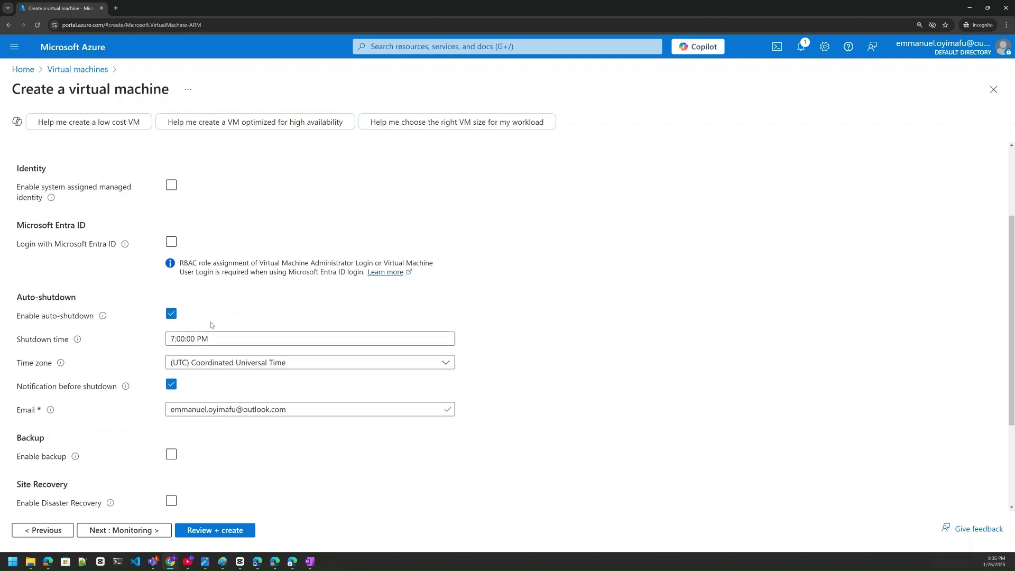
pyautogui.scroll(-2, 228, 298)
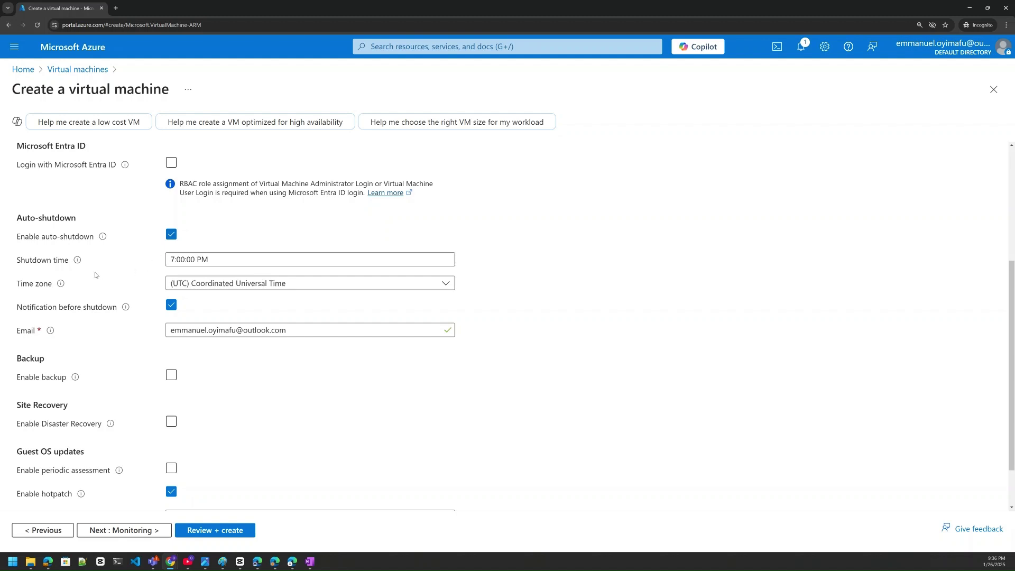
pyautogui.click(220, 282)
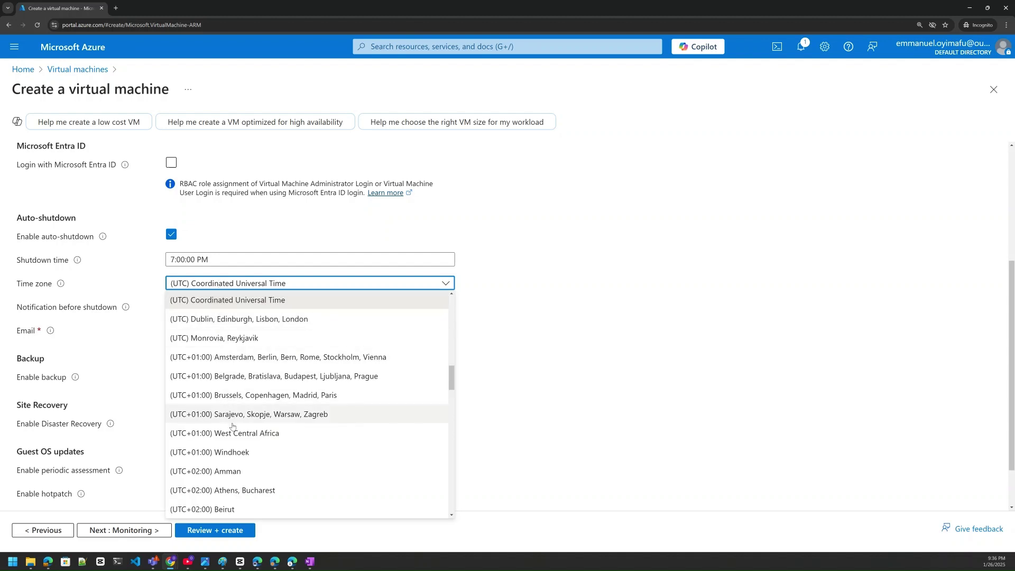
pyautogui.click(233, 433)
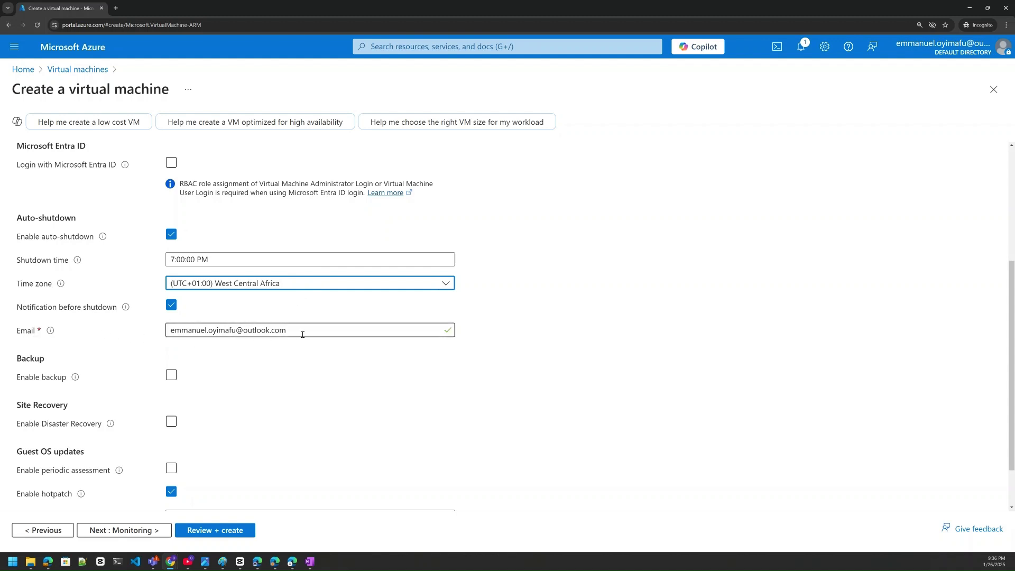
pyautogui.moveTo(303, 334); pyautogui.dragTo(167, 328)
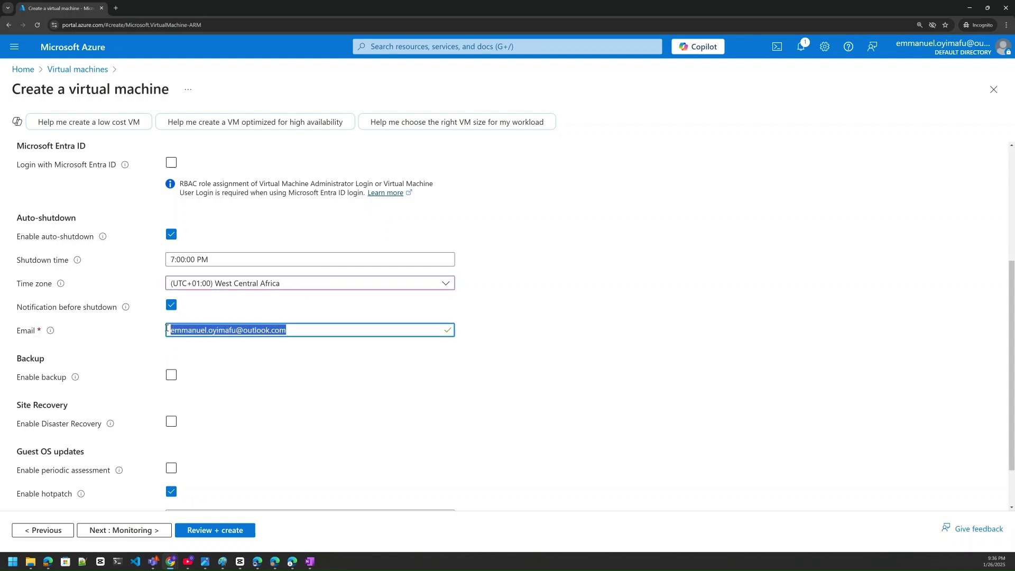
pyautogui.click(309, 316)
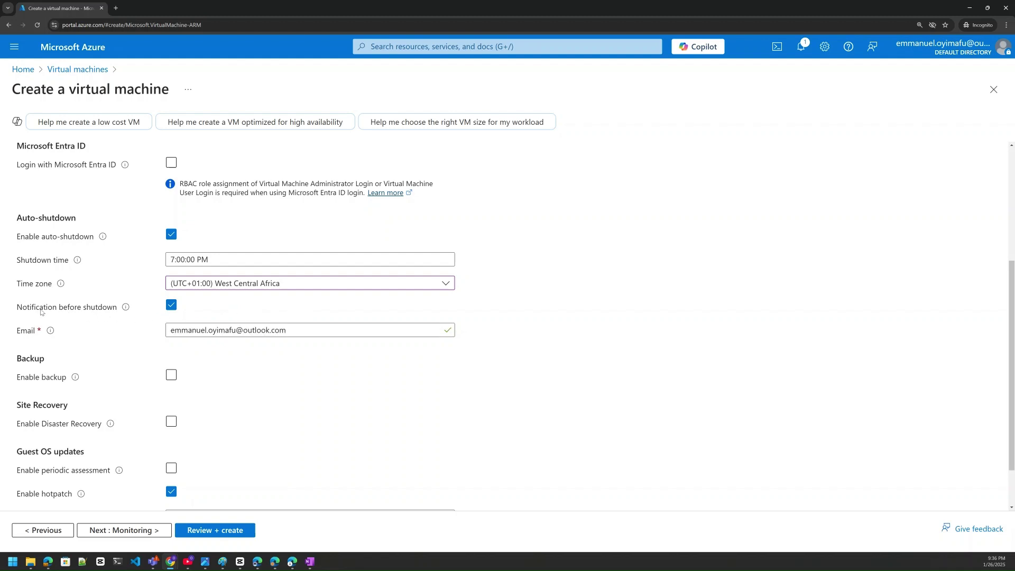
# Review the backup, site recovery and guest OS update options, and the monitoring, advanced and tag settings
pyautogui.scroll(-1, 250, 370)
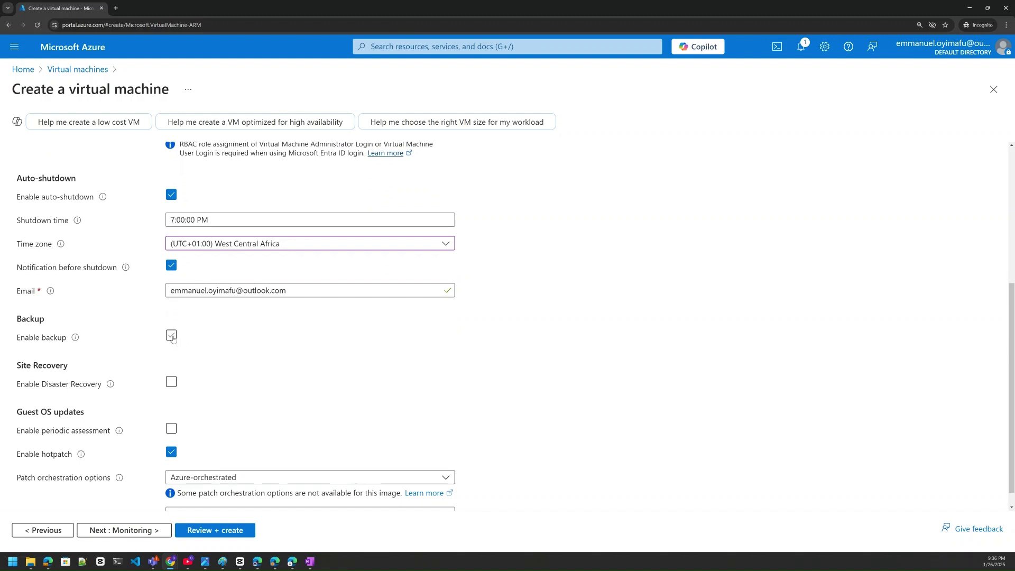
pyautogui.scroll(-1, 215, 366)
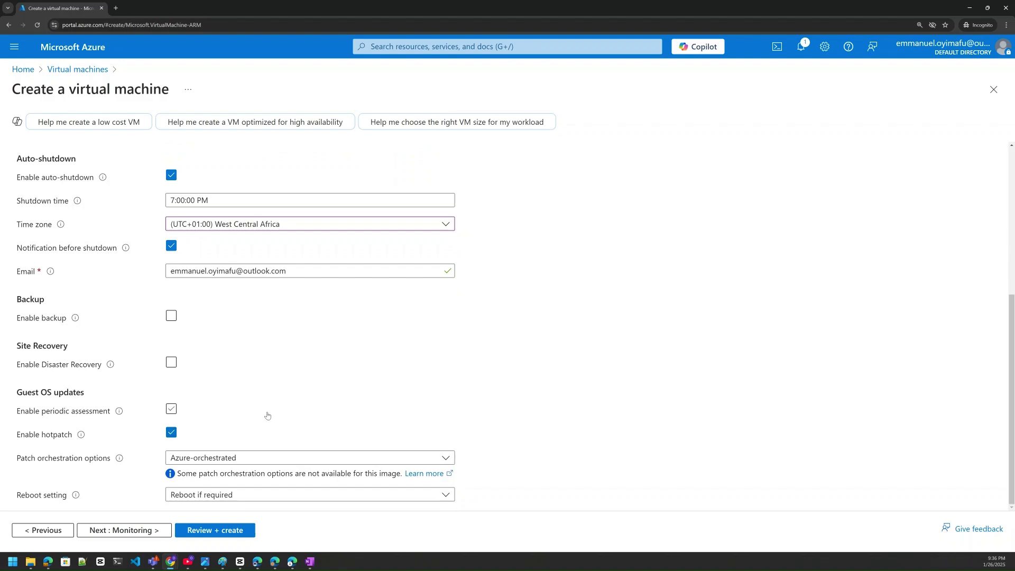
pyautogui.scroll(3, 267, 412)
pyautogui.scroll(-3, 267, 411)
pyautogui.scroll(5, 267, 411)
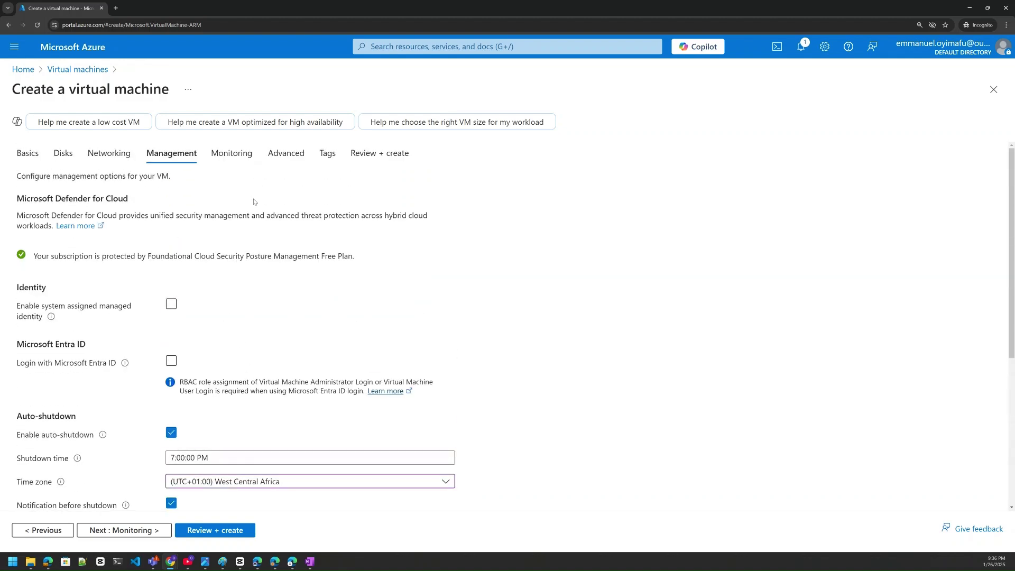
pyautogui.click(245, 156)
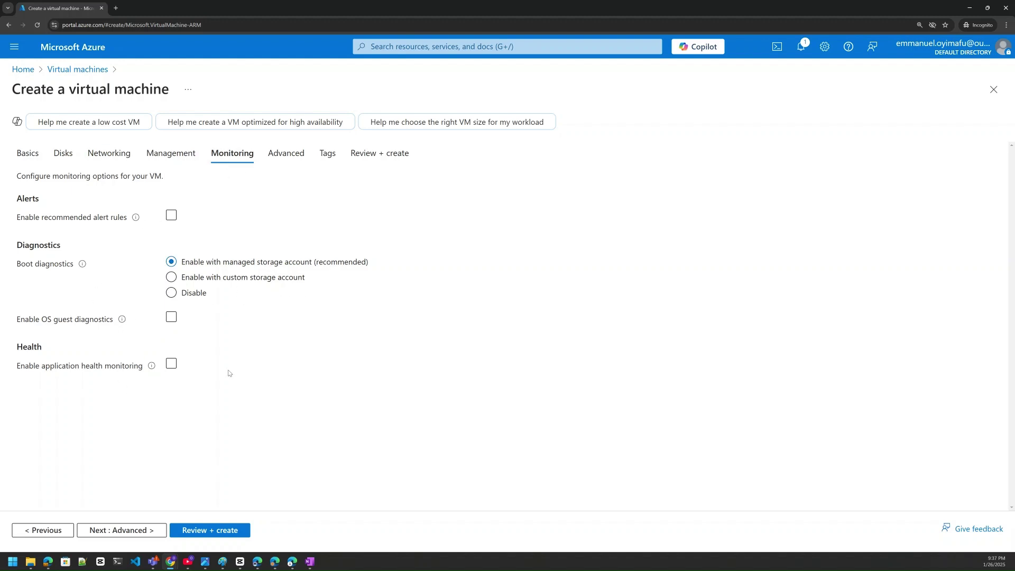
pyautogui.click(288, 153)
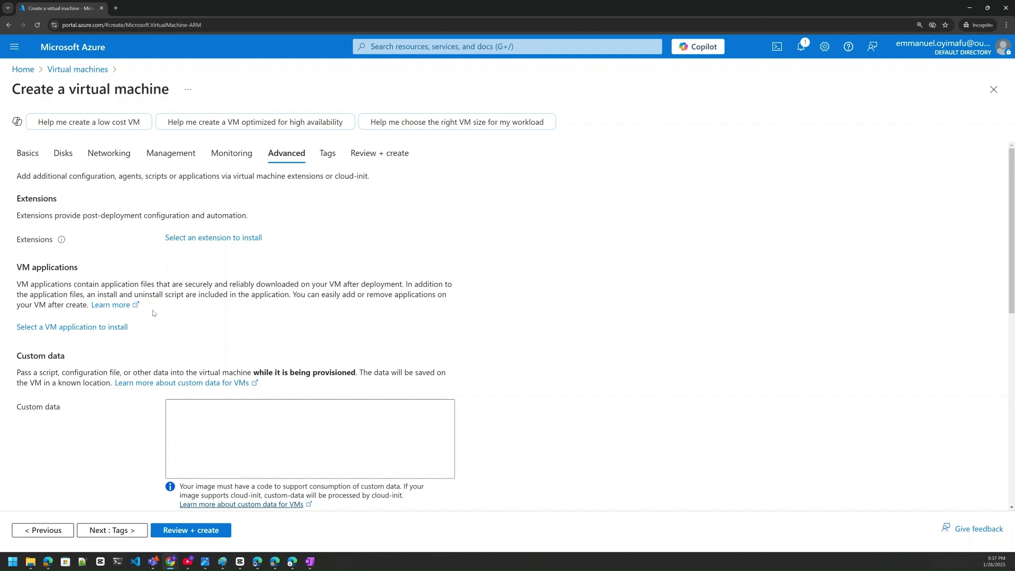
pyautogui.click(326, 154)
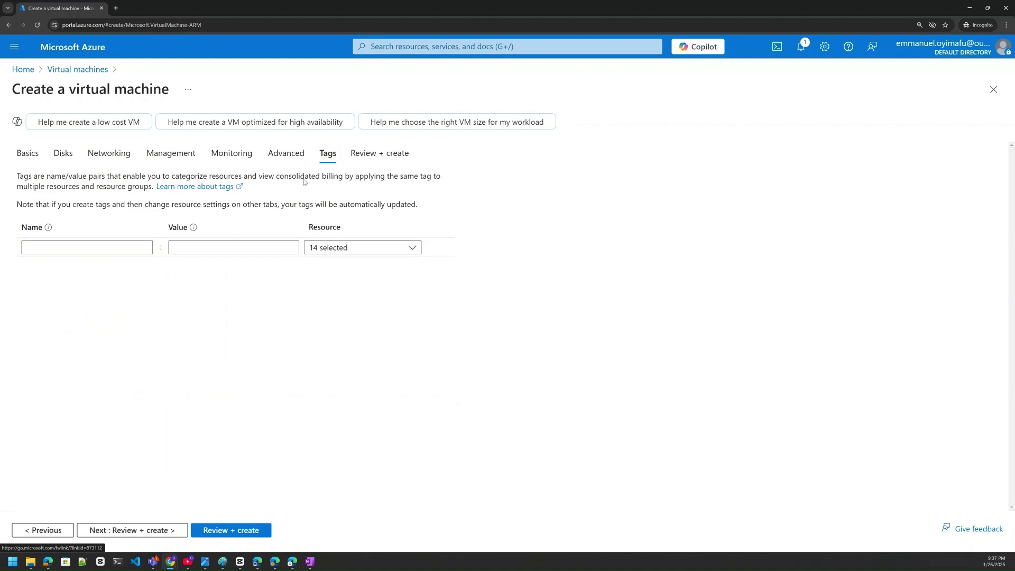
# Validate the virtual machine configuration and review the summary of its price, basics, disks, networking and management settings
pyautogui.click(368, 153)
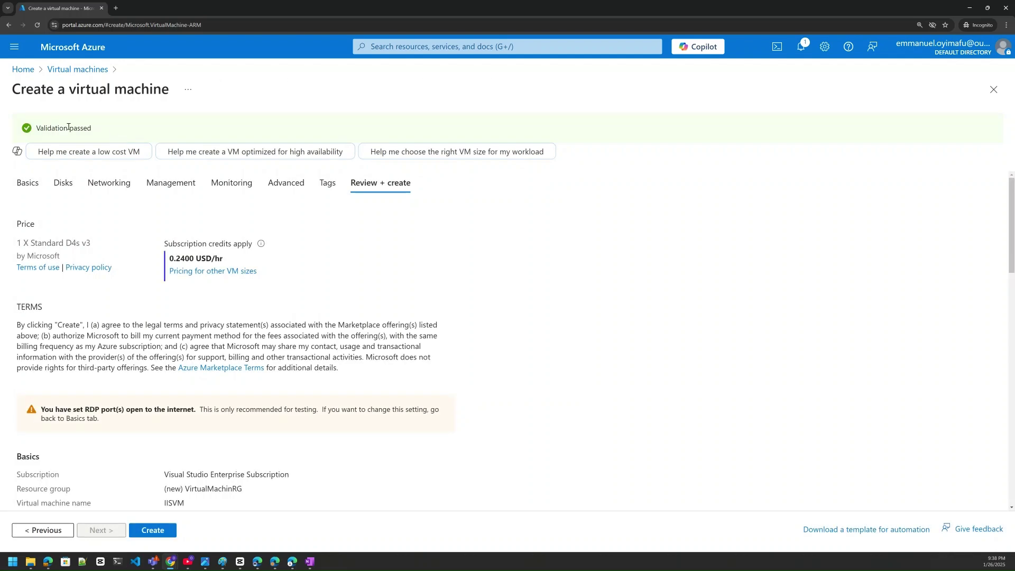
pyautogui.scroll(-2, 118, 246)
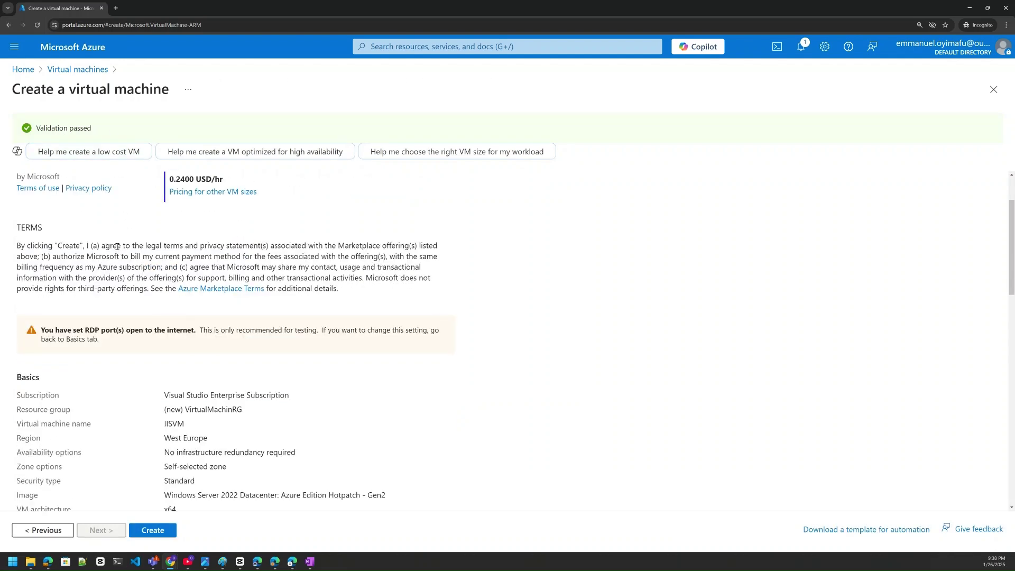
pyautogui.scroll(-9, 118, 247)
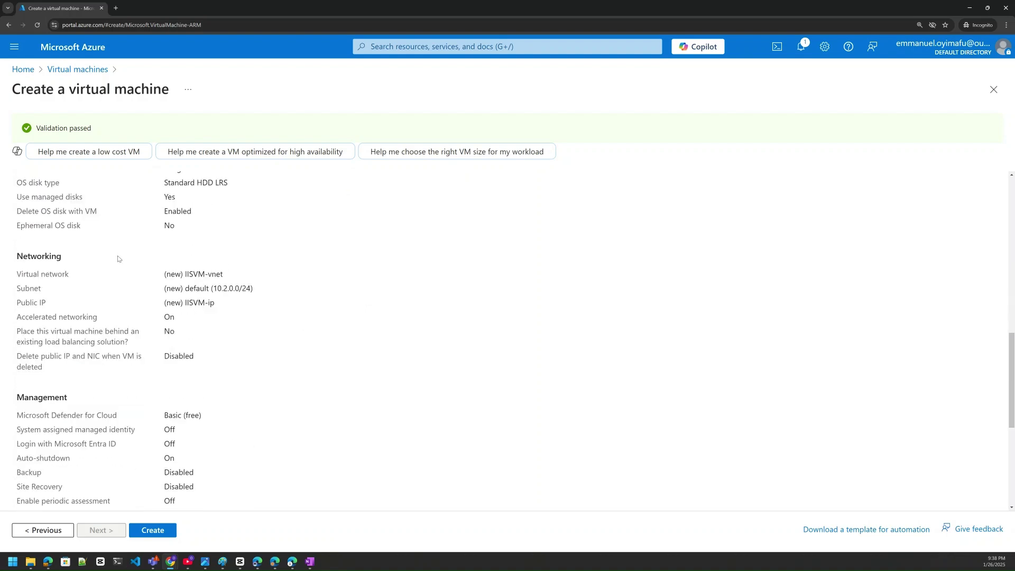
pyautogui.scroll(6, 118, 259)
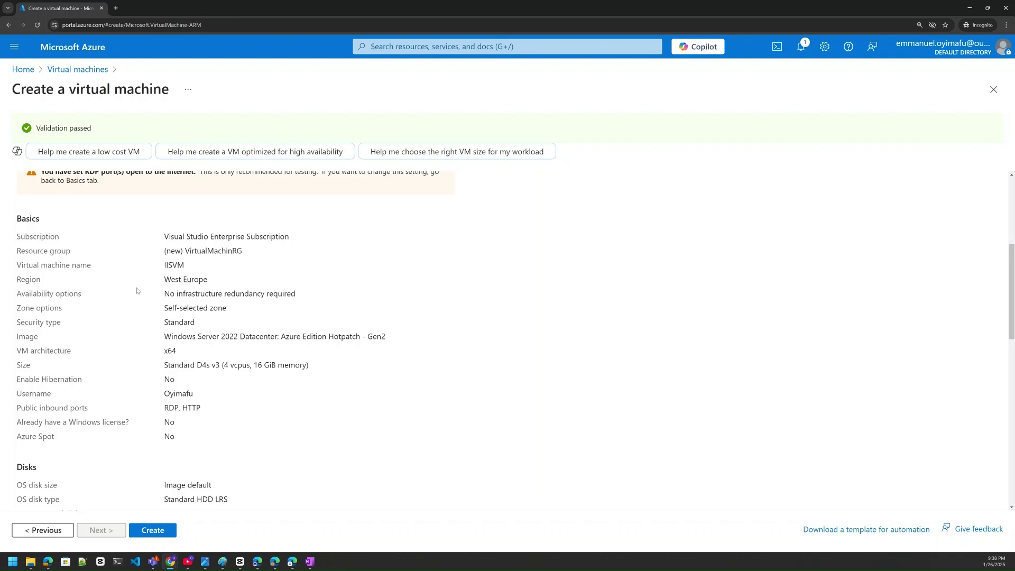
pyautogui.scroll(-2, 199, 330)
pyautogui.scroll(3, 200, 329)
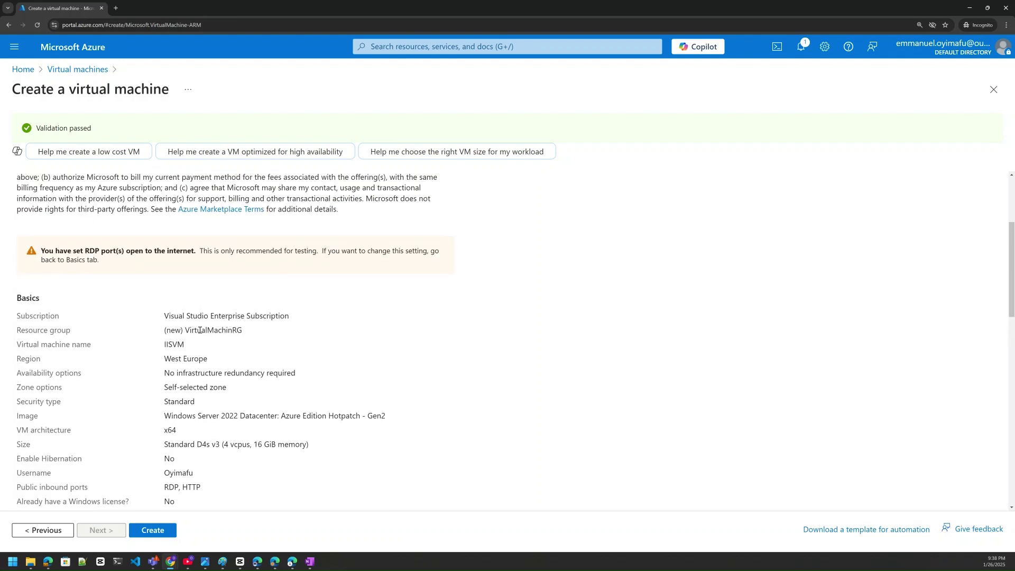
# Check the disks, networking, management, monitoring and advanced settings in the summary, and create the virtual machine
pyautogui.scroll(-3, 202, 332)
pyautogui.scroll(-10, 202, 332)
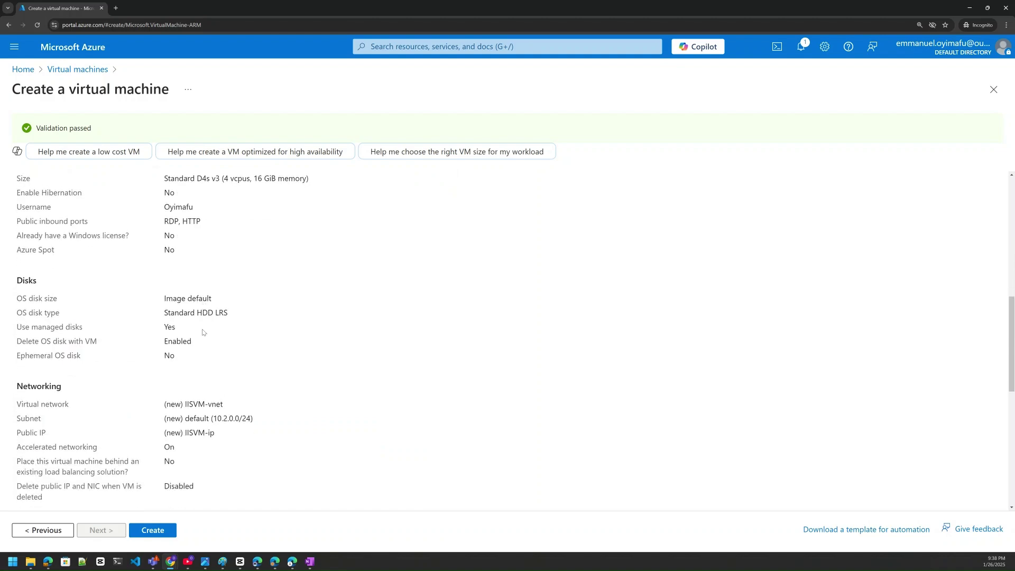
pyautogui.scroll(-1, 204, 330)
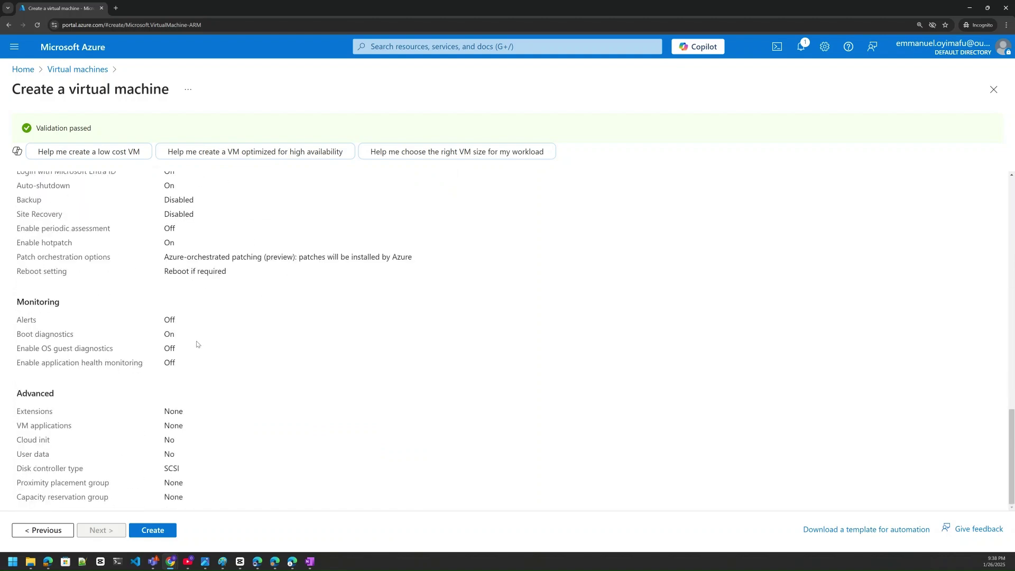
pyautogui.scroll(1, 197, 344)
pyautogui.scroll(2, 187, 354)
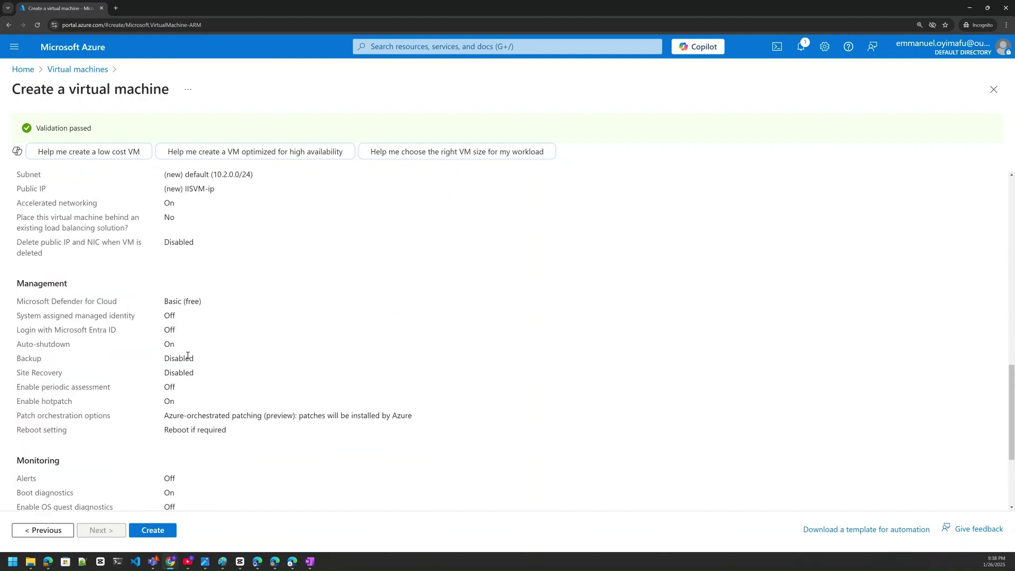
pyautogui.scroll(3, 182, 341)
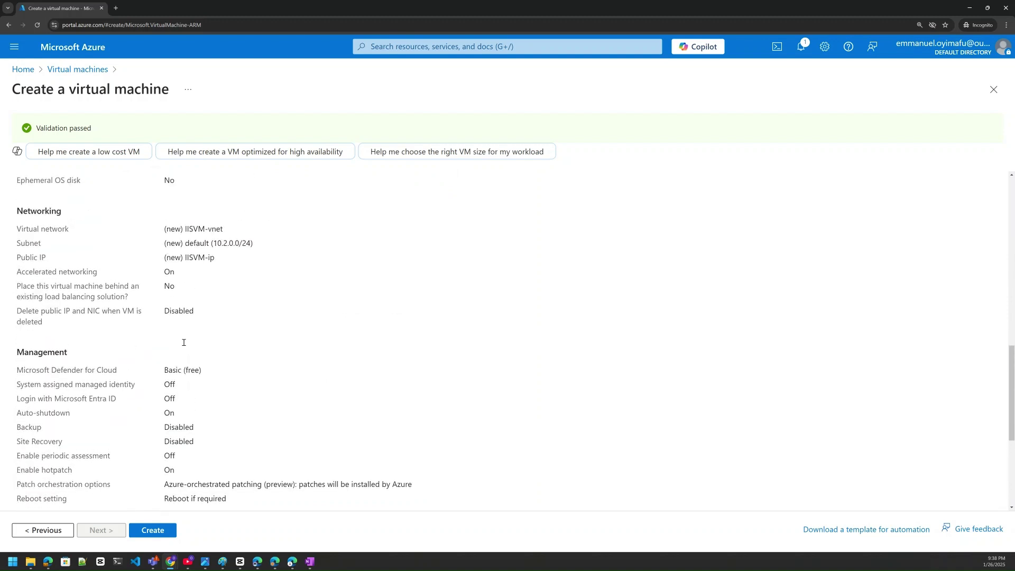
pyautogui.scroll(-5, 209, 329)
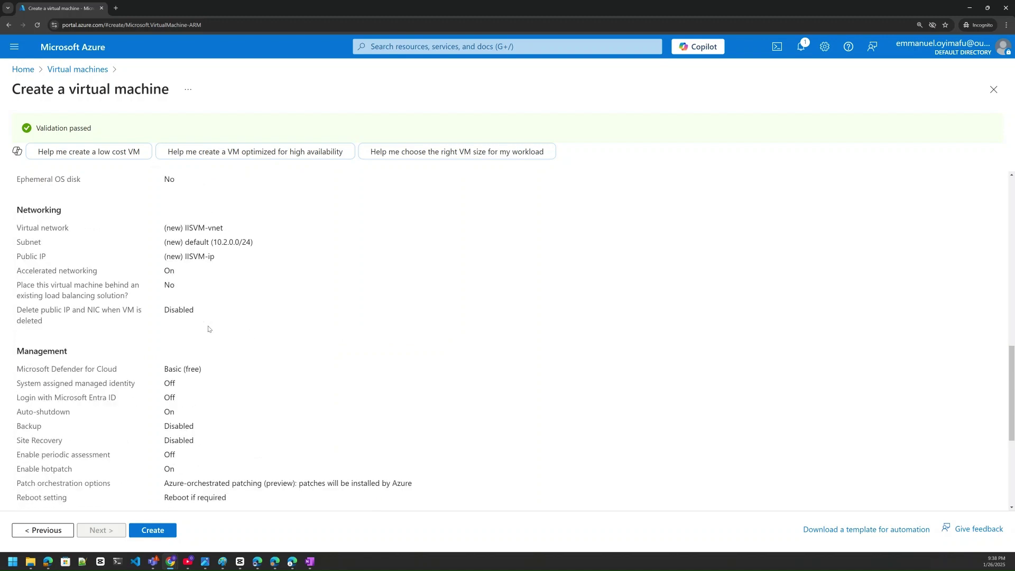
pyautogui.scroll(-1, 208, 332)
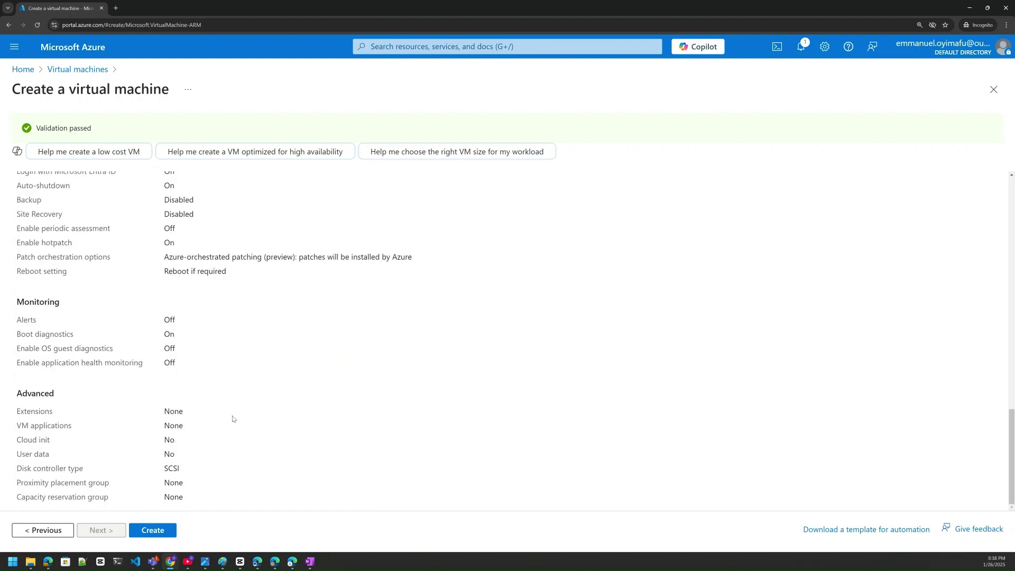
pyautogui.click(165, 532)
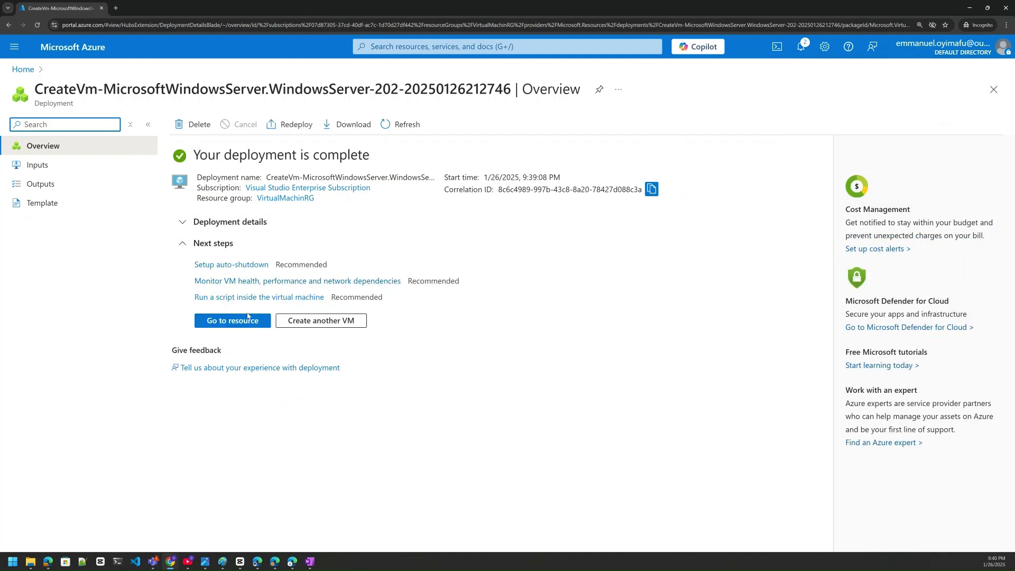
# Open the deployed IISVM resource and review its essentials, networking and size properties
pyautogui.click(238, 320)
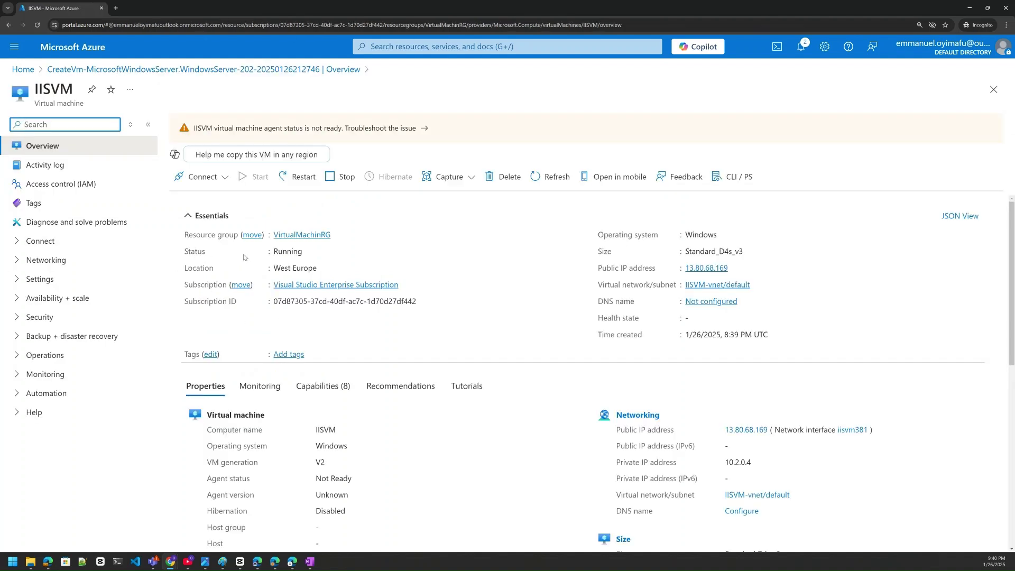
pyautogui.scroll(-3, 550, 293)
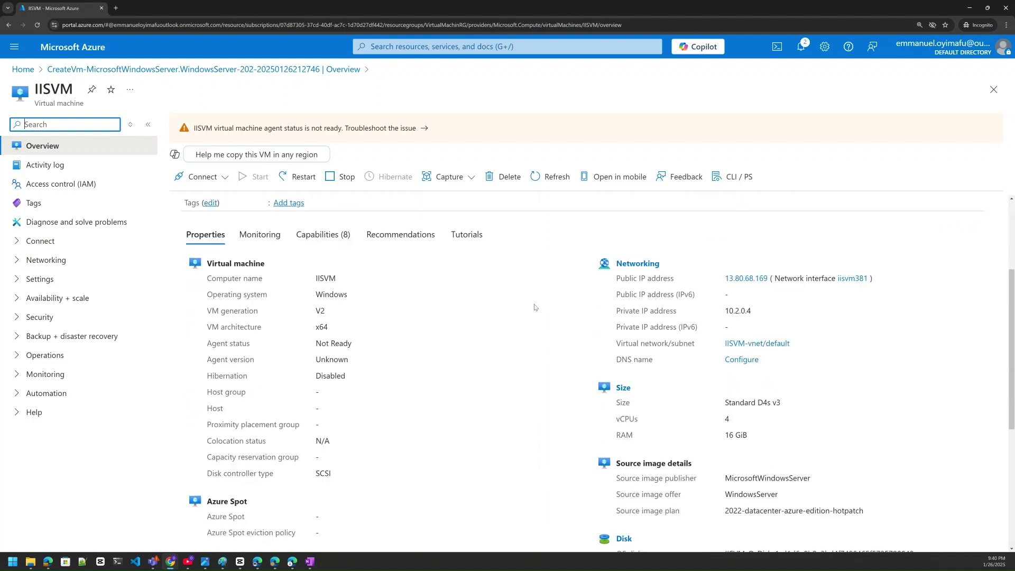
pyautogui.scroll(3, 569, 290)
pyautogui.moveTo(734, 274)
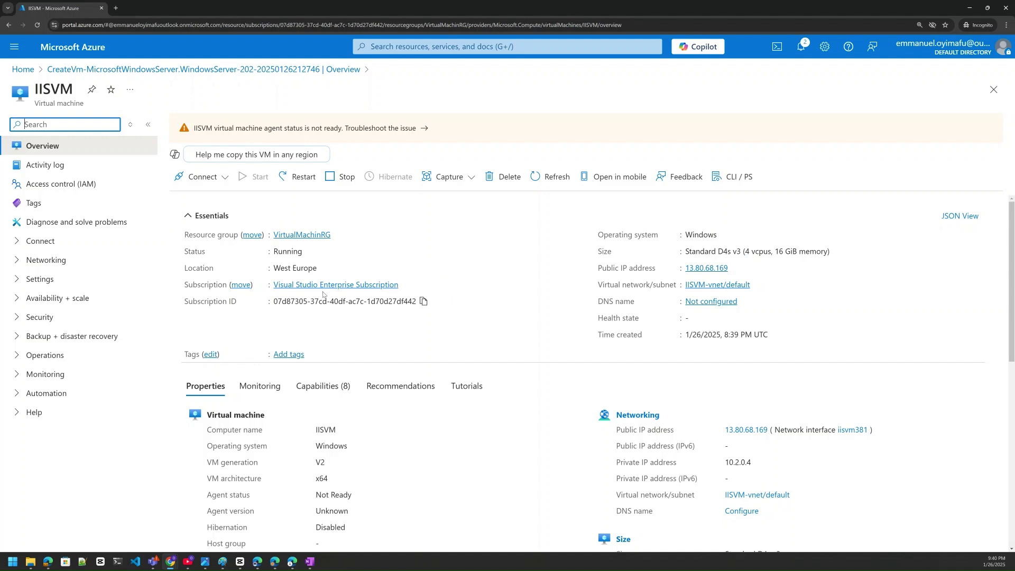
pyautogui.scroll(-2, 325, 381)
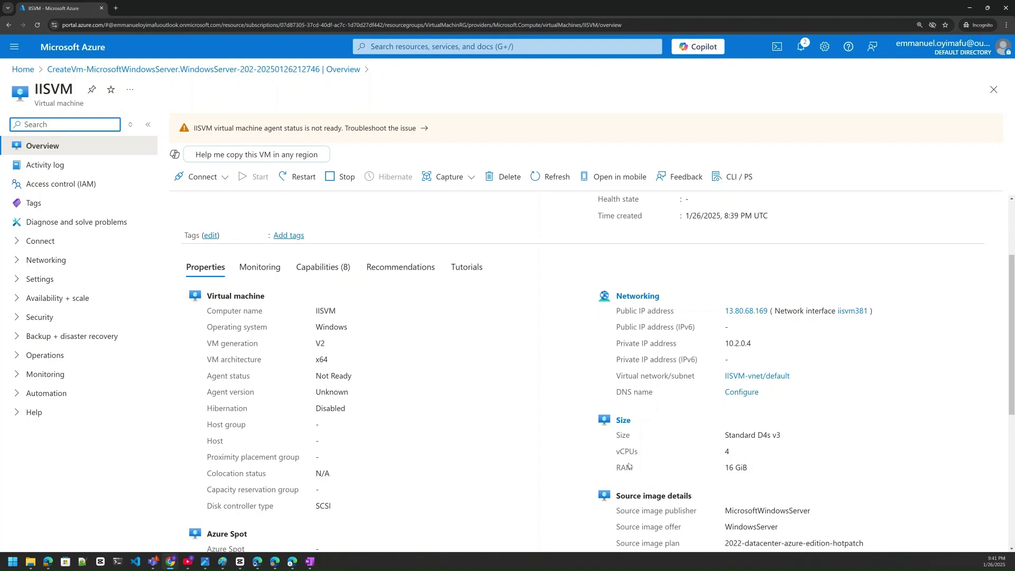
pyautogui.scroll(3, 306, 443)
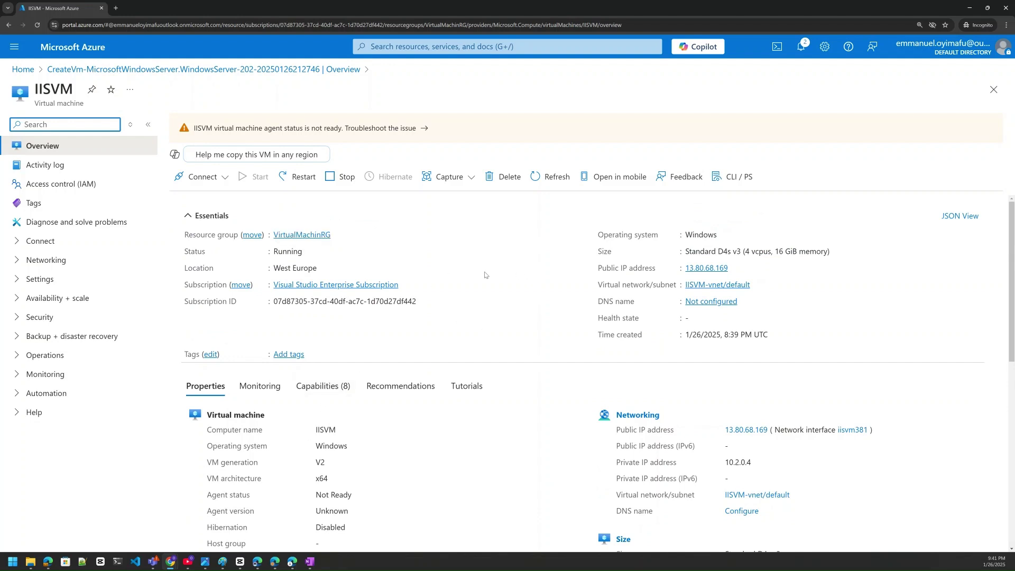
# Open IISVM's connection options and download the native RDP file to the Downloads folder as IISVM
pyautogui.click(223, 181)
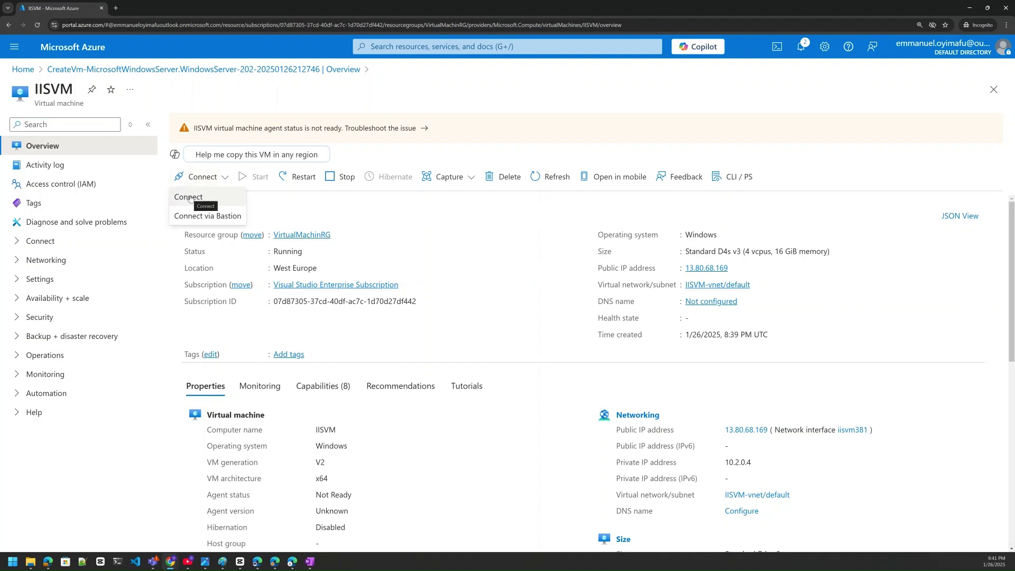
pyautogui.click(202, 201)
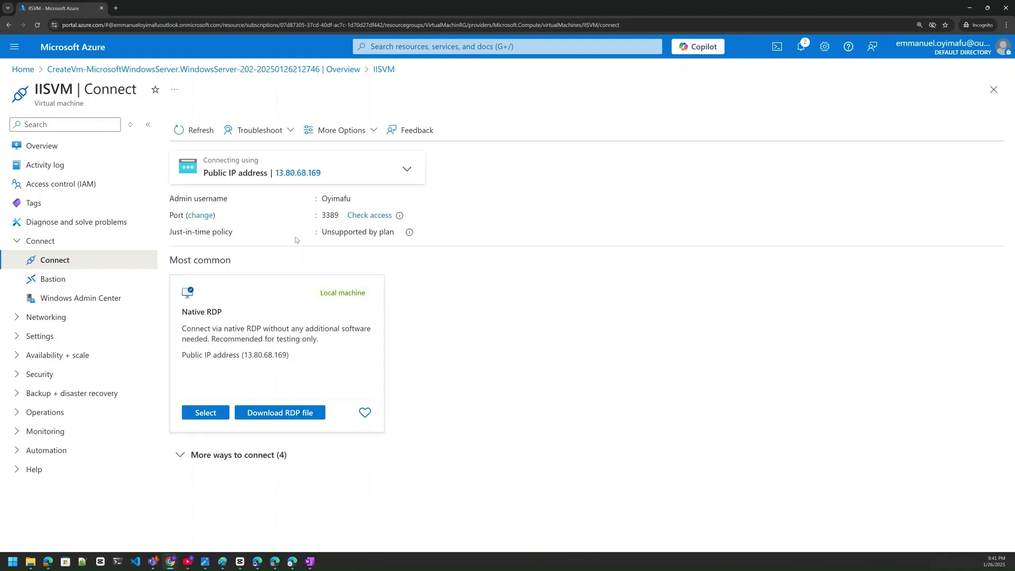
pyautogui.moveTo(235, 170)
pyautogui.click(274, 413)
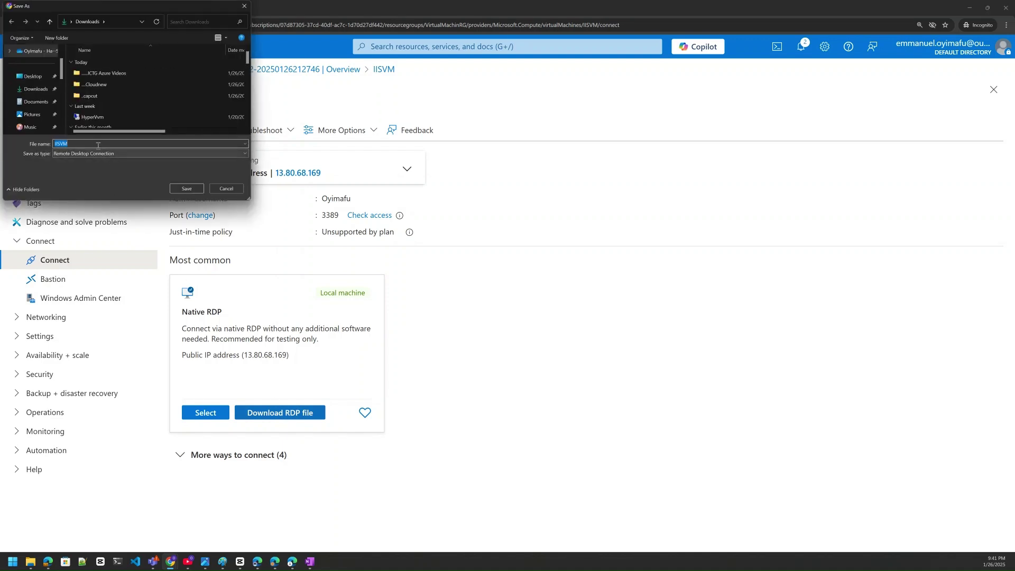
pyautogui.click(187, 189)
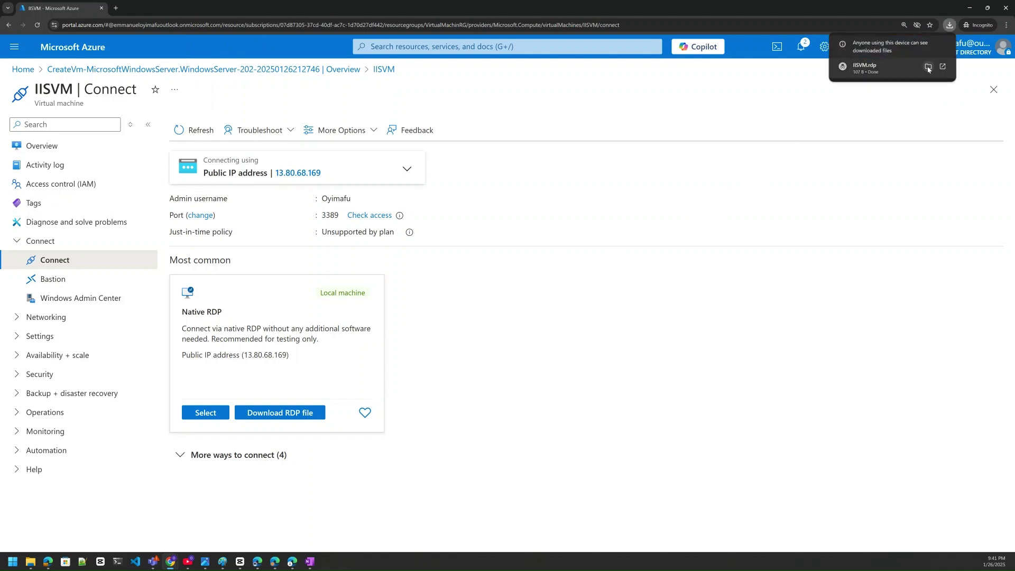
# Start the remote connection from the downloaded IISVM.rdp file and choose to sign in with a different account
pyautogui.click(927, 66)
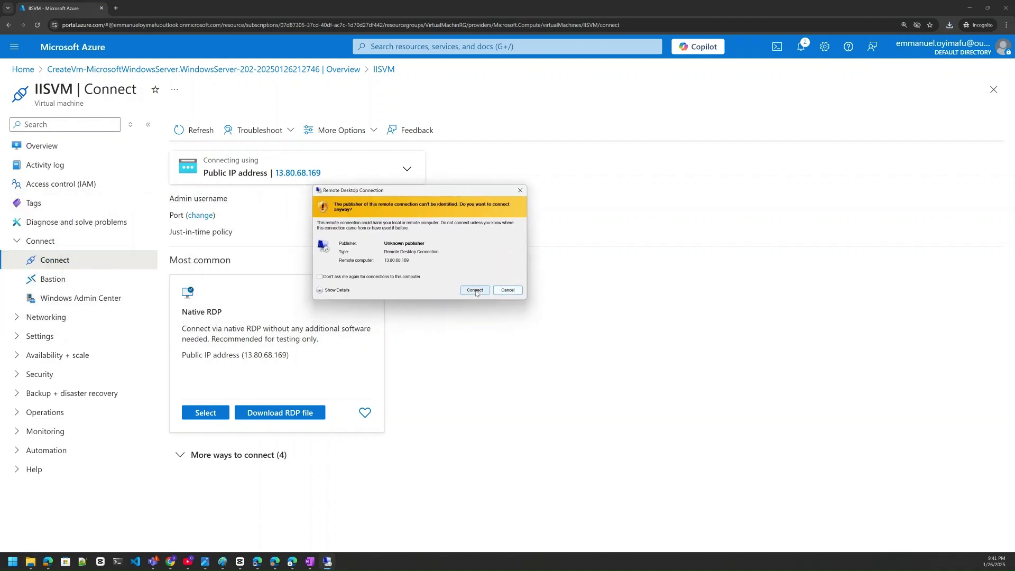
pyautogui.click(475, 290)
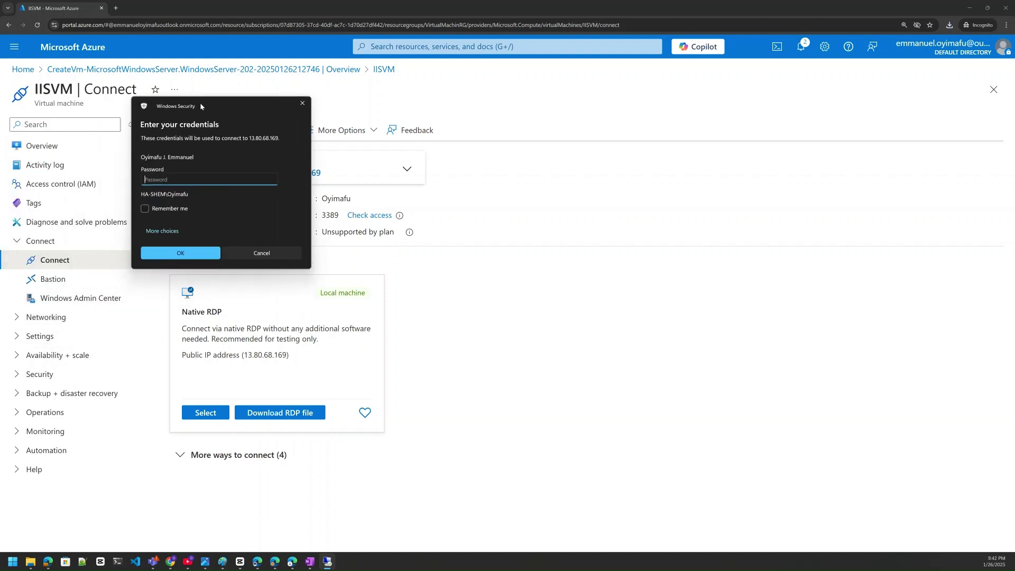
pyautogui.click(299, 239)
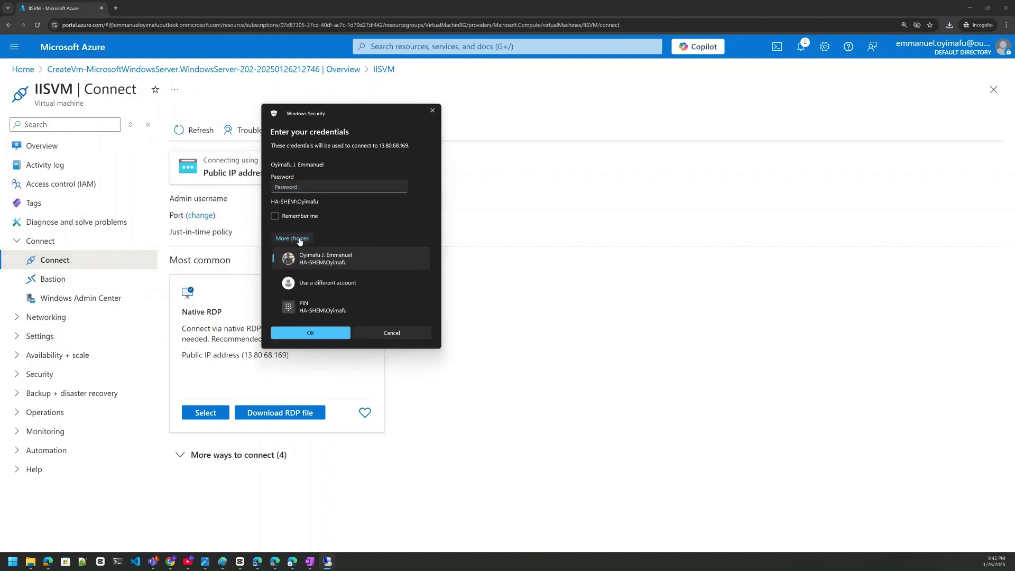
pyautogui.click(295, 282)
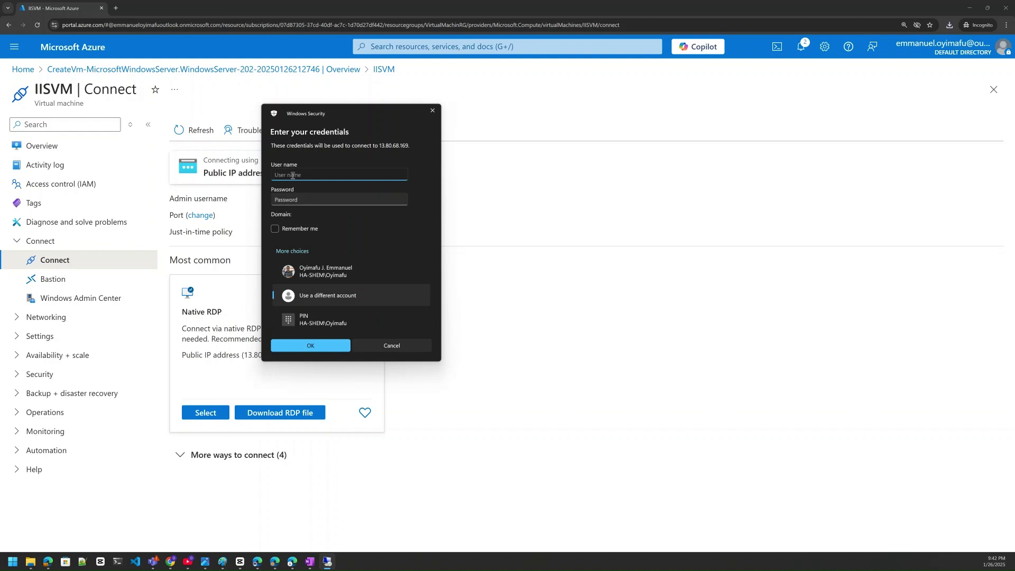
# Connect to the virtual machine with the admin username and the account password
pyautogui.write('oyimafu')
pyautogui.click(310, 203)
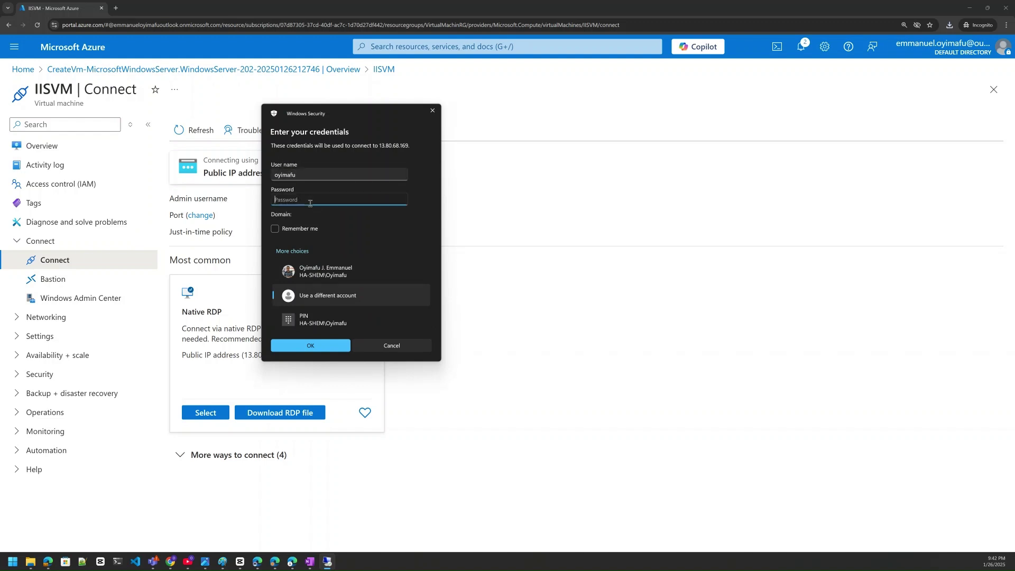
pyautogui.write('************')
pyautogui.click(312, 347)
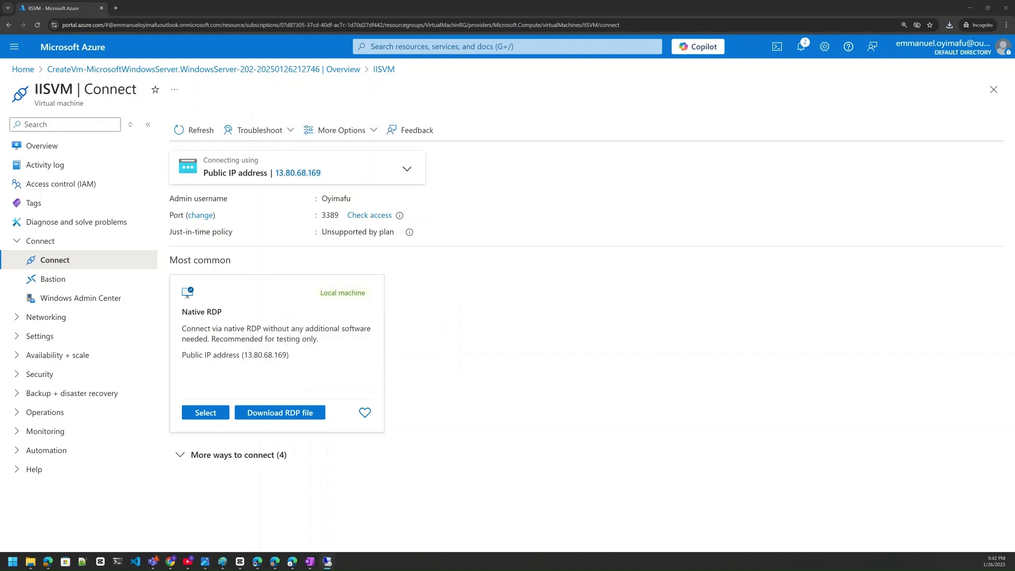
pyautogui.click(419, 276)
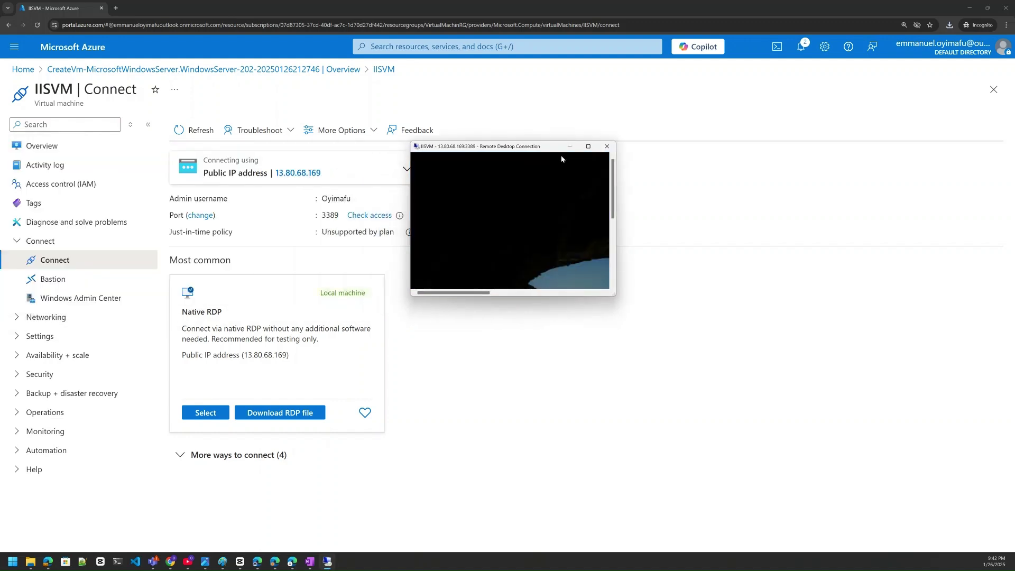
# Reposition the Remote Desktop window and expand the IISVM session to full screen
pyautogui.click(588, 147)
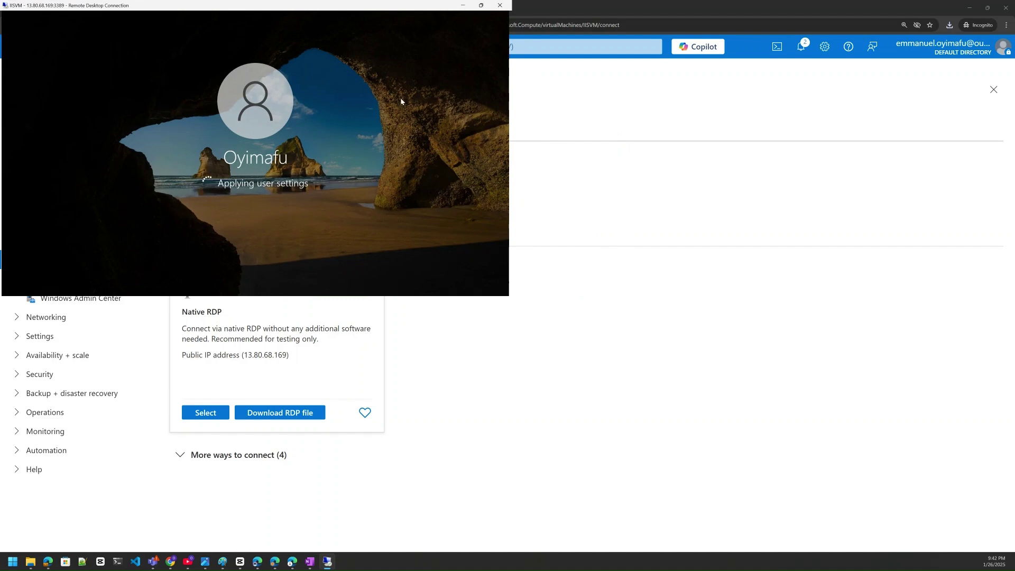
pyautogui.moveTo(323, 3); pyautogui.dragTo(613, 117)
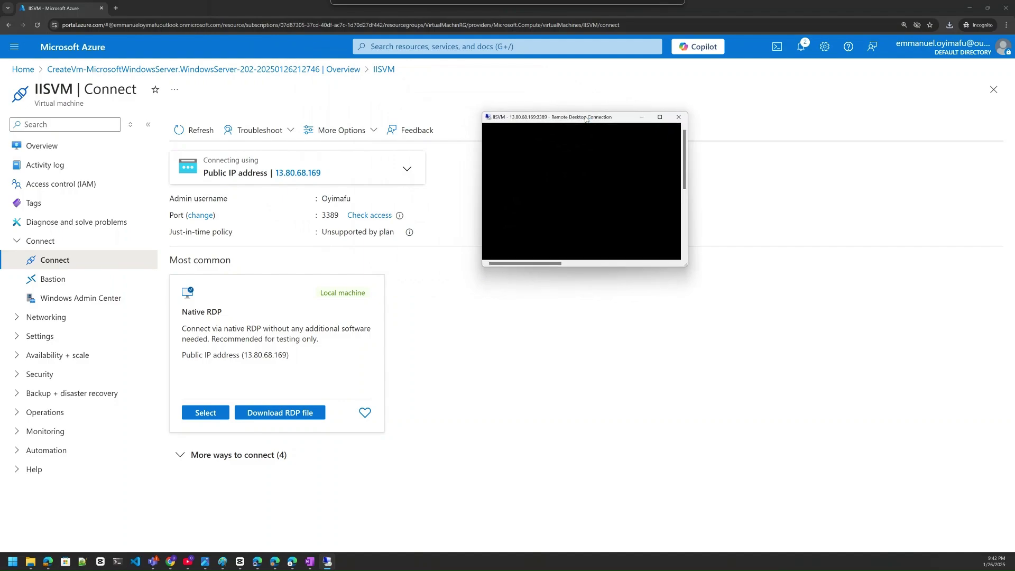
pyautogui.click(659, 117)
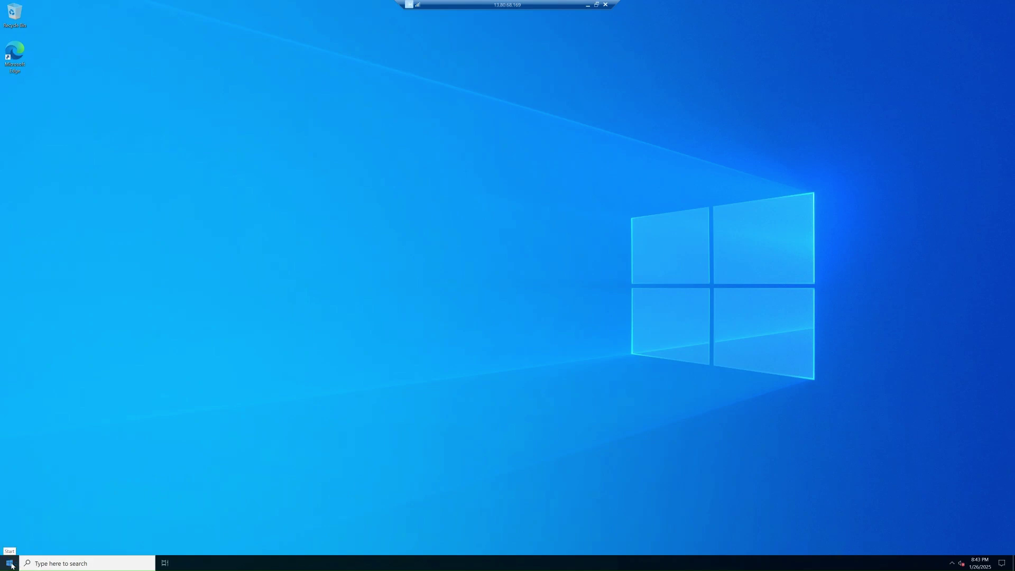
# Open Server Manager on IISVM, dismissing the Windows Admin Center message, and display the local server's properties
pyautogui.click(8, 565)
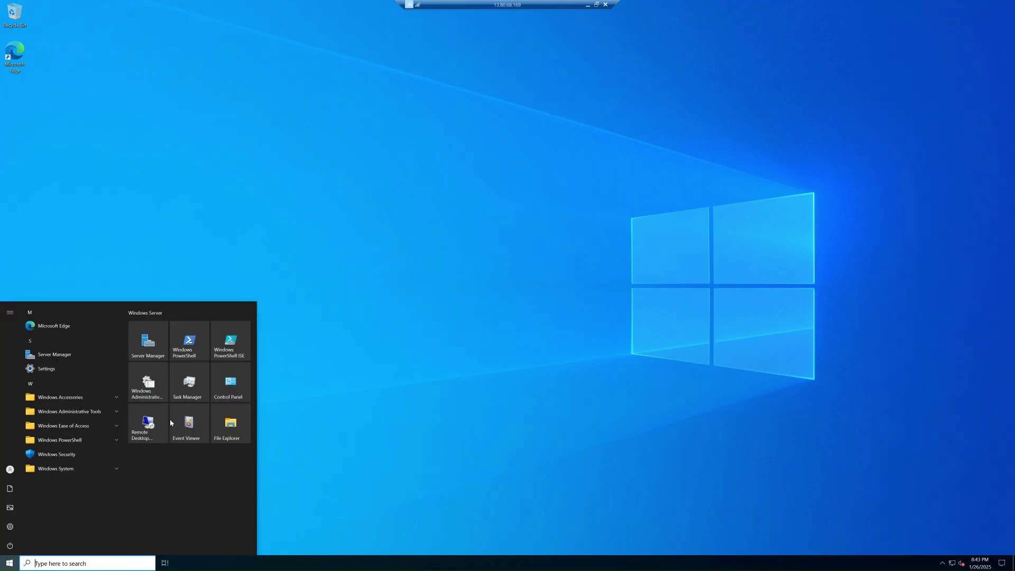
pyautogui.click(389, 338)
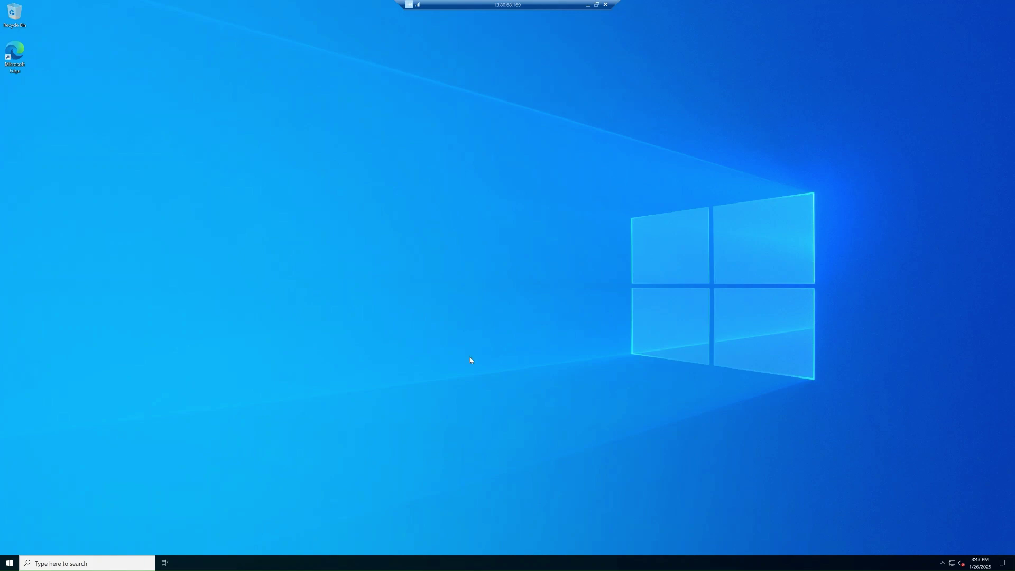
pyautogui.click(10, 562)
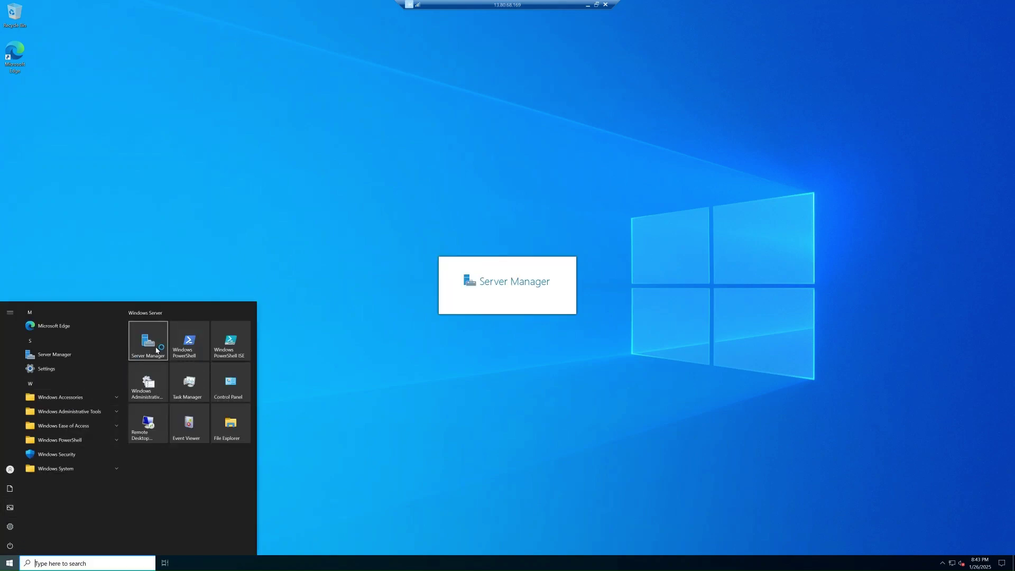
pyautogui.click(484, 237)
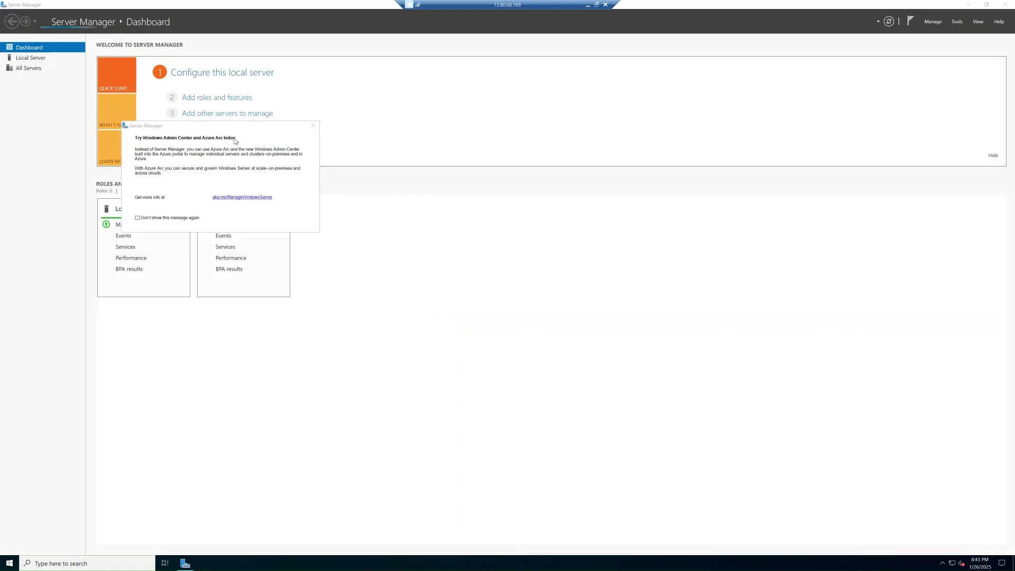
pyautogui.click(311, 127)
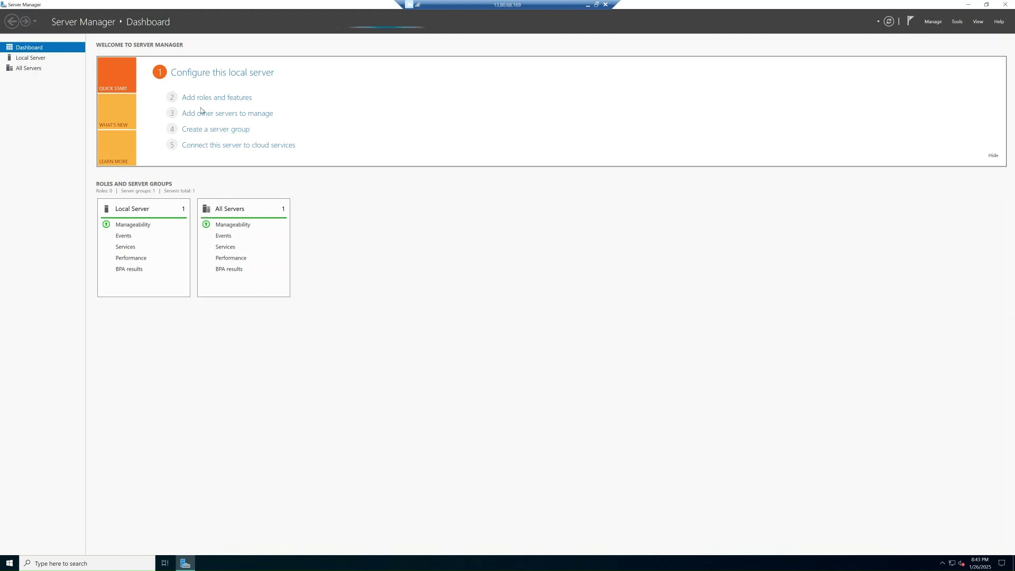
pyautogui.click(202, 79)
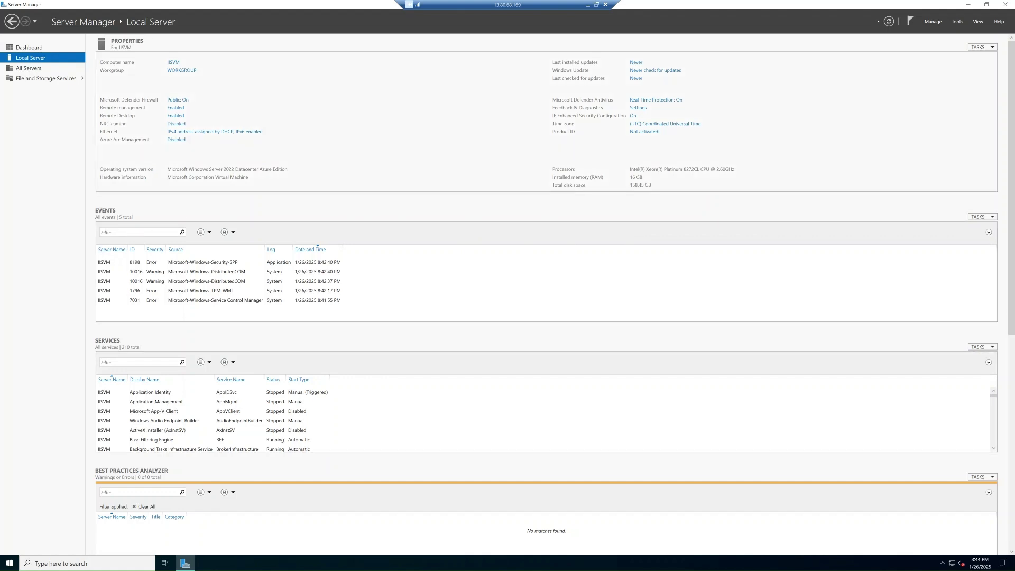
# Launch Windows PowerShell as administrator on IISVM and move its window clear of the server properties
pyautogui.click(12, 561)
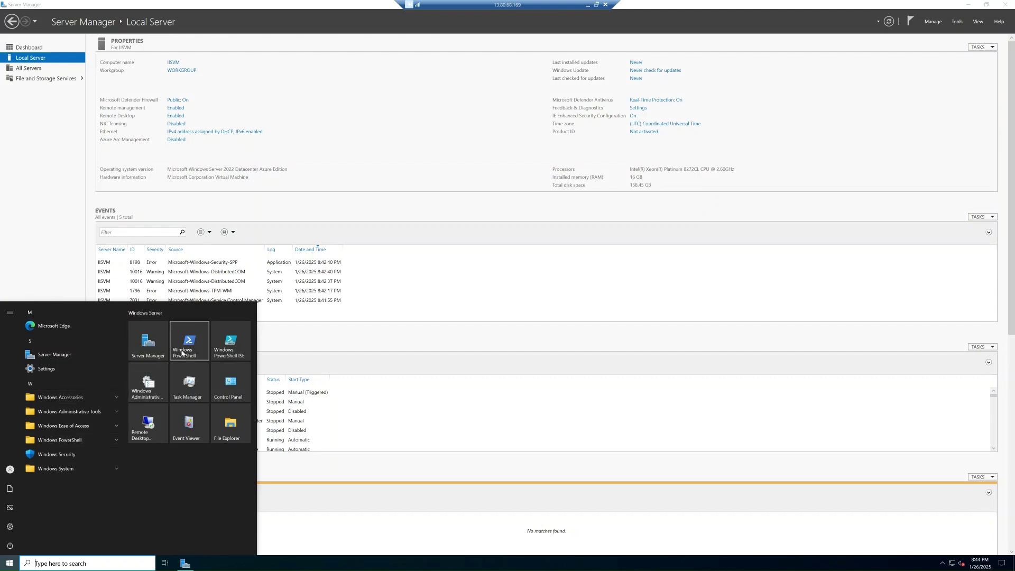
pyautogui.rightClick(181, 352)
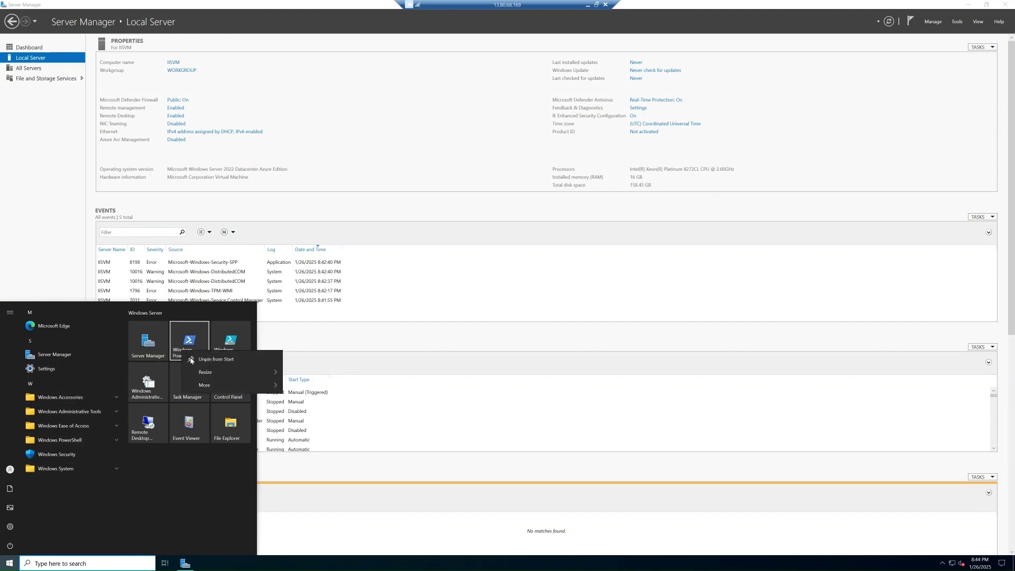
pyautogui.moveTo(227, 385)
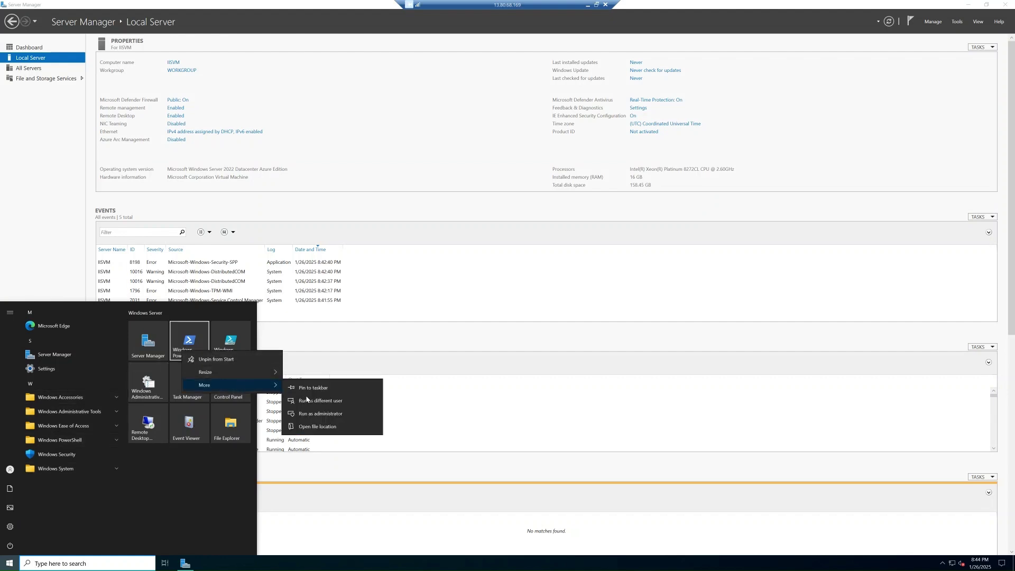
pyautogui.click(309, 414)
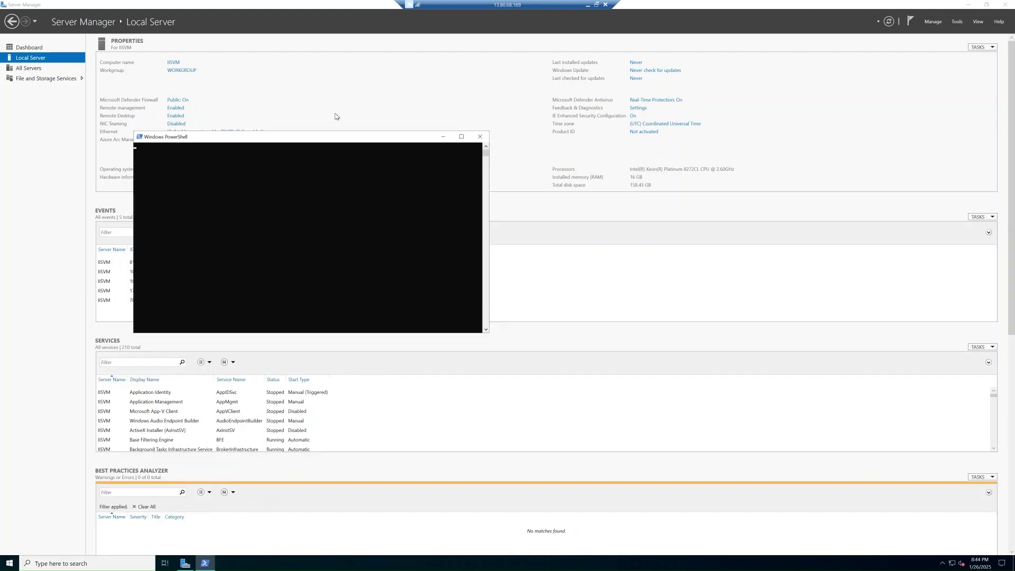
pyautogui.moveTo(224, 139); pyautogui.dragTo(461, 135)
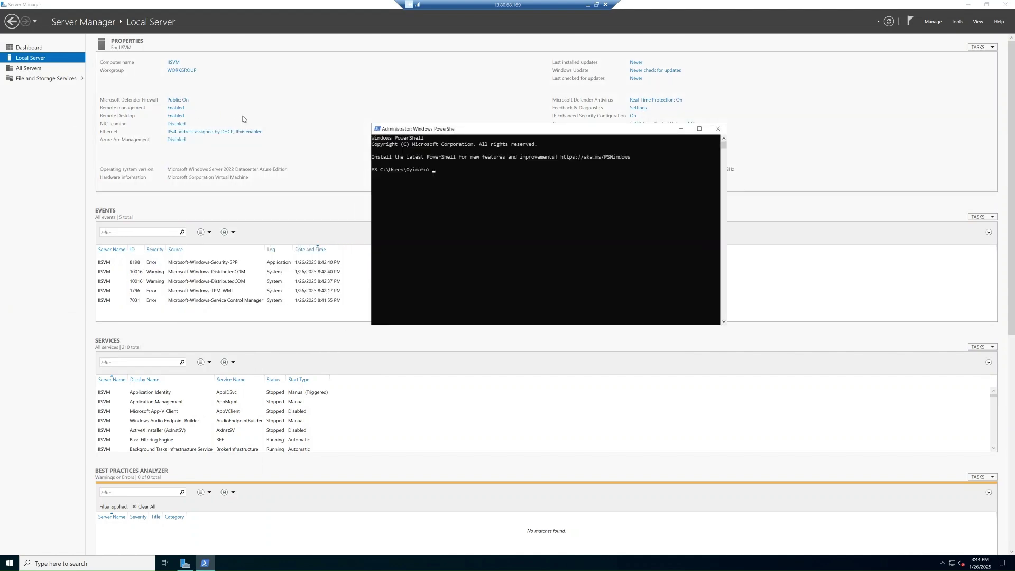
# Install the IIS web server role in PowerShell by running Install-WindowsFeature -Name Web-Server -IncludeManagementTools
pyautogui.click(457, 174)
pyautogui.write('install-windowsfea')
pyautogui.click(506, 170)
pyautogui.press('Escape')
pyautogui.click(483, 188)
pyautogui.press('Escape')
pyautogui.write('erver -incl')
pyautogui.press('Tab')
pyautogui.press('Tab')
pyautogui.press('Return')
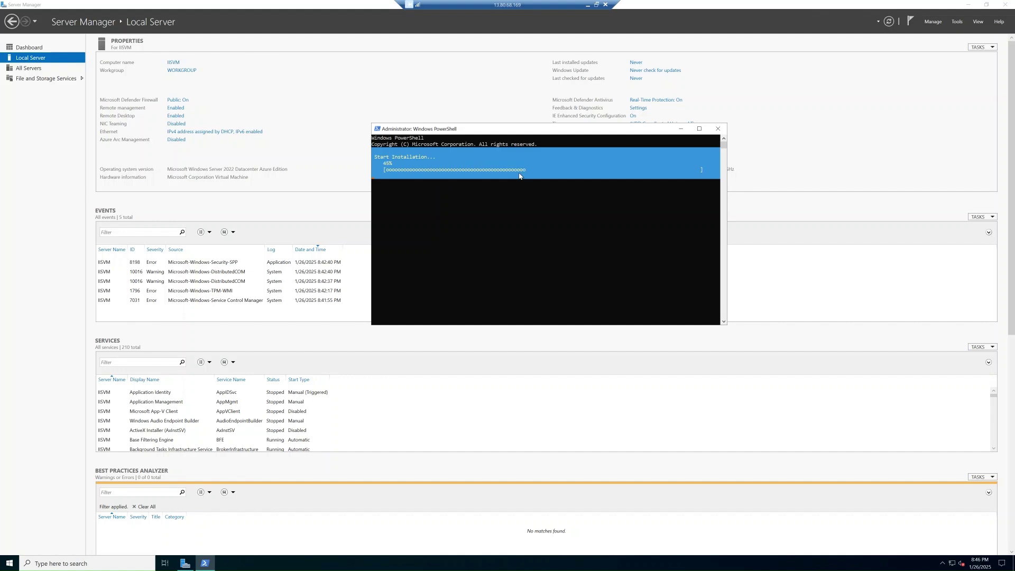
pyautogui.click(541, 171)
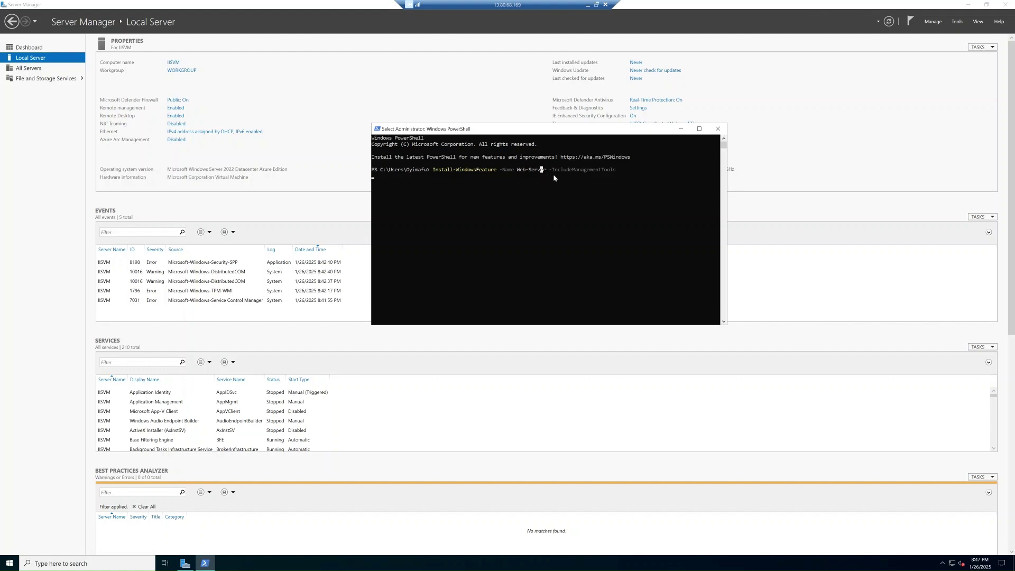
pyautogui.press('Return')
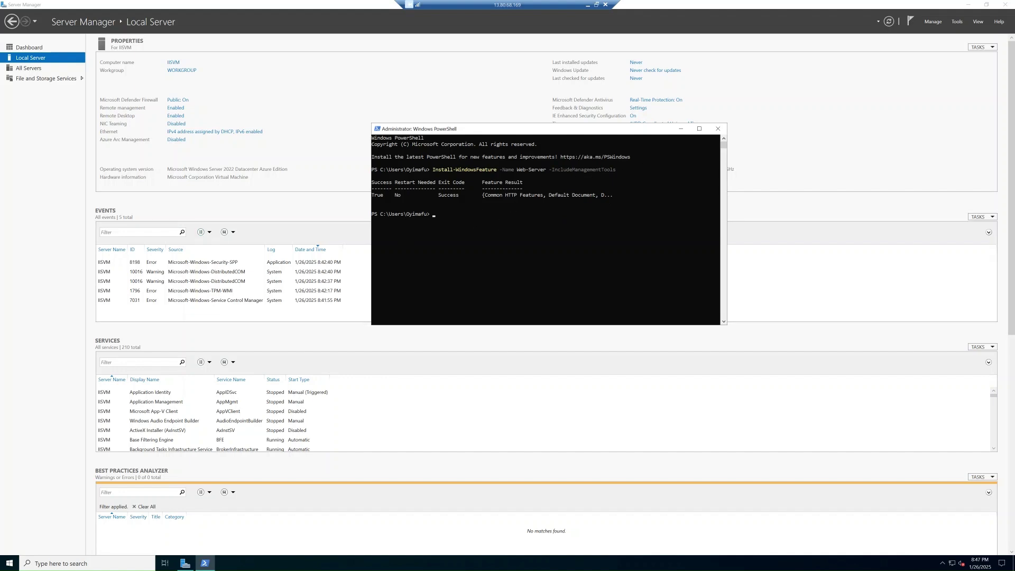
# Switch from the remote session to the Azure portal and copy the public IP address from the IISVM overview
pyautogui.click(587, 4)
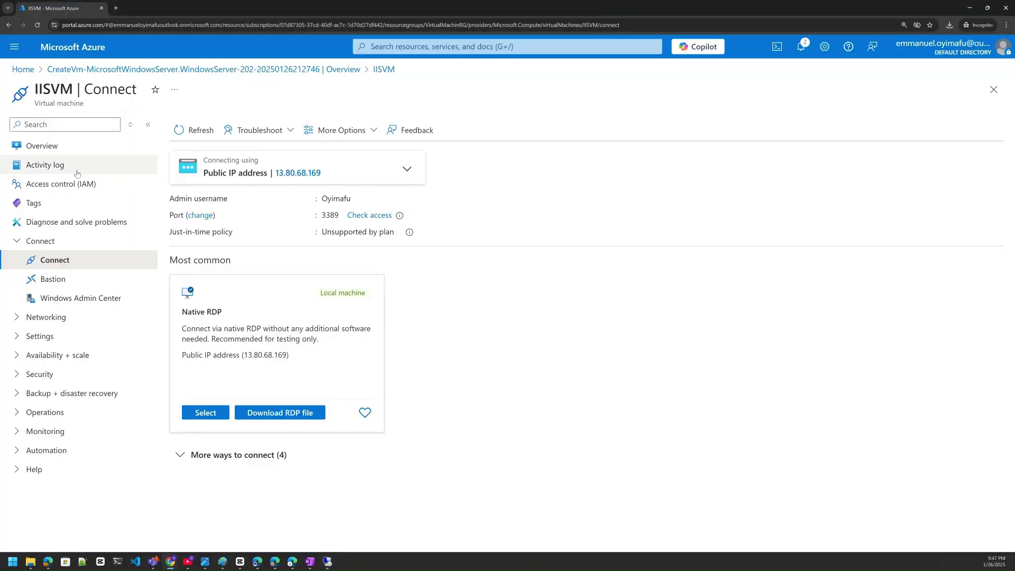
pyautogui.click(55, 153)
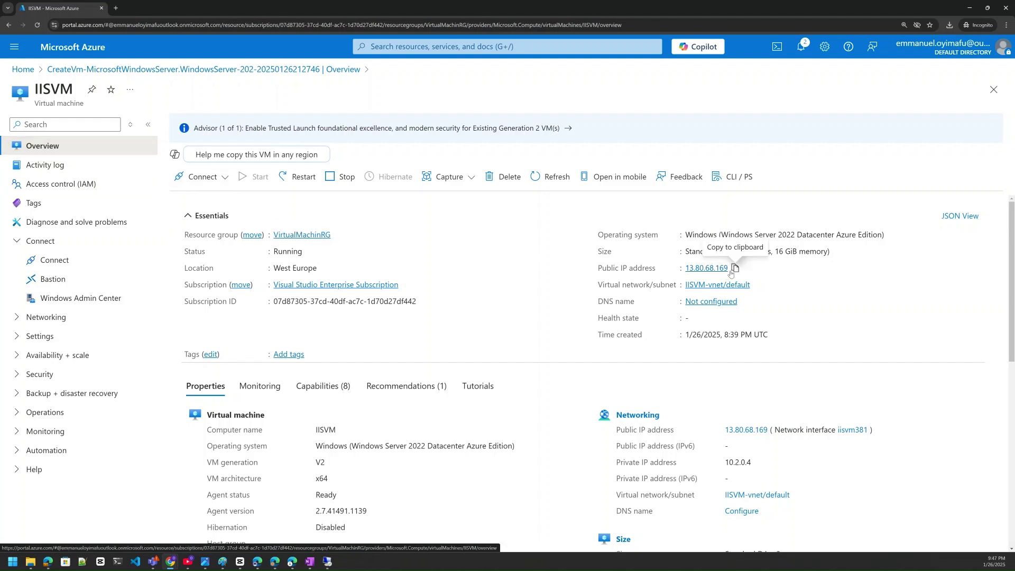
pyautogui.click(732, 269)
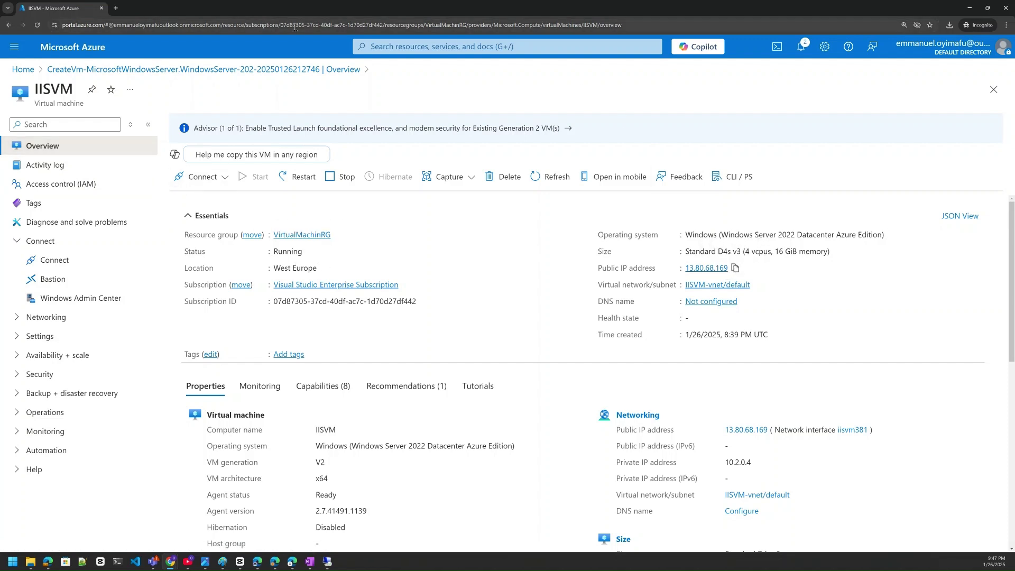
# Browse to the copied address 13.80.68.169 in a new incognito window and continue past the security warnings to the site
pyautogui.click(116, 8)
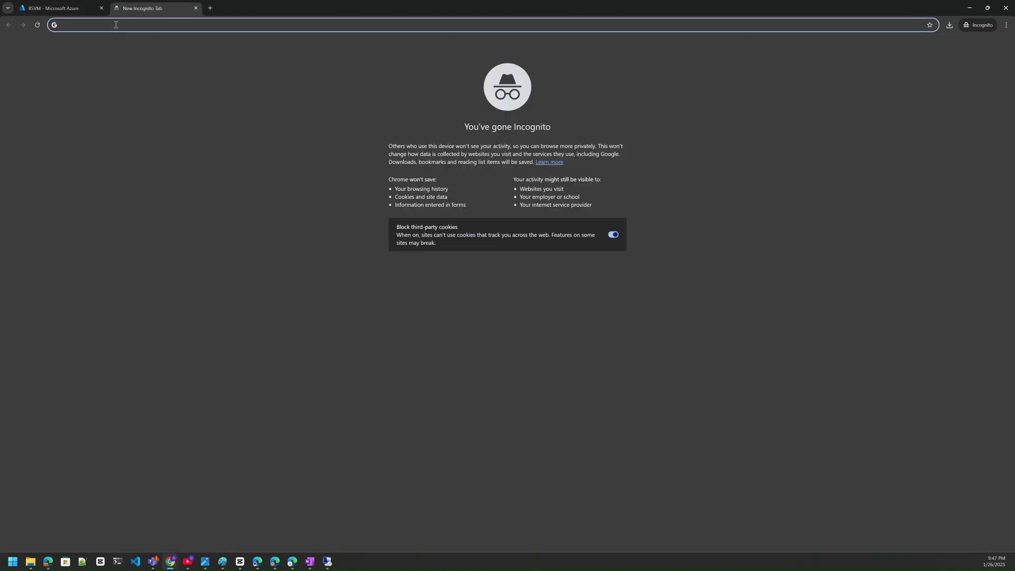
pyautogui.hotkey('ctrl', 'v')
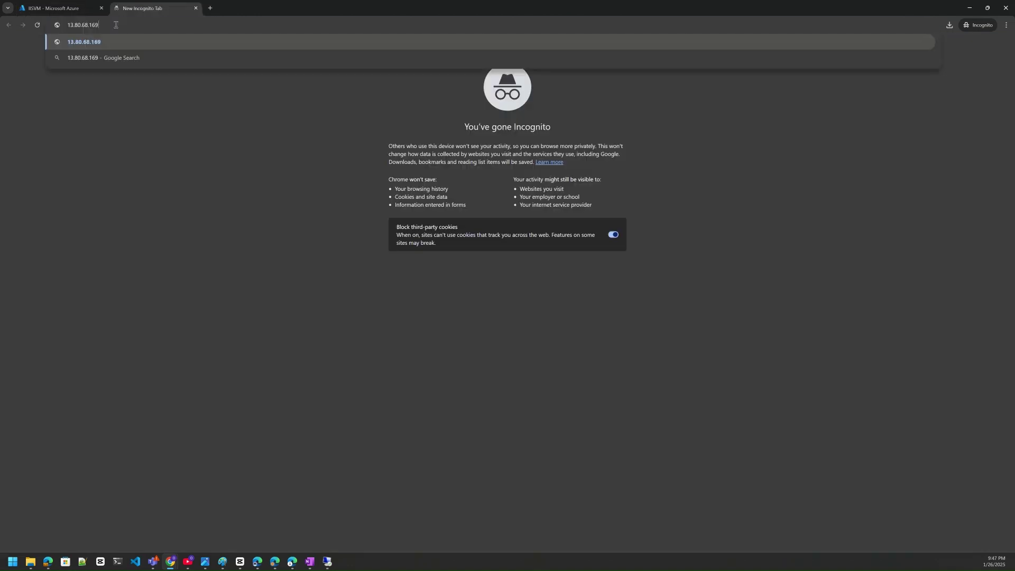
pyautogui.hotkey('shift', 'Return')
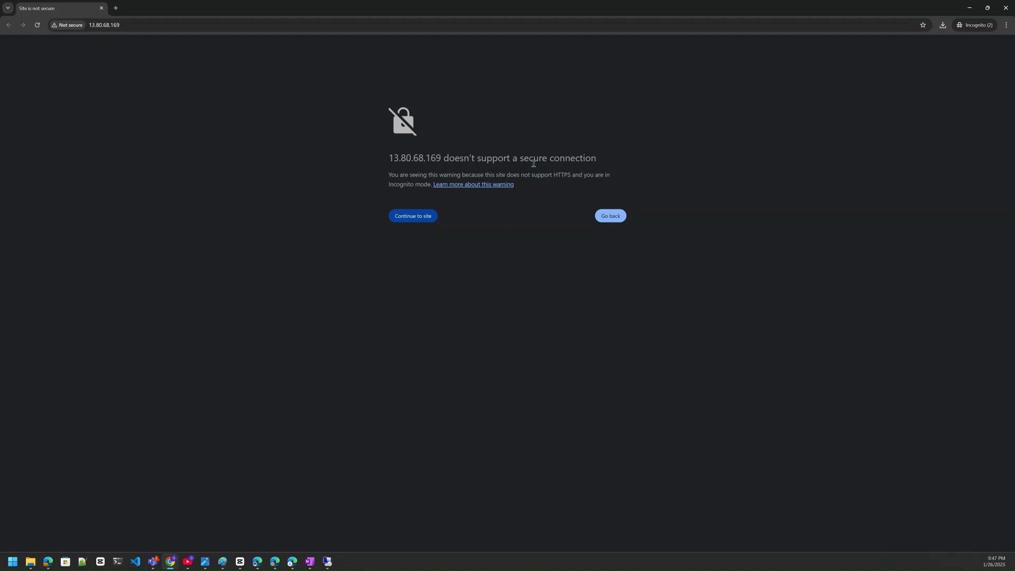
pyautogui.click(423, 222)
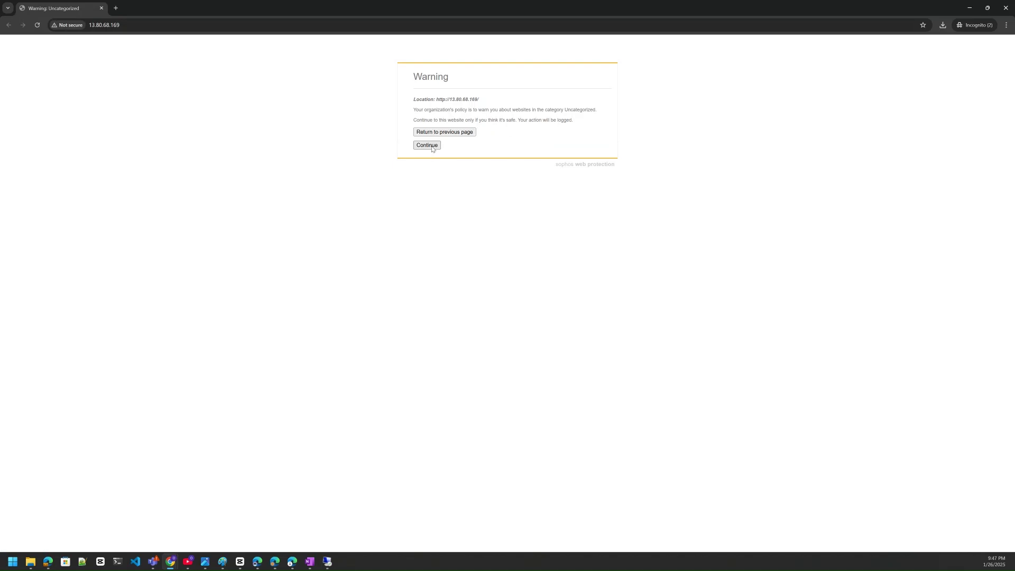
pyautogui.click(429, 146)
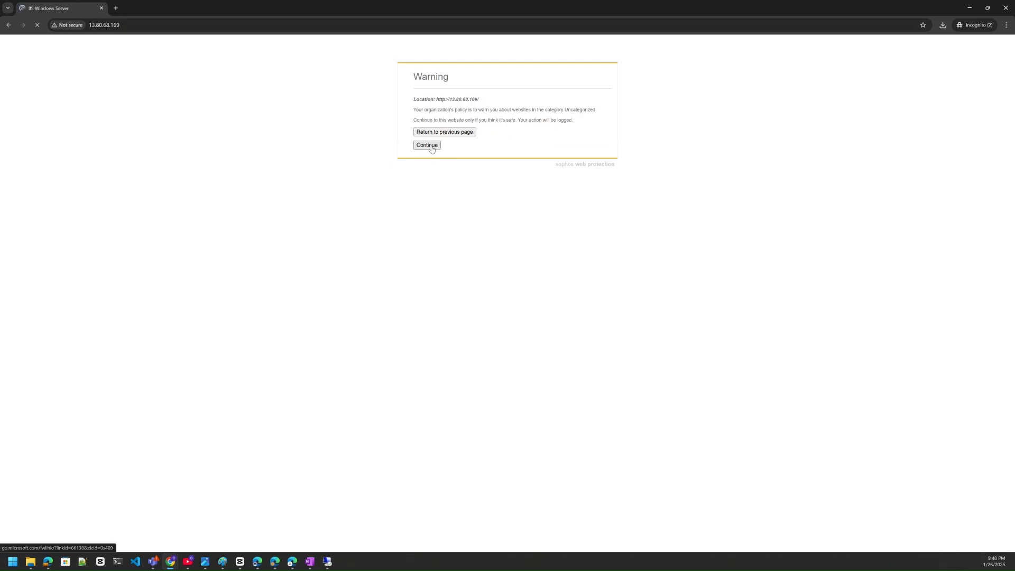